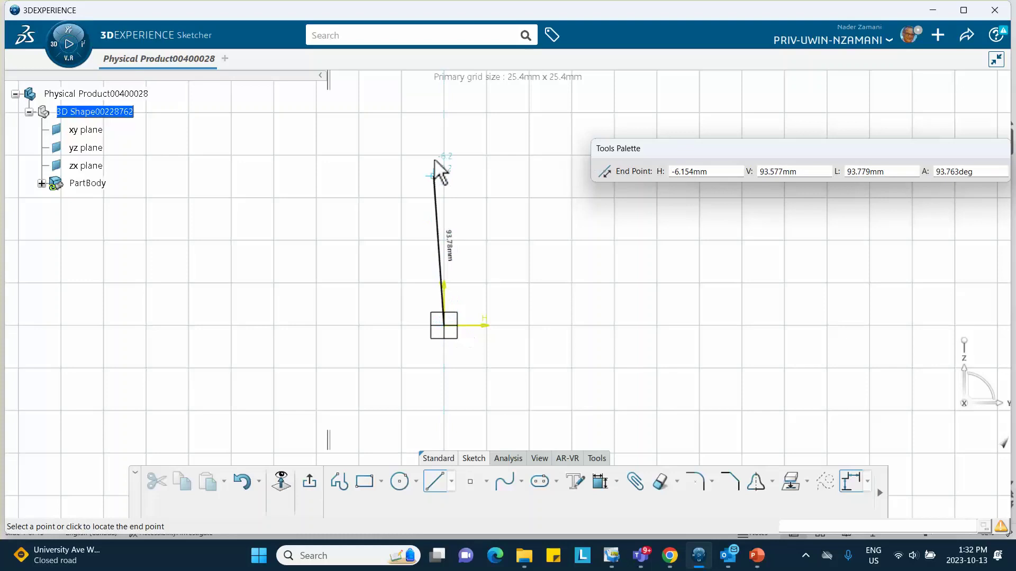
# Step: Draw a vertical line upward from the sketch origin, dimension its length to 100 mm, and exit the sketch
pyautogui.click(444, 125)
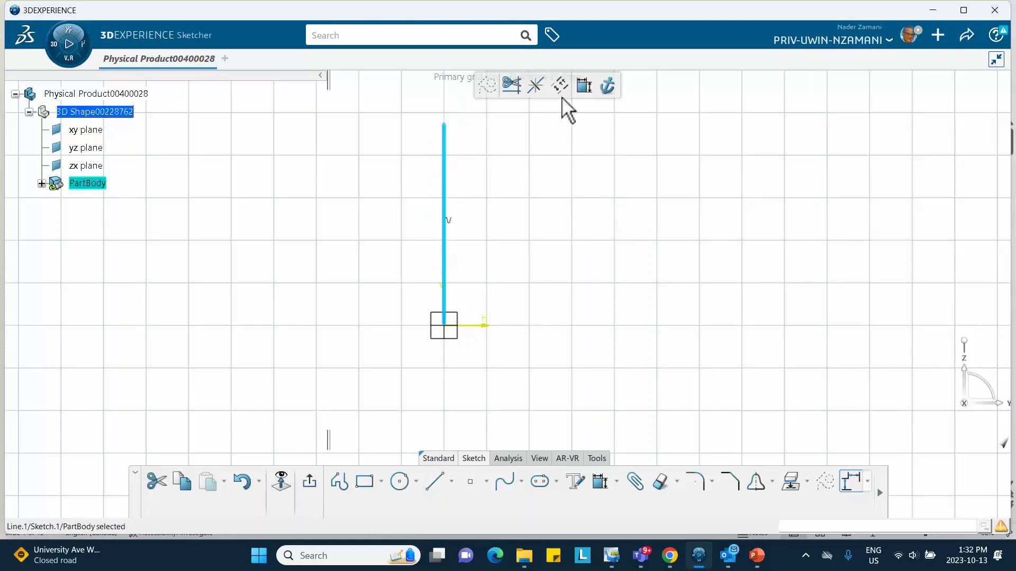
pyautogui.click(584, 85)
pyautogui.click(394, 225)
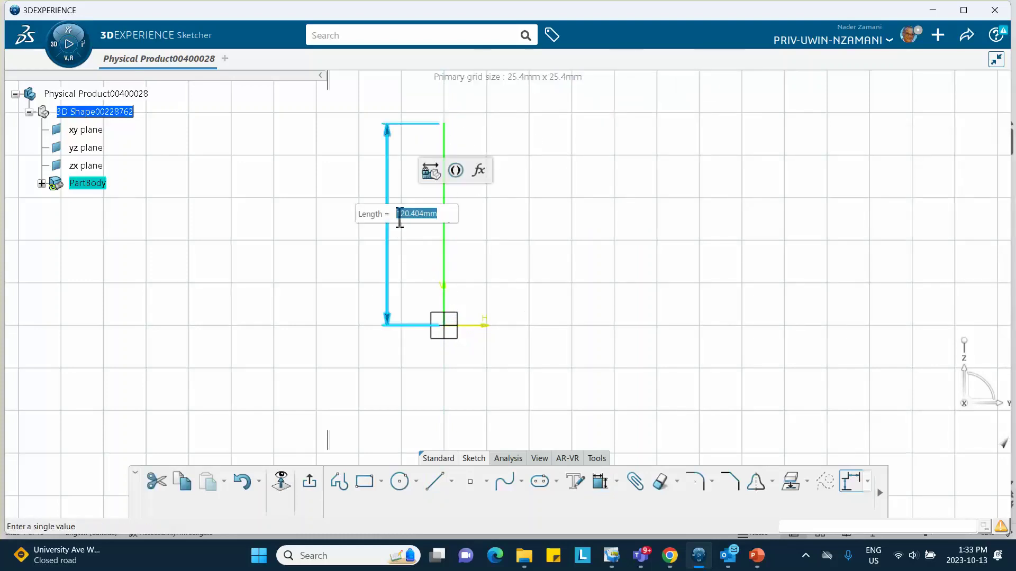
pyautogui.press('BackSpace')
pyautogui.write('100')
pyautogui.press('Return')
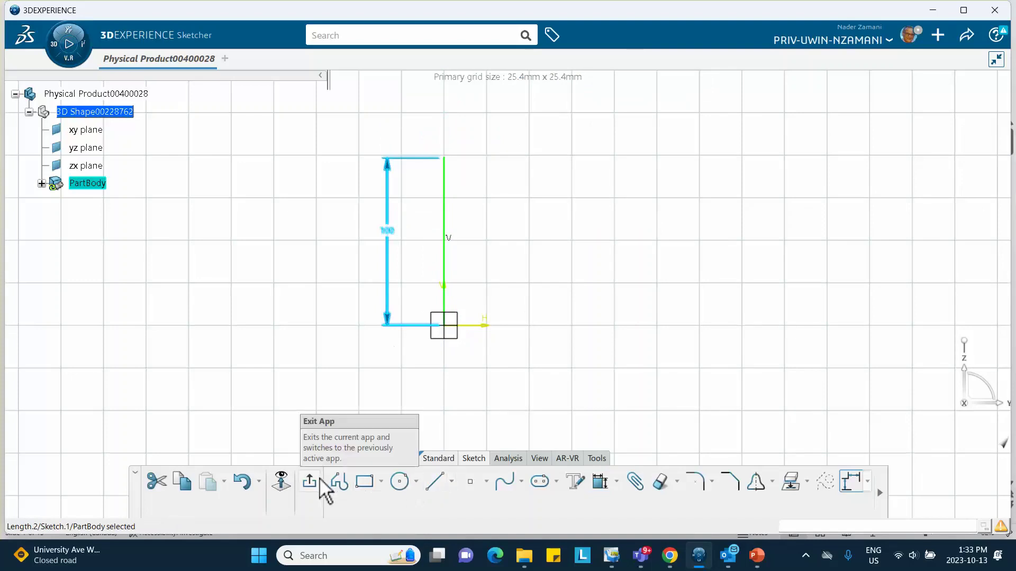
pyautogui.click(312, 482)
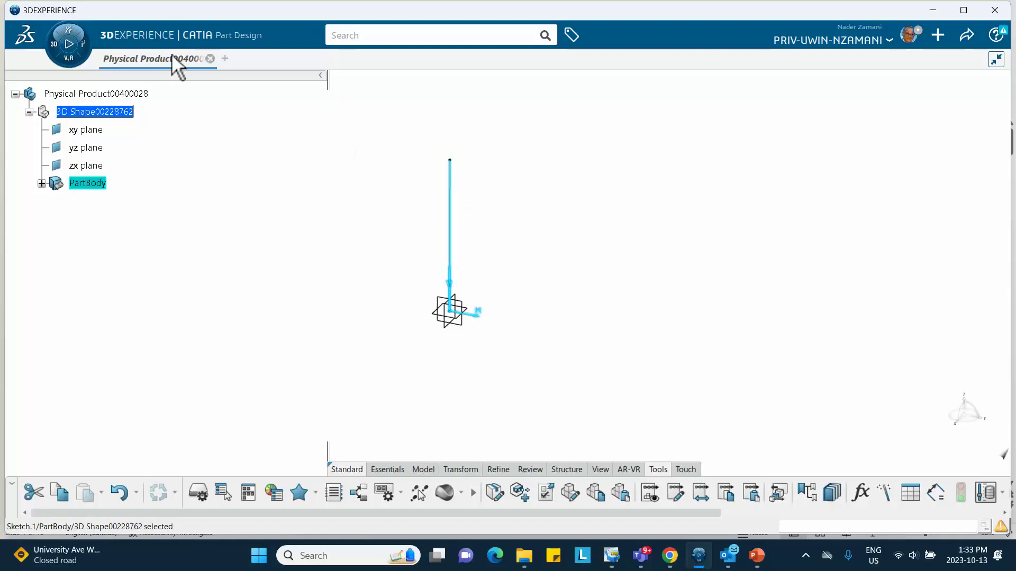
# Step: Switch from Part Design to the Generative Shape Design app
pyautogui.click(66, 48)
pyautogui.scroll(-1, 122, 375)
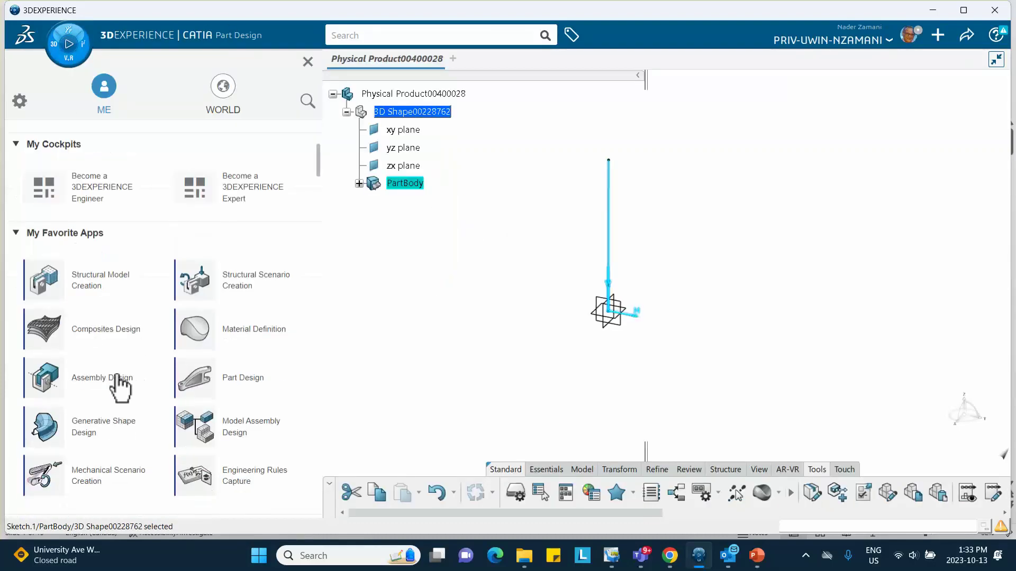
pyautogui.click(90, 428)
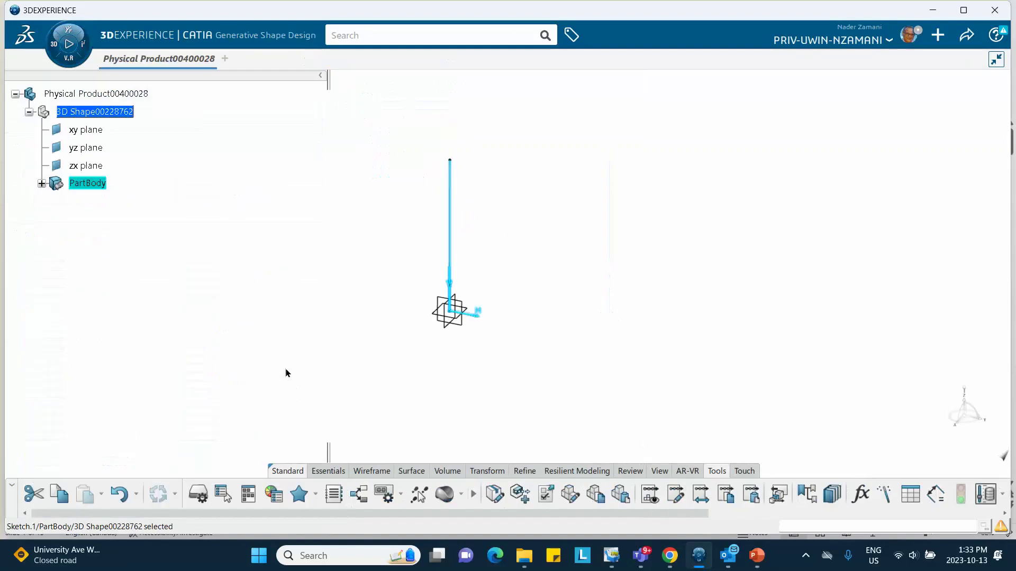
# Step: Extrude the sketched line into a surface along the Y axis, with a first limit length of about 200 mm
pyautogui.click(411, 471)
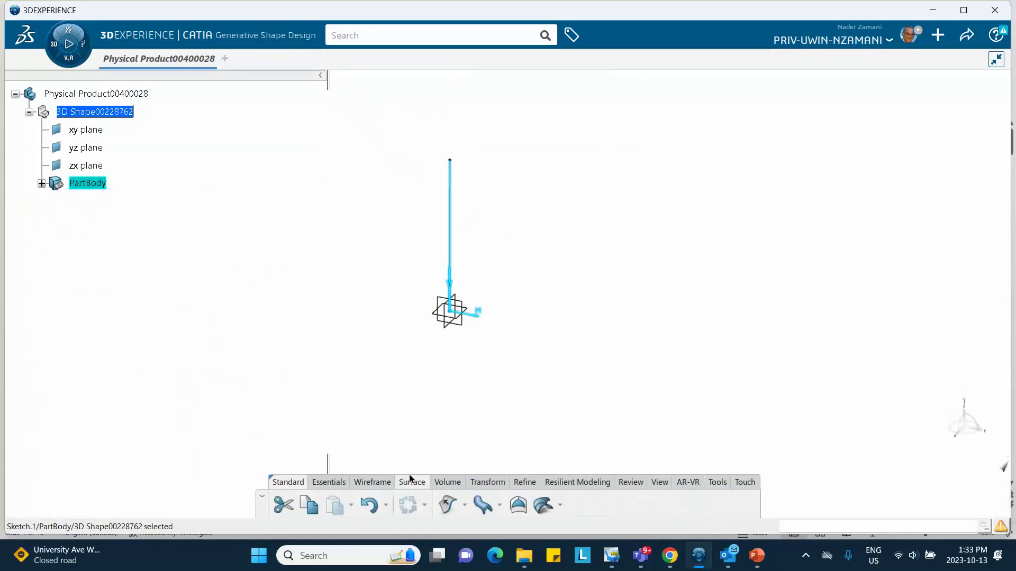
pyautogui.click(447, 504)
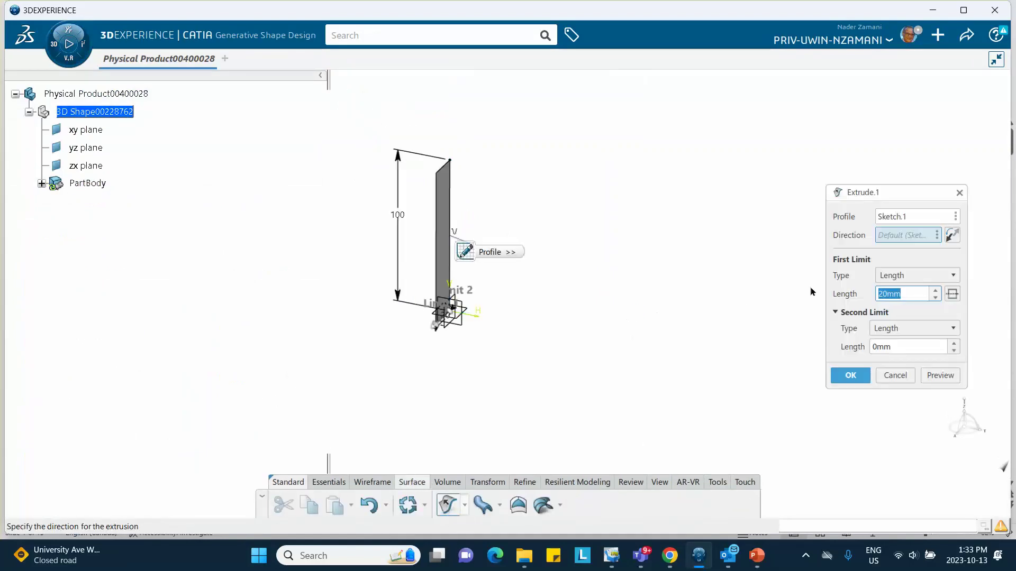
pyautogui.rightClick(896, 236)
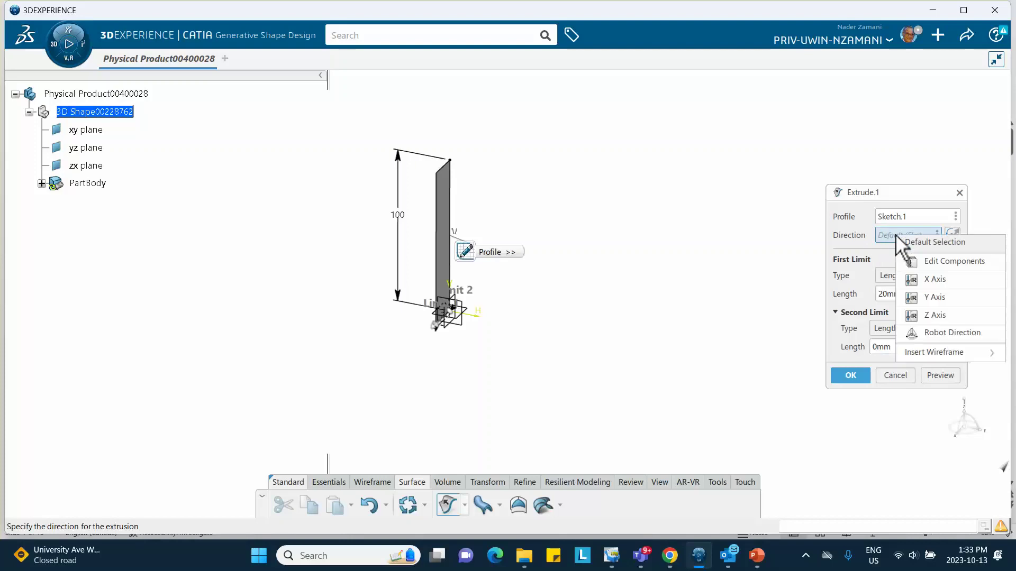
pyautogui.click(922, 280)
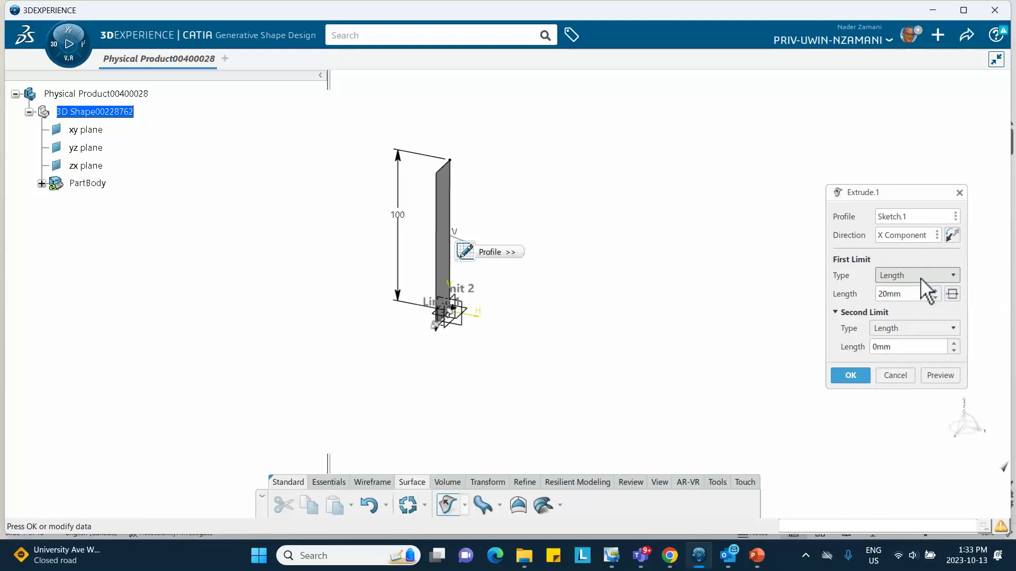
pyautogui.rightClick(914, 240)
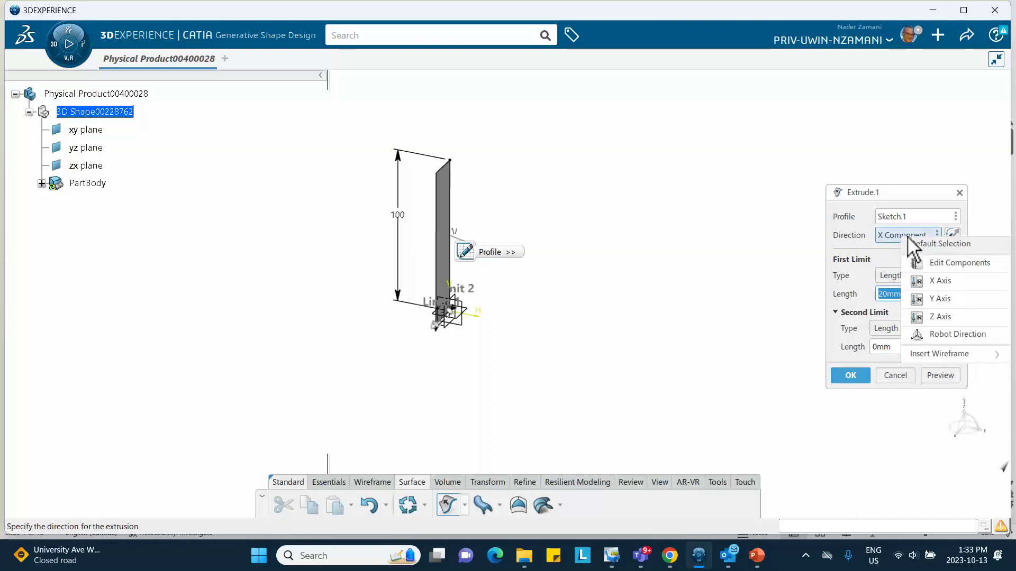
pyautogui.click(921, 298)
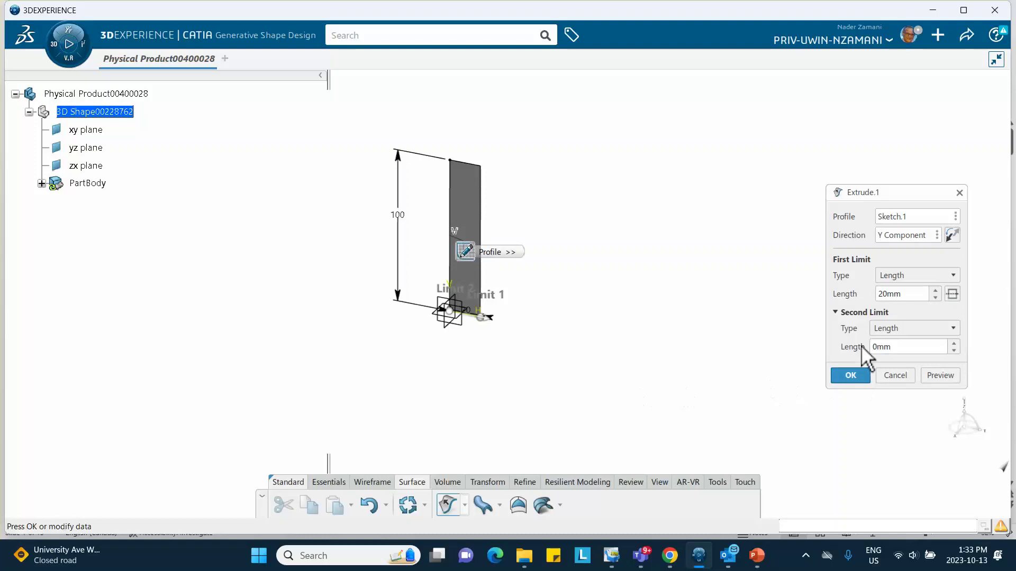
pyautogui.moveTo(894, 297); pyautogui.dragTo(823, 292)
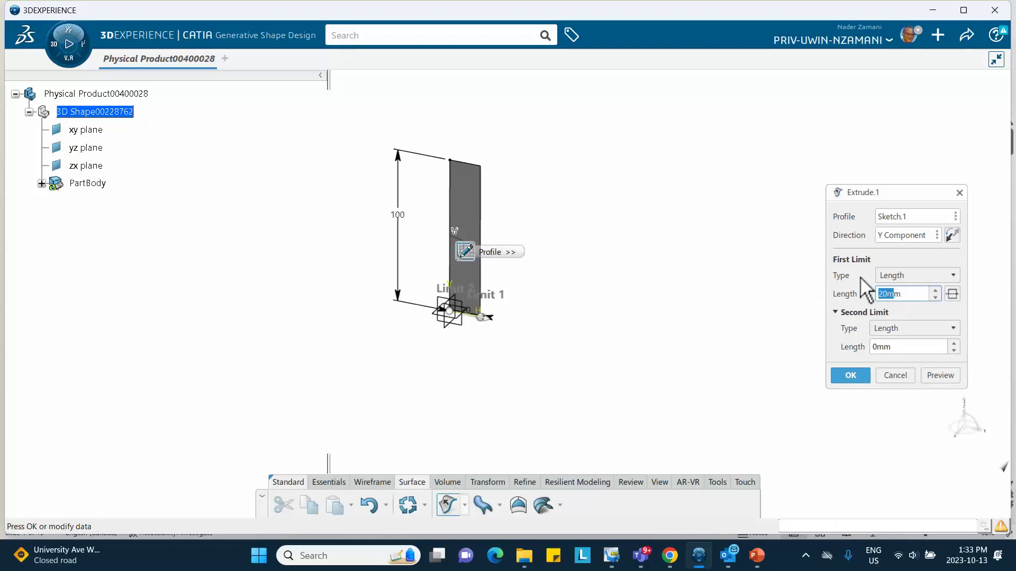
pyautogui.moveTo(904, 295); pyautogui.dragTo(833, 298)
pyautogui.write('2')
pyautogui.press('Return')
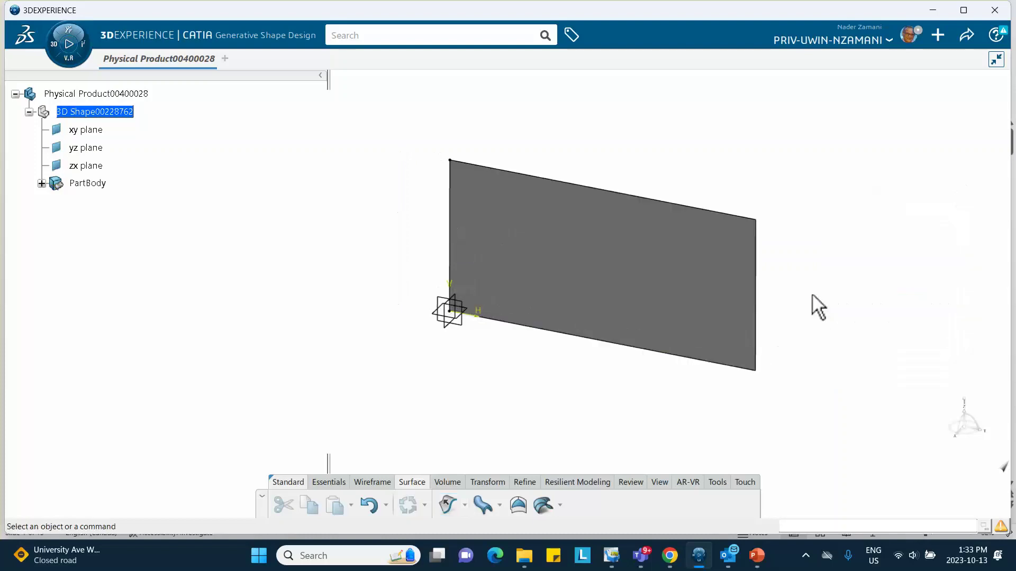
# Step: Create a core material named "steel-inp-video" with only the Simulation Domain, plus a covering material with the Appearance Domain
pyautogui.moveTo(488, 385); pyautogui.dragTo(379, 352, button='middle')
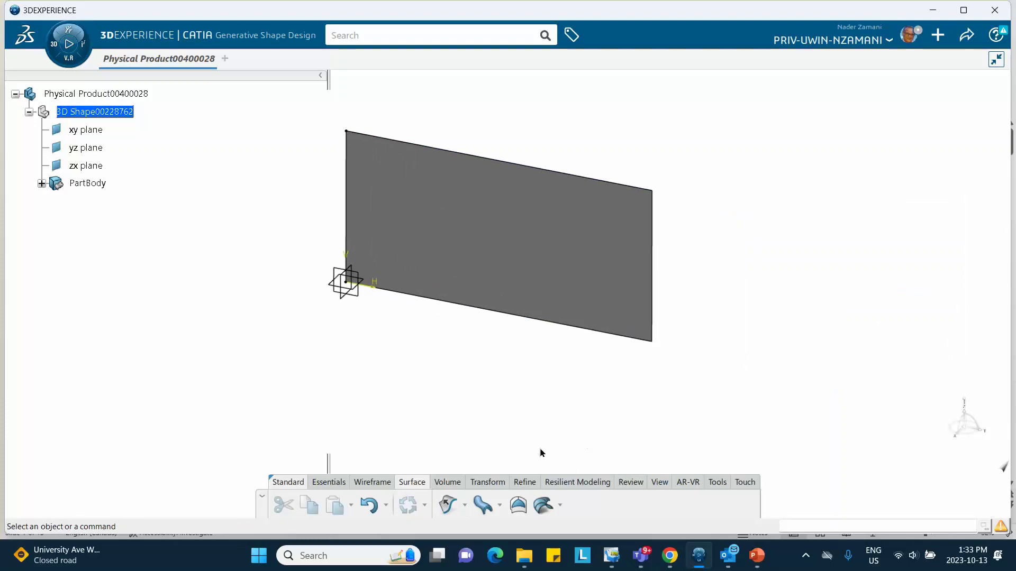
pyautogui.click(716, 482)
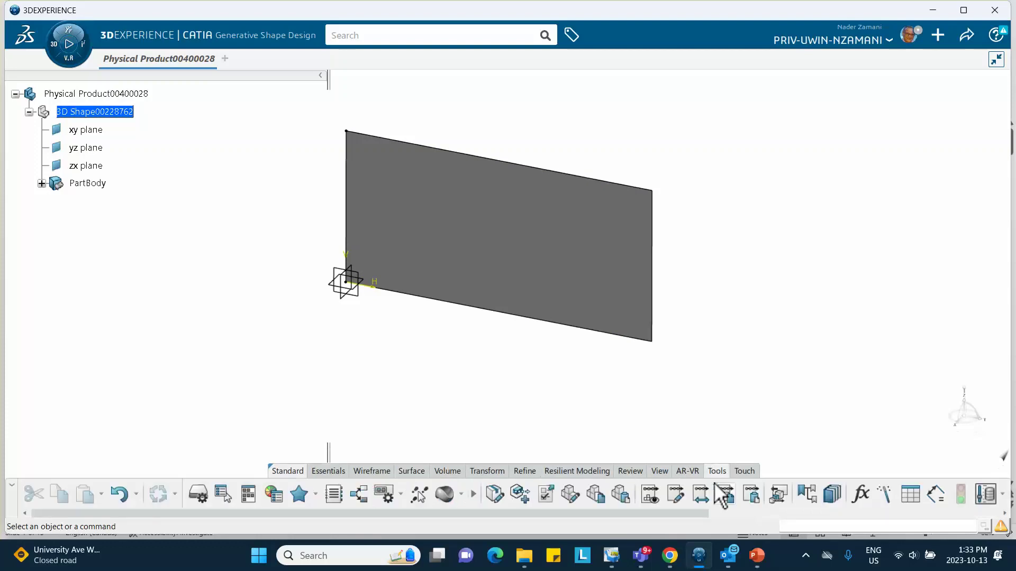
pyautogui.click(461, 493)
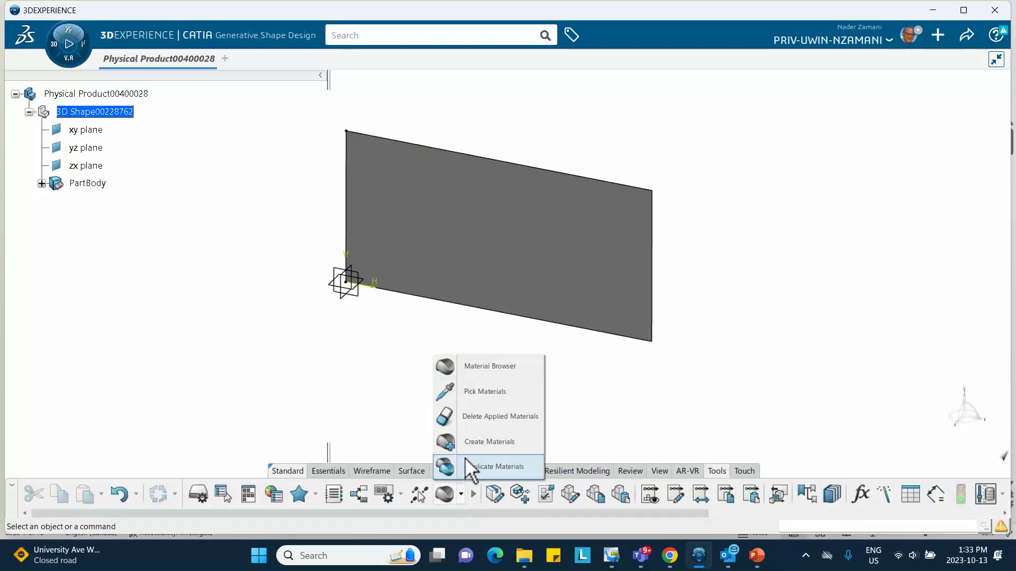
pyautogui.click(470, 443)
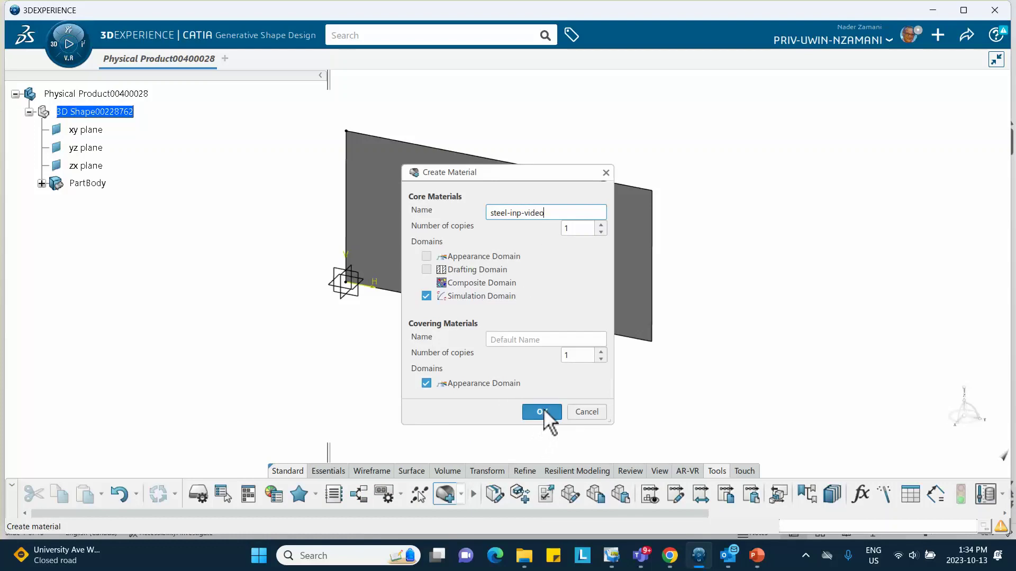
pyautogui.click(544, 411)
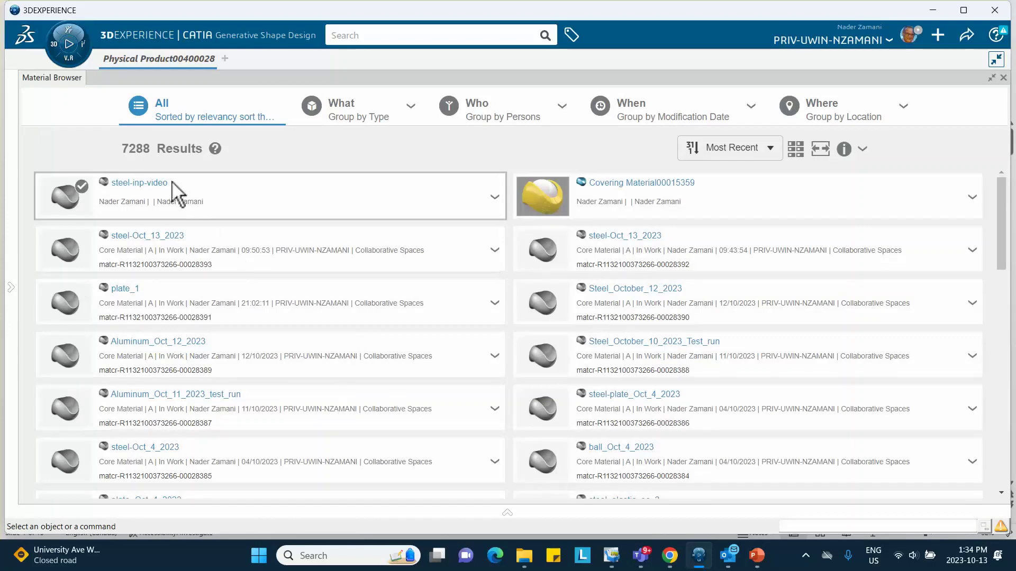
# Step: Apply the steel-inp-video core material to the root physical product
pyautogui.click(496, 205)
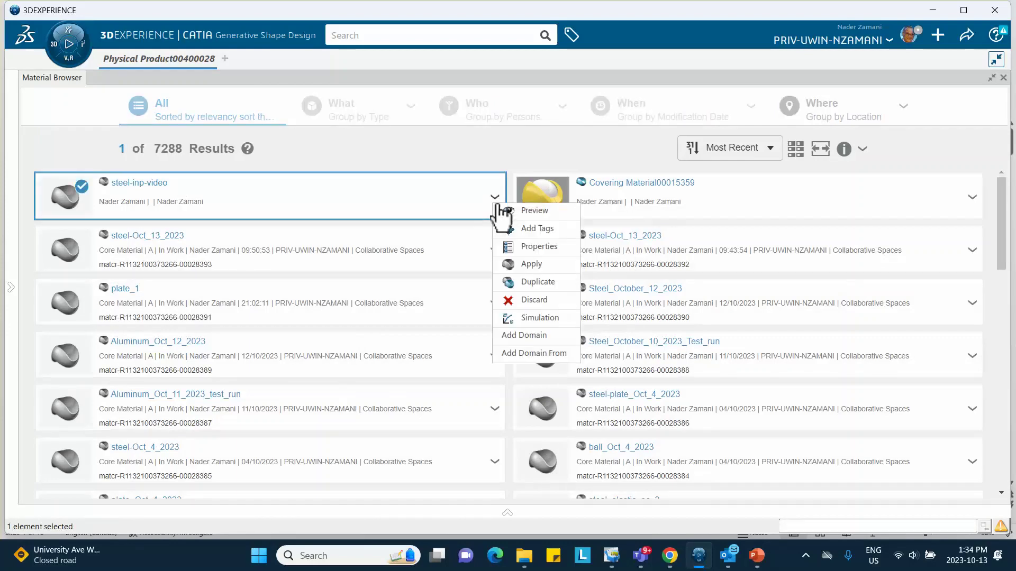
pyautogui.click(522, 263)
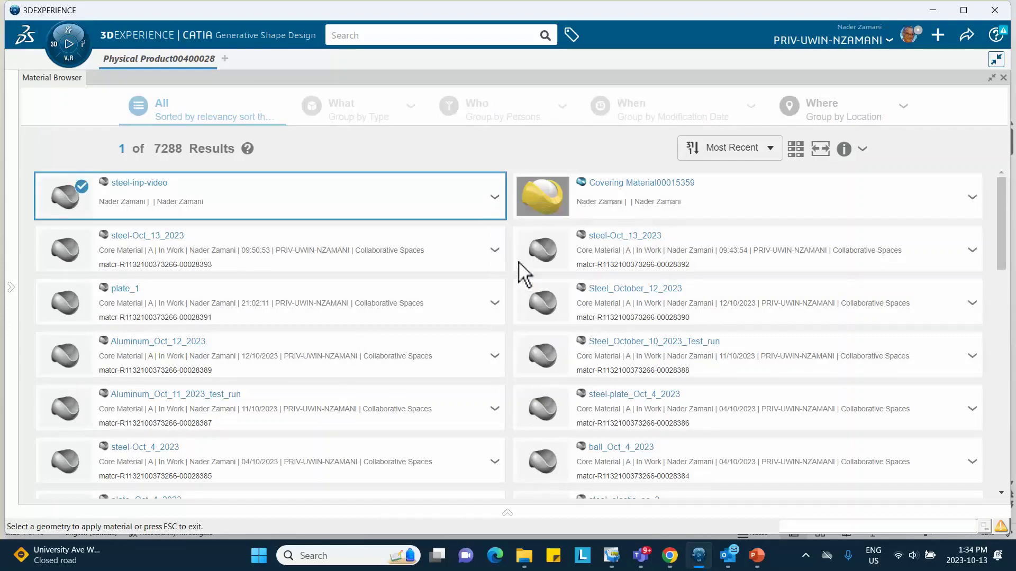
pyautogui.click(1002, 78)
pyautogui.click(138, 97)
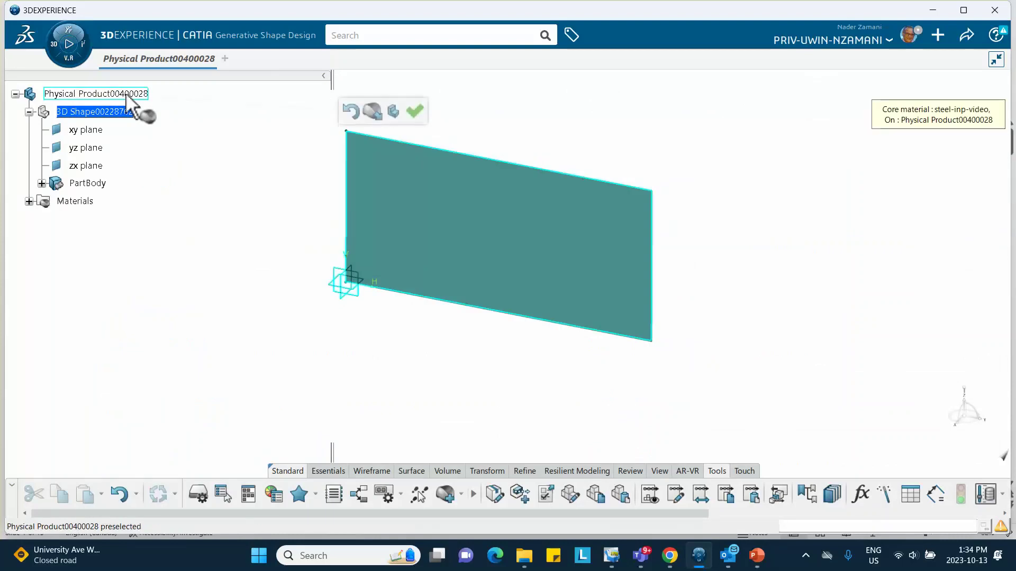
pyautogui.click(400, 112)
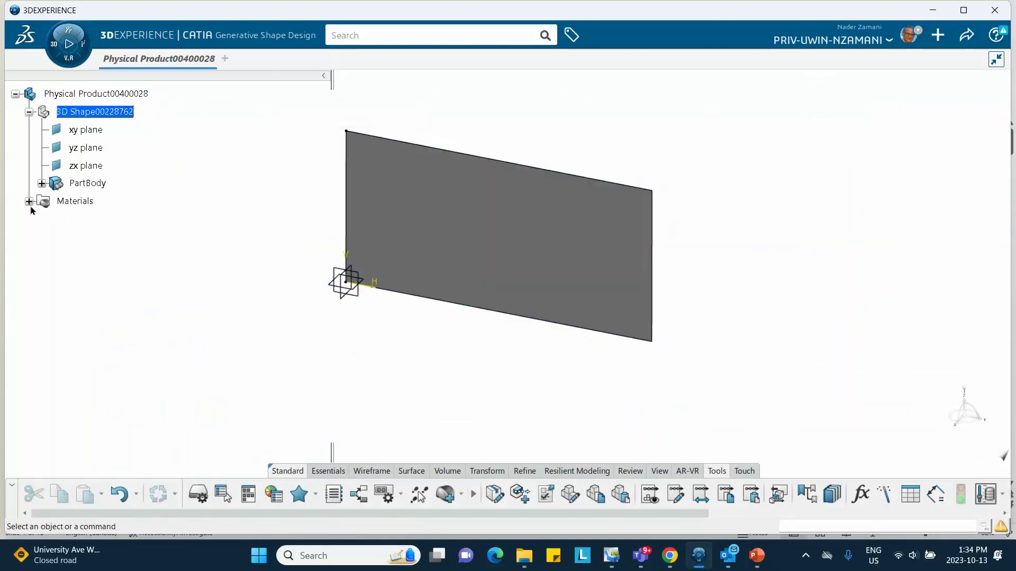
# Step: Open the simulation domain of steel-inp-video and set its structural density to 7800 kg_m3
pyautogui.click(29, 202)
pyautogui.click(42, 220)
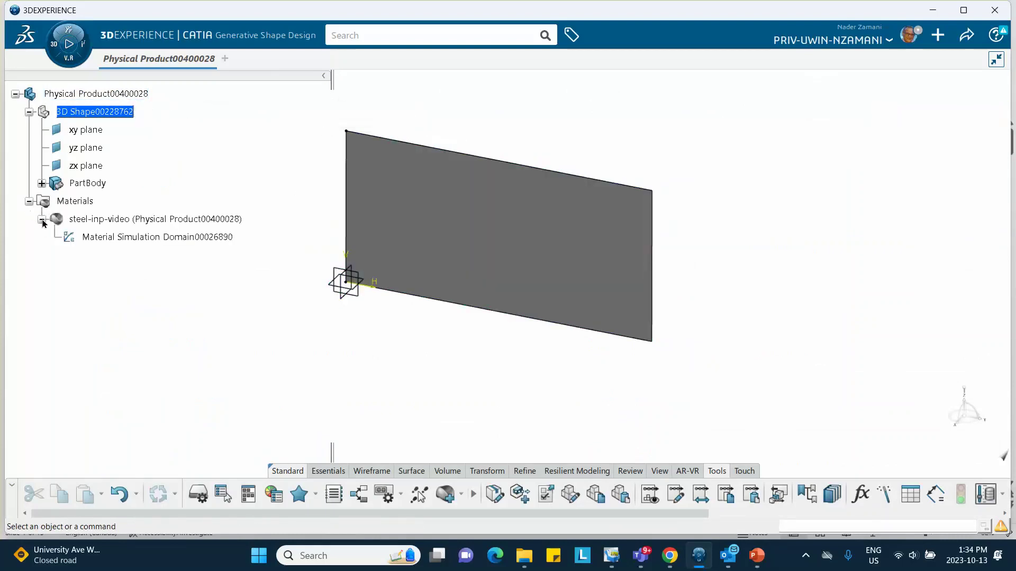
pyautogui.click(112, 237)
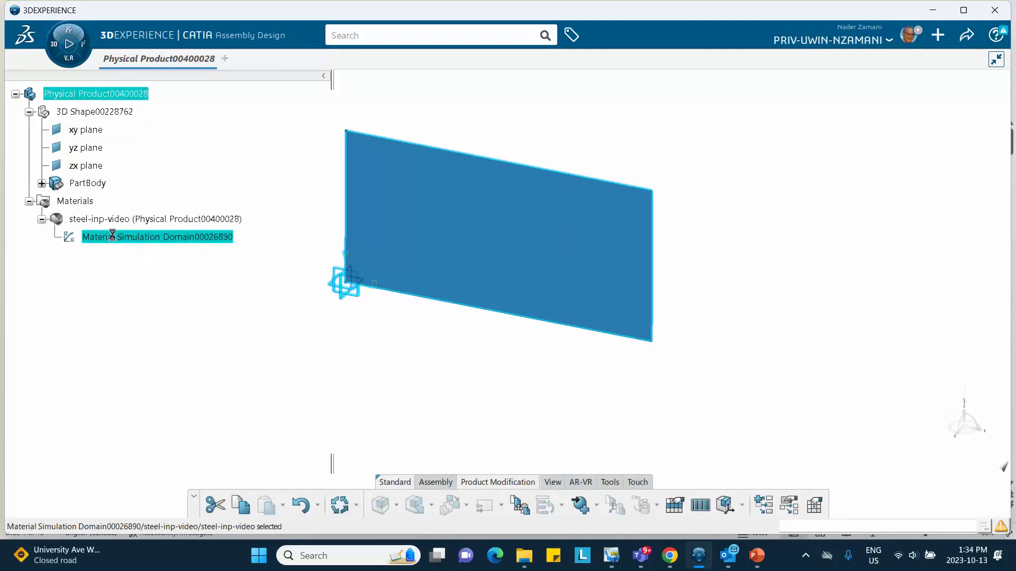
pyautogui.doubleClick(115, 238)
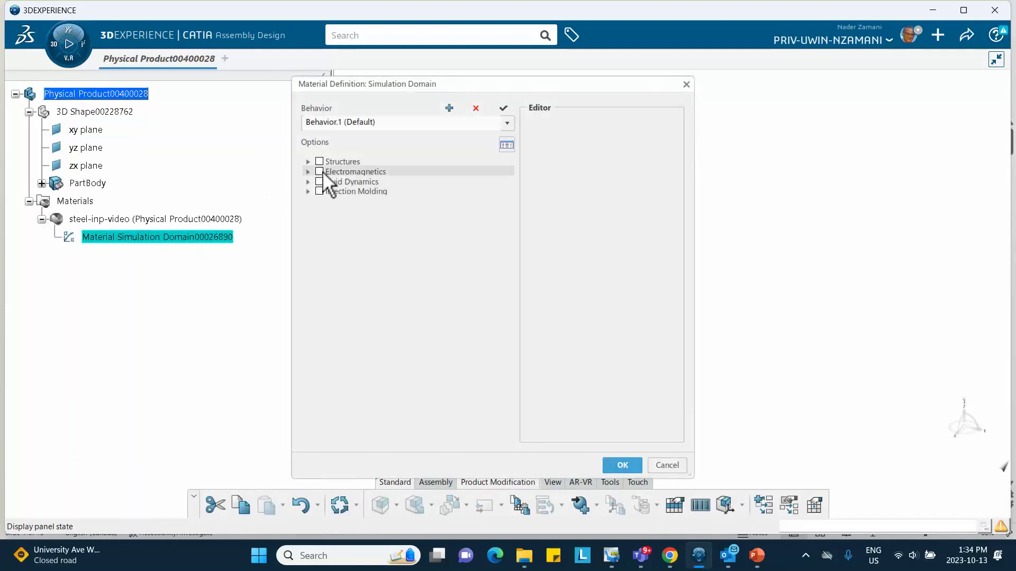
pyautogui.click(307, 161)
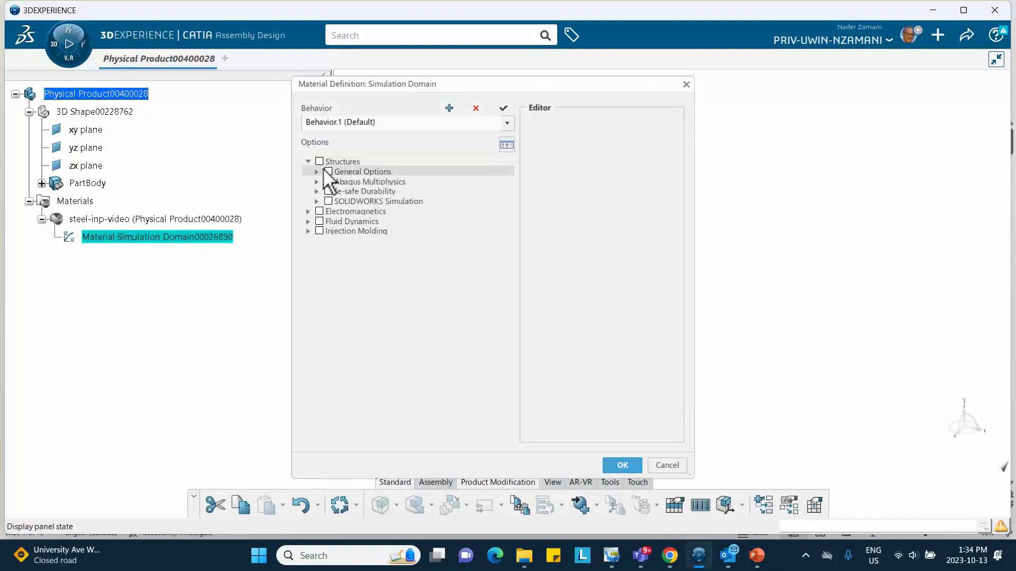
pyautogui.click(317, 171)
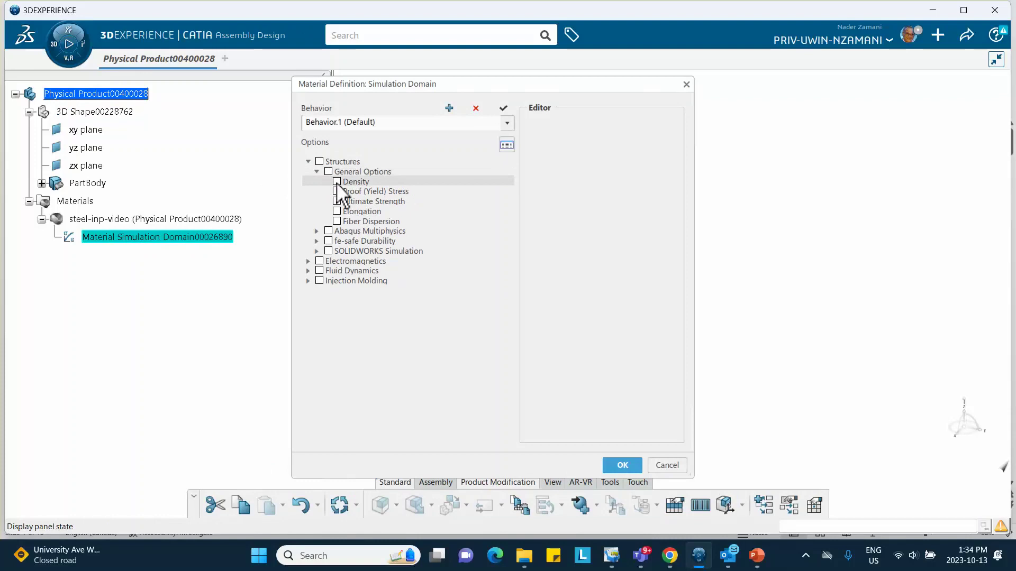
pyautogui.click(337, 182)
pyautogui.click(564, 166)
pyautogui.doubleClick(564, 166)
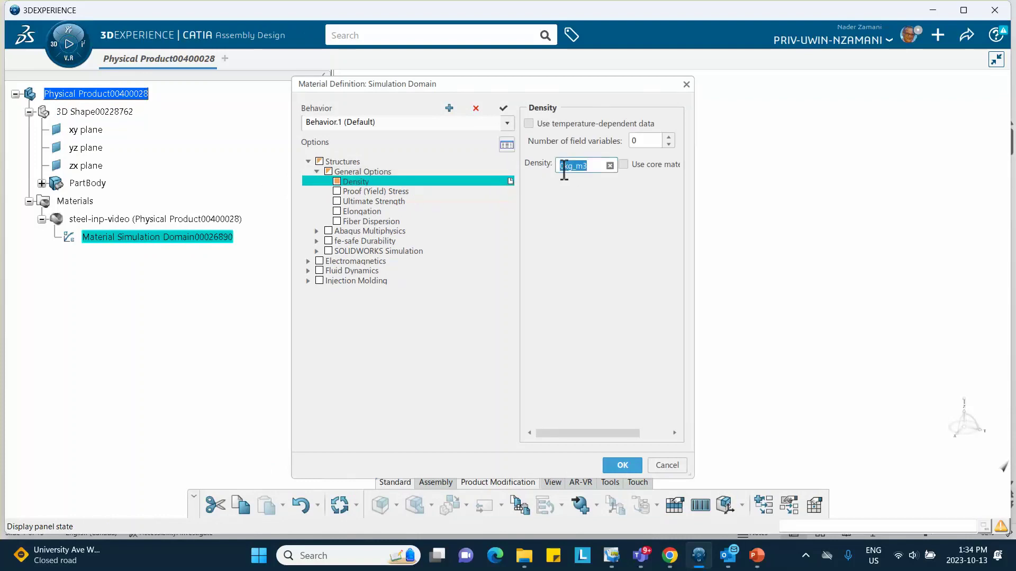
pyautogui.click(567, 167)
pyautogui.press('BackSpace')
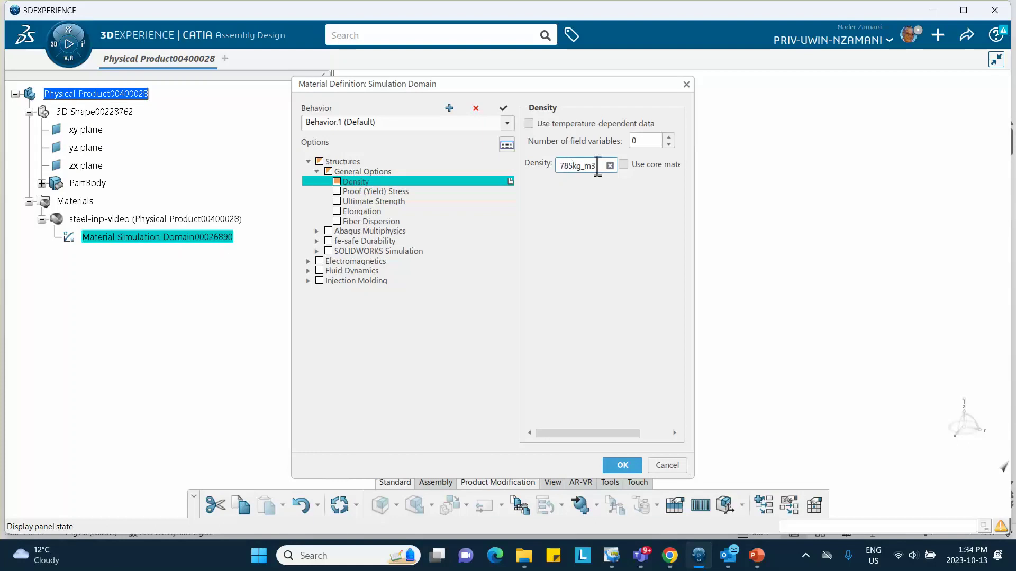
pyautogui.write('00')
# Step: Add isotropic Elastic behavior under Abaqus Multiphysics with Young's modulus 200000 MPa and Poisson's ratio 0.3, and accept the material definition
pyautogui.click(316, 231)
pyautogui.click(326, 241)
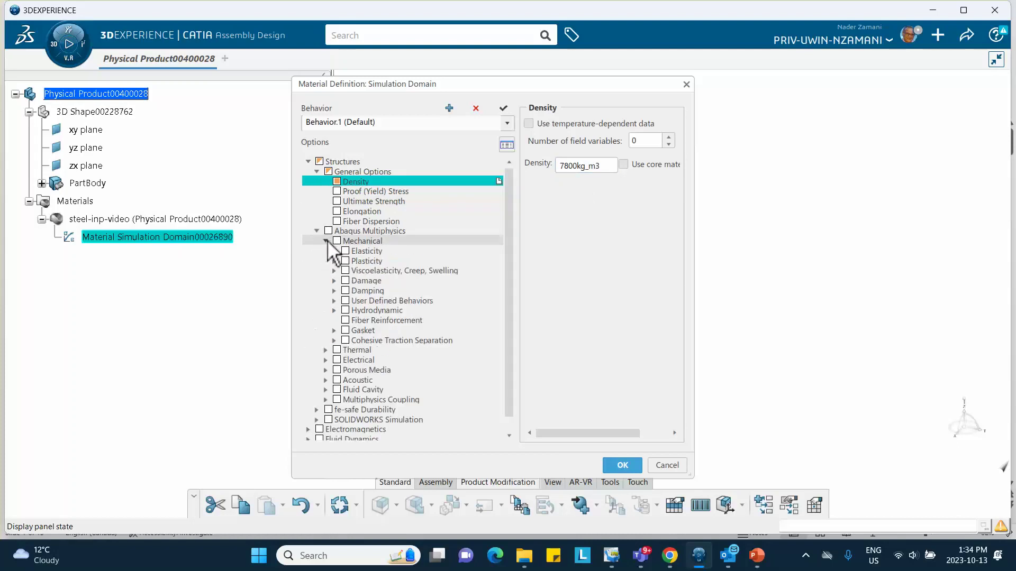
pyautogui.click(334, 251)
pyautogui.click(354, 261)
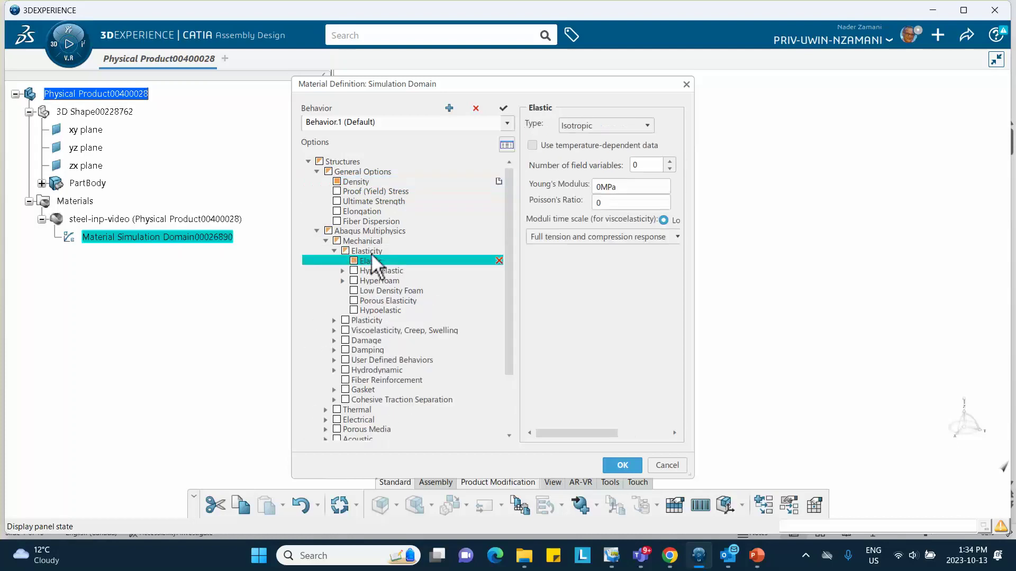
pyautogui.click(601, 187)
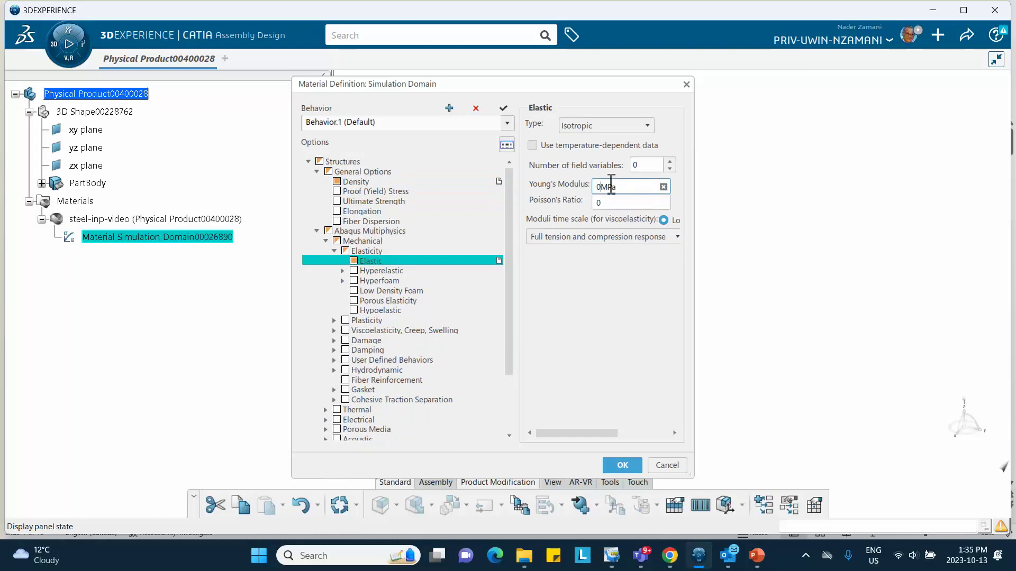
pyautogui.press('BackSpace')
pyautogui.write('200000')
pyautogui.click(625, 205)
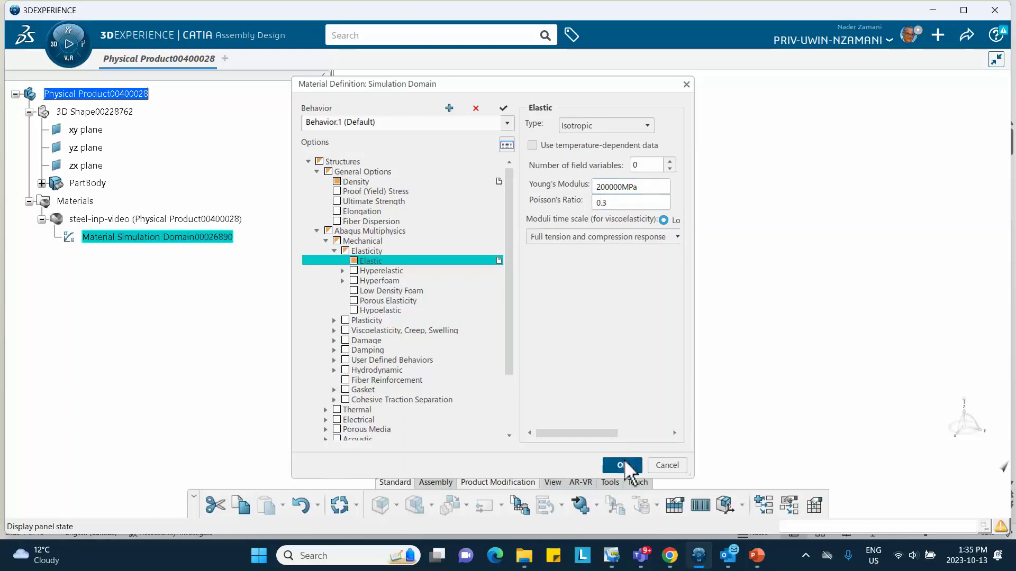
pyautogui.click(622, 465)
pyautogui.click(74, 293)
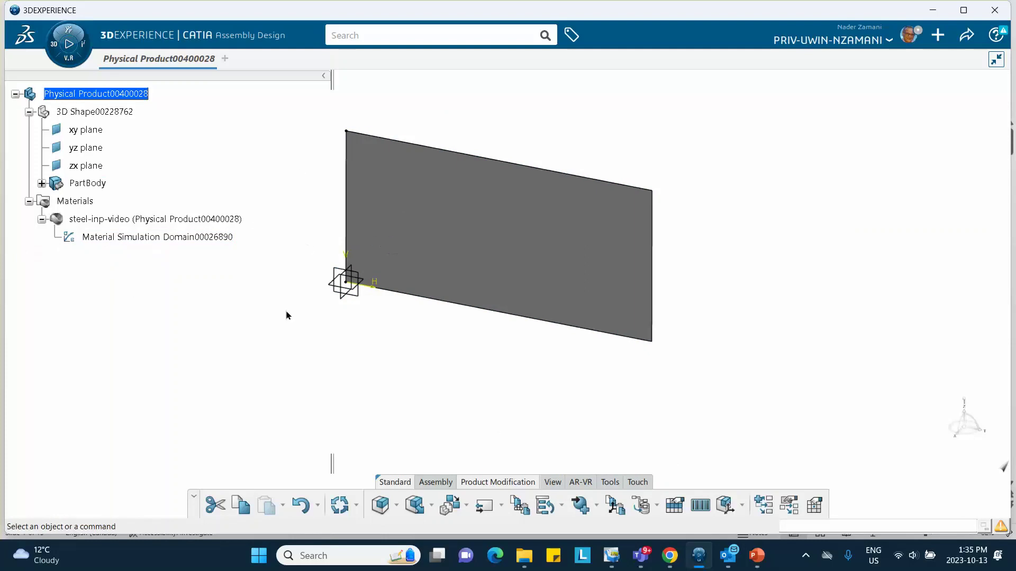
# Step: Switch to the Structural Model Creation app and add an empty finite element model to the physical product
pyautogui.click(55, 58)
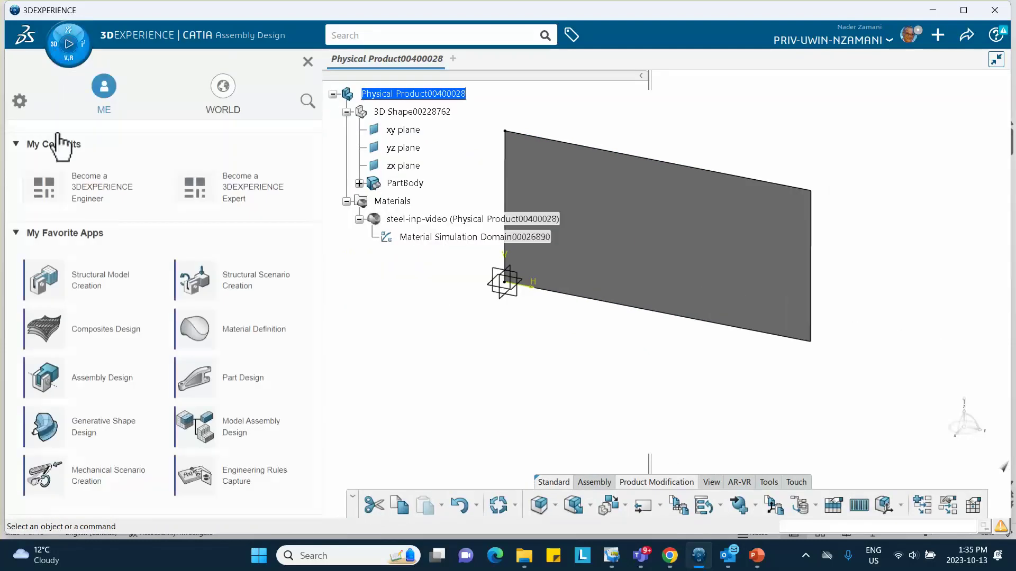
pyautogui.click(94, 283)
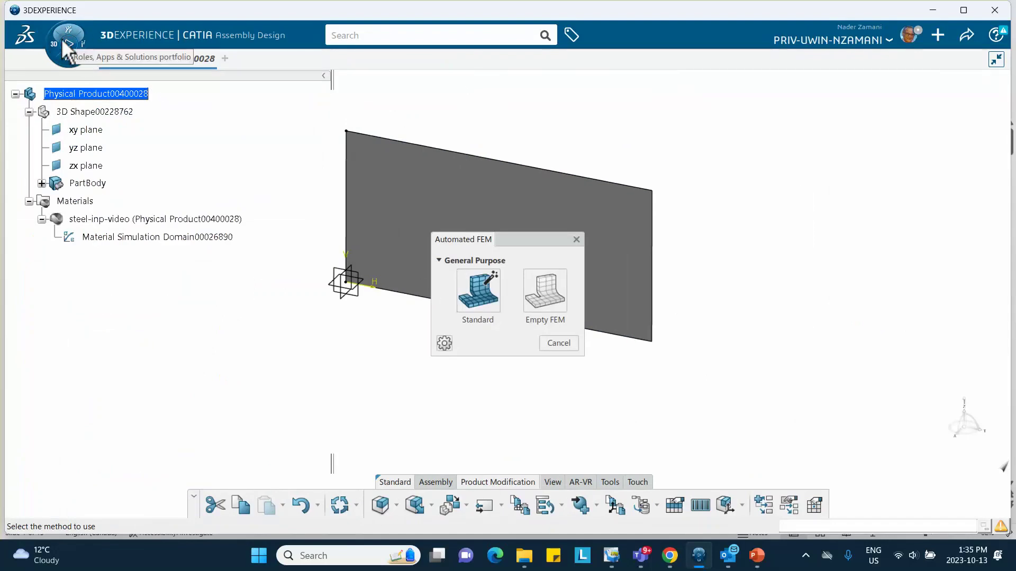
pyautogui.click(544, 295)
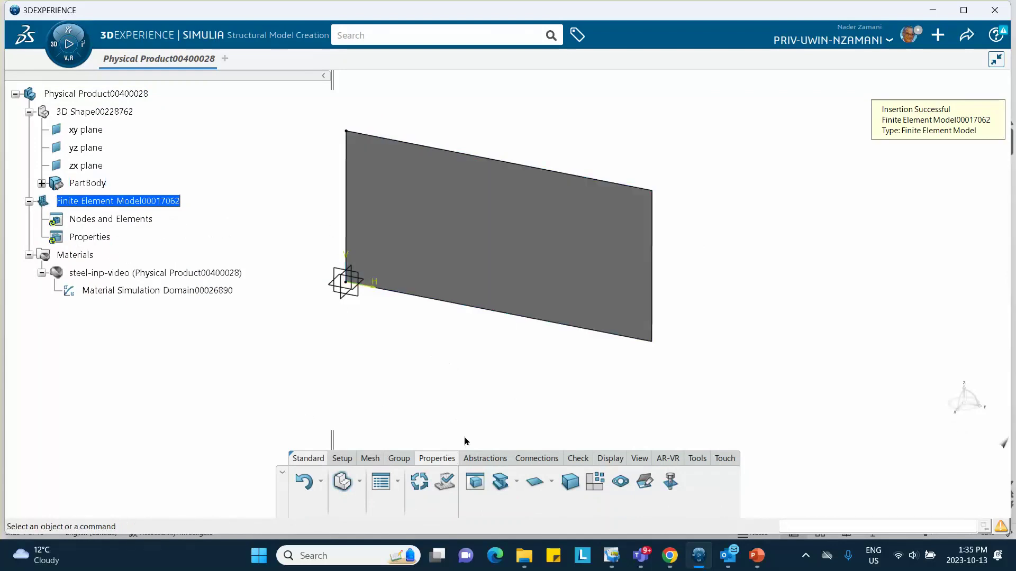
# Step: Generate a Surface Quad Mesh on the PartBody plate with linear elements, 100 mm mesh size and 0 mm offset, and accept it
pyautogui.click(369, 458)
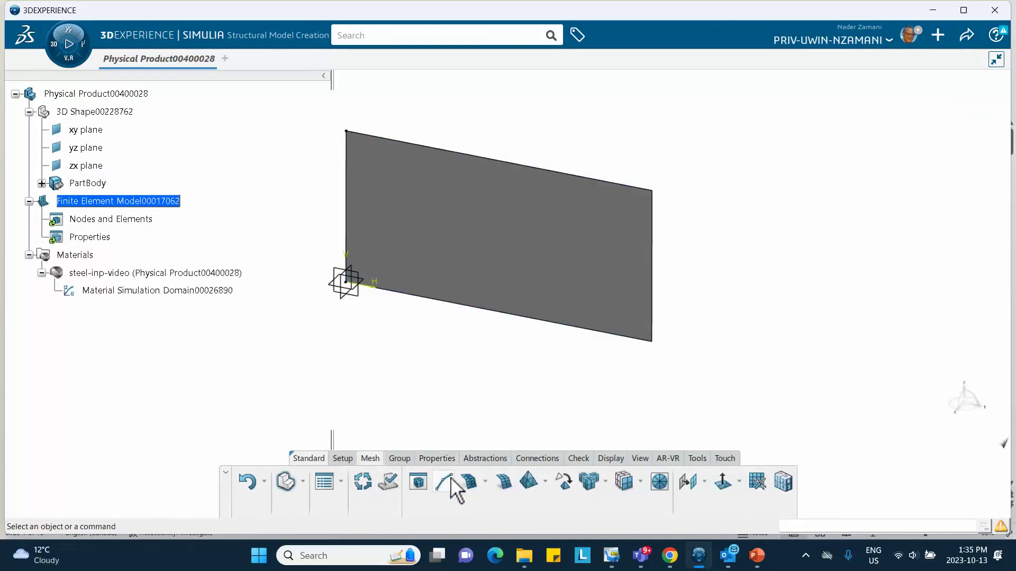
pyautogui.click(504, 482)
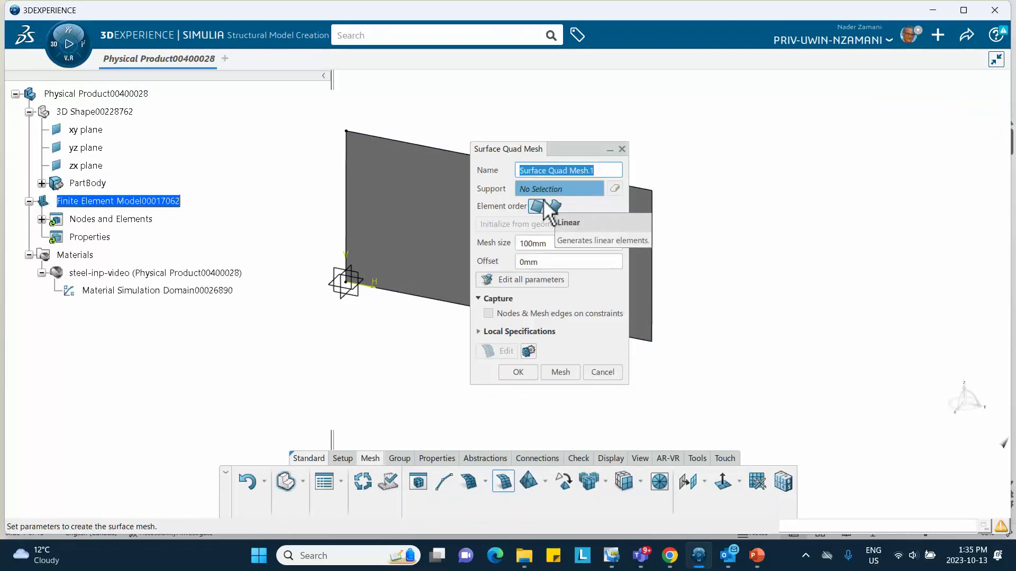
pyautogui.moveTo(563, 150); pyautogui.dragTo(788, 149)
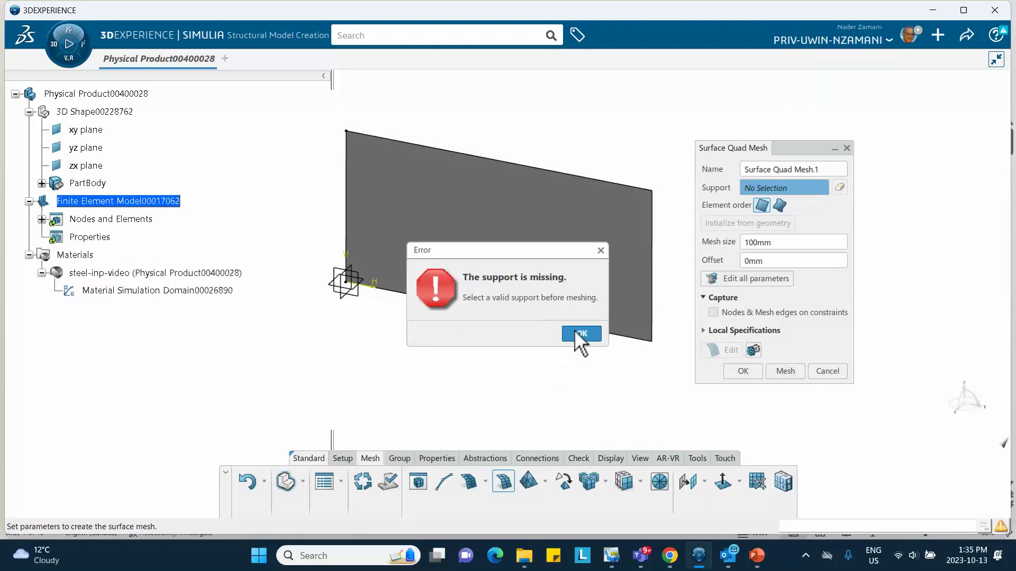
pyautogui.click(578, 334)
pyautogui.click(544, 252)
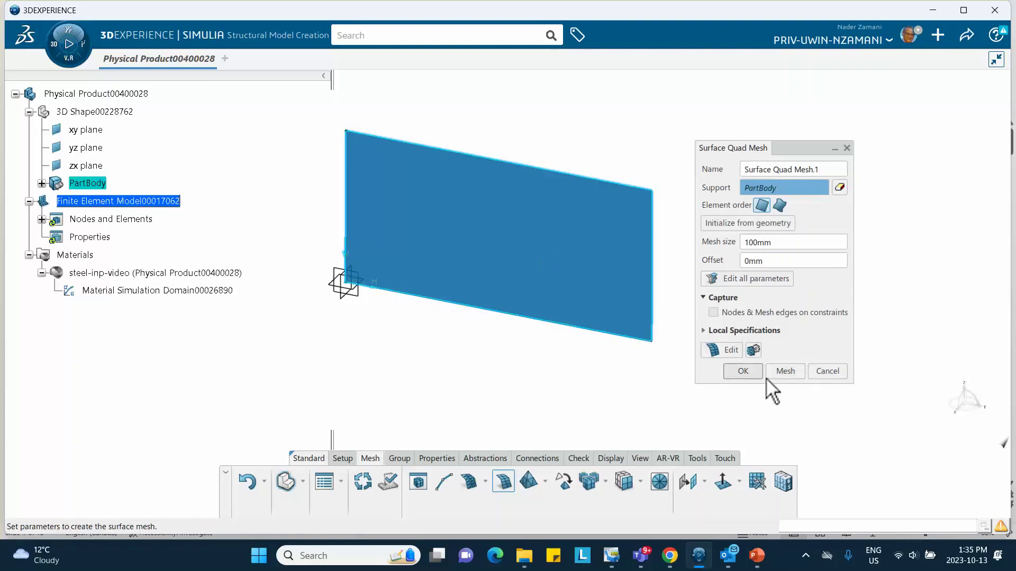
pyautogui.click(785, 371)
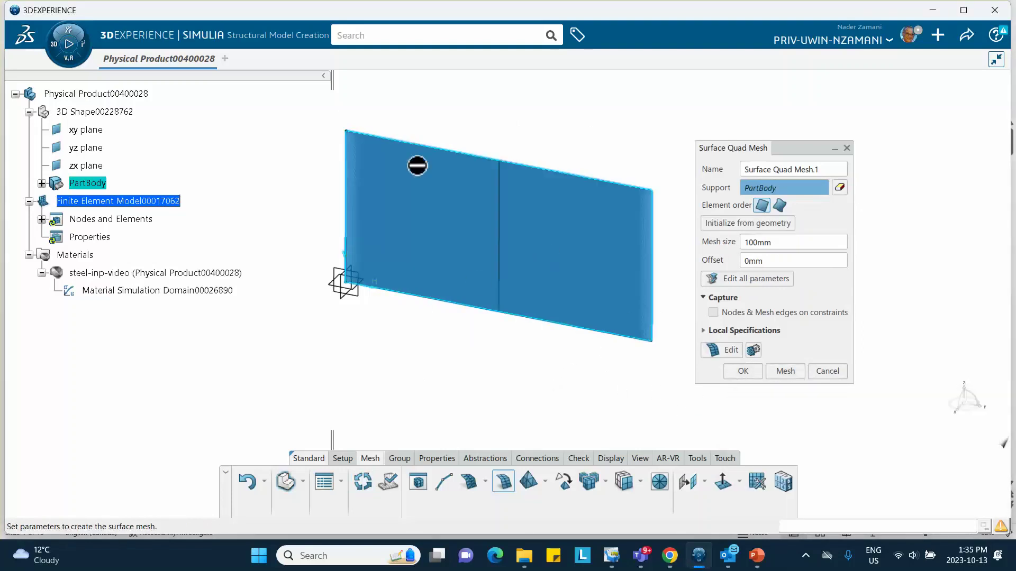
pyautogui.click(744, 372)
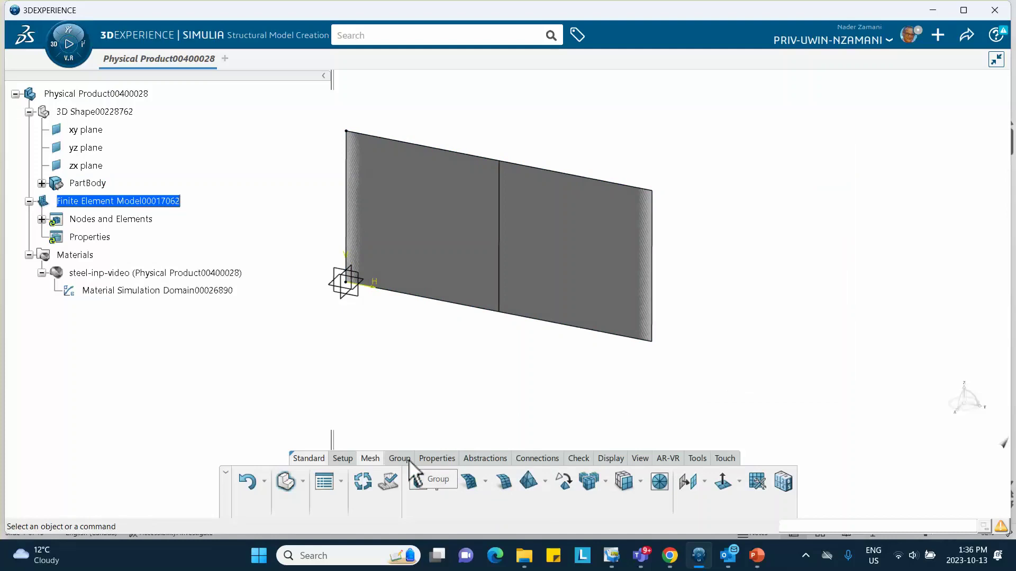
# Step: Create a Shell Section supported on PartBody with a specified thickness of 10 mm
pyautogui.click(439, 458)
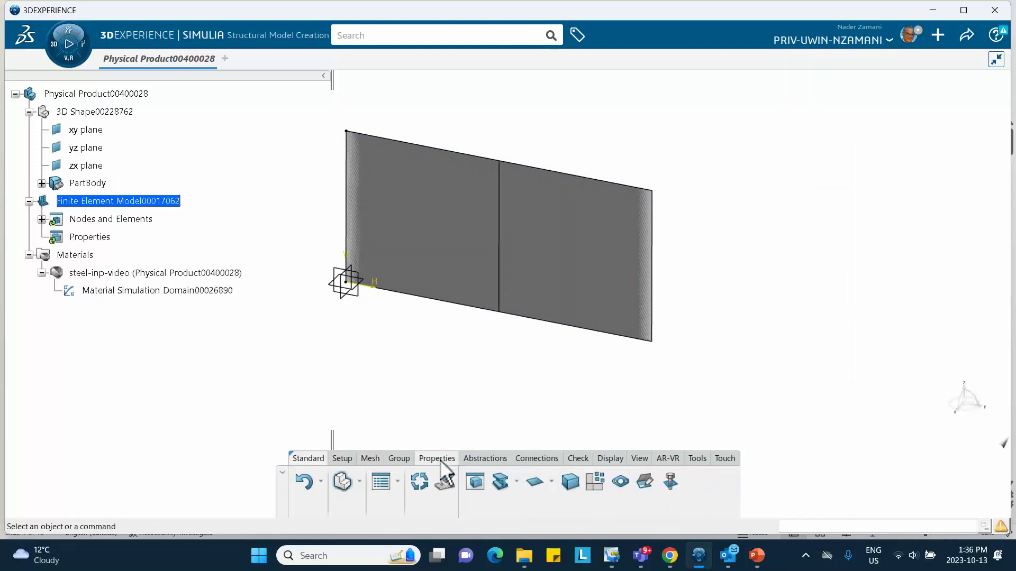
pyautogui.click(535, 477)
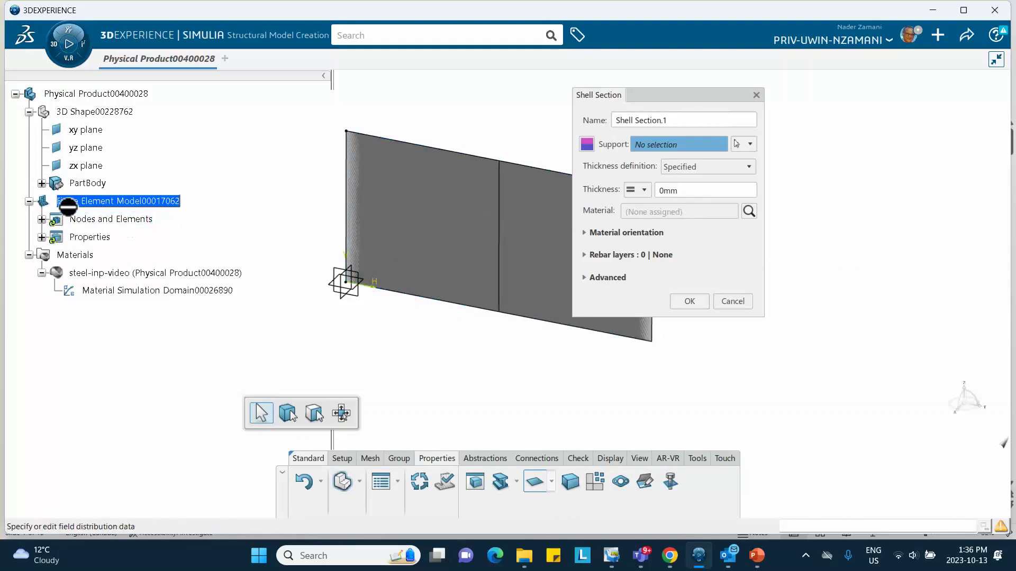
pyautogui.click(87, 183)
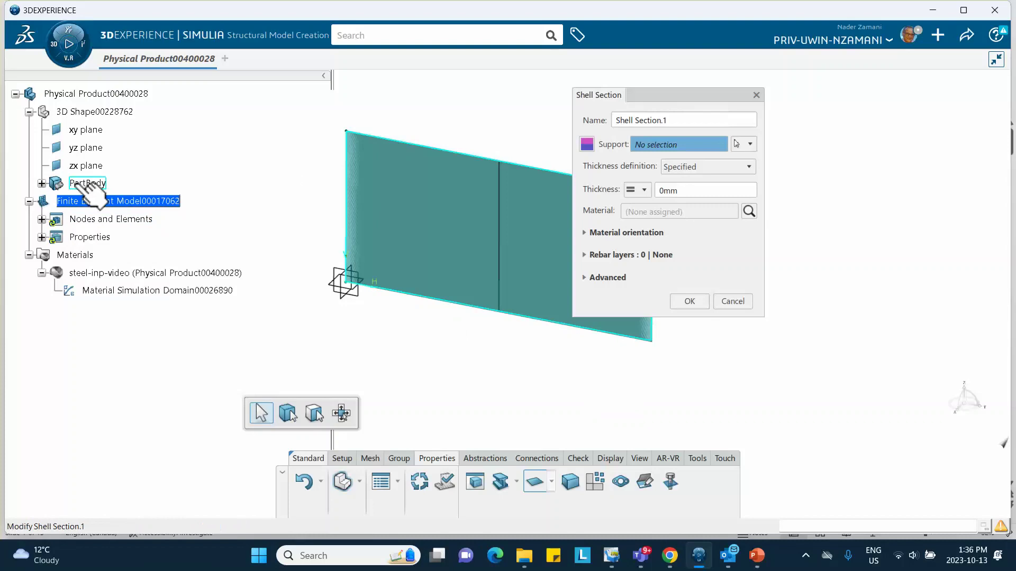
pyautogui.doubleClick(687, 191)
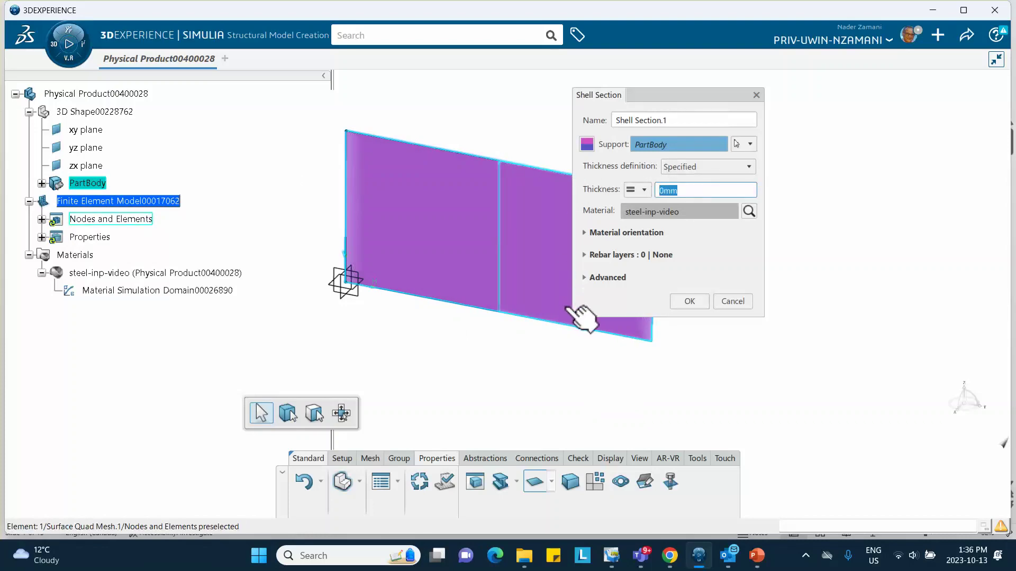
pyautogui.write('10')
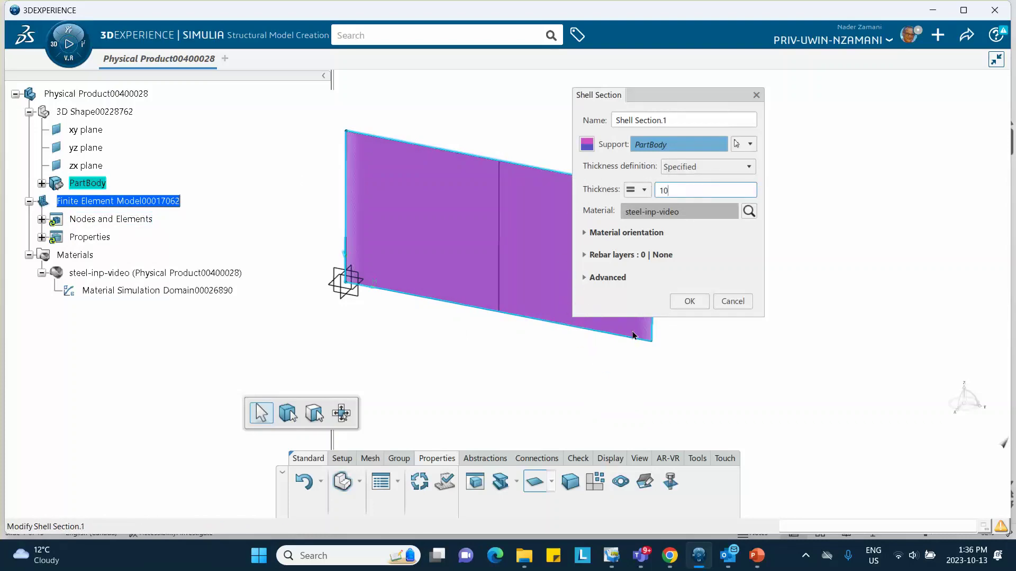
pyautogui.click(693, 303)
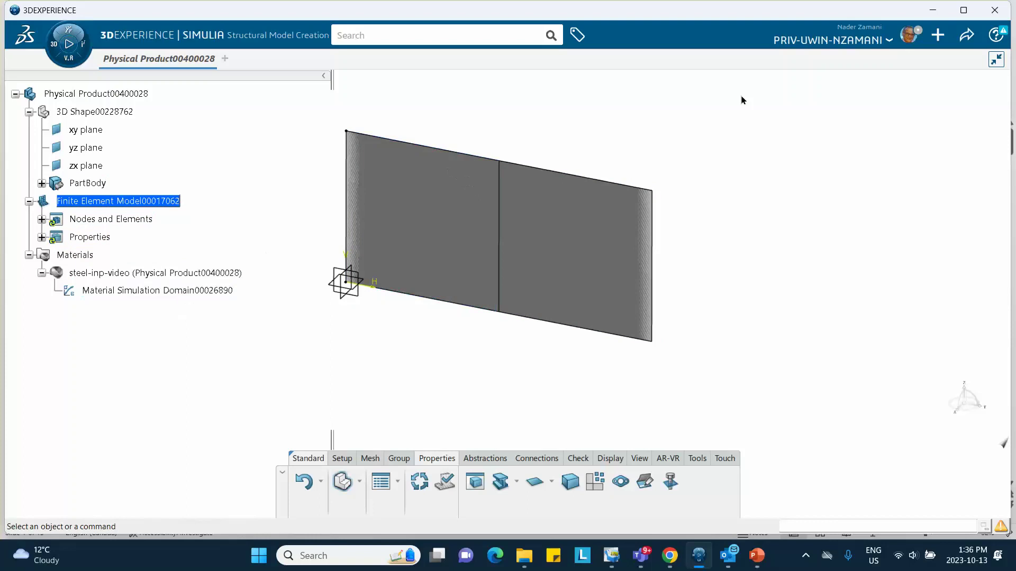
# Step: Start an FEM export of the finite element model and allow the FEM to update first
pyautogui.click(964, 37)
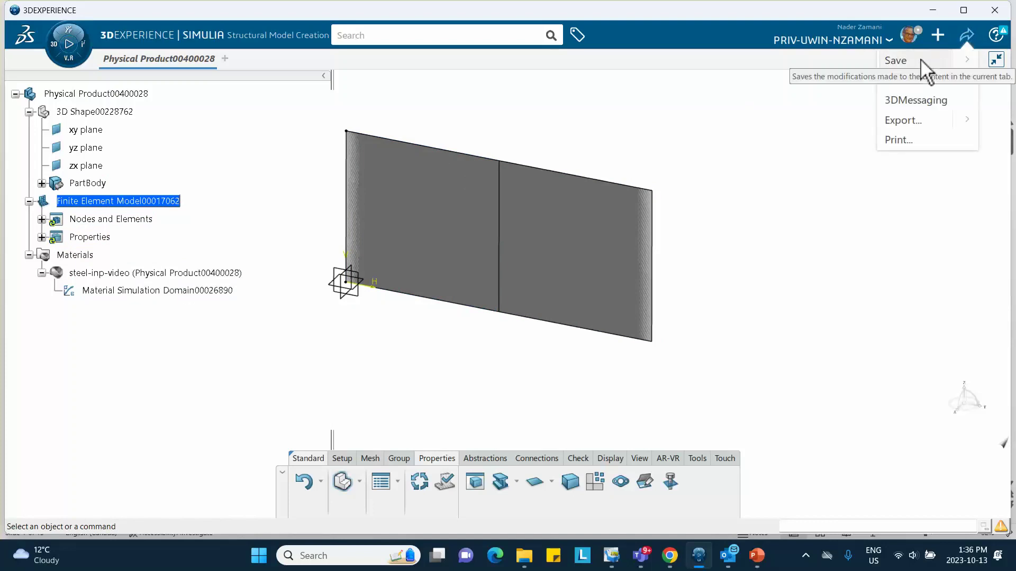
pyautogui.click(966, 121)
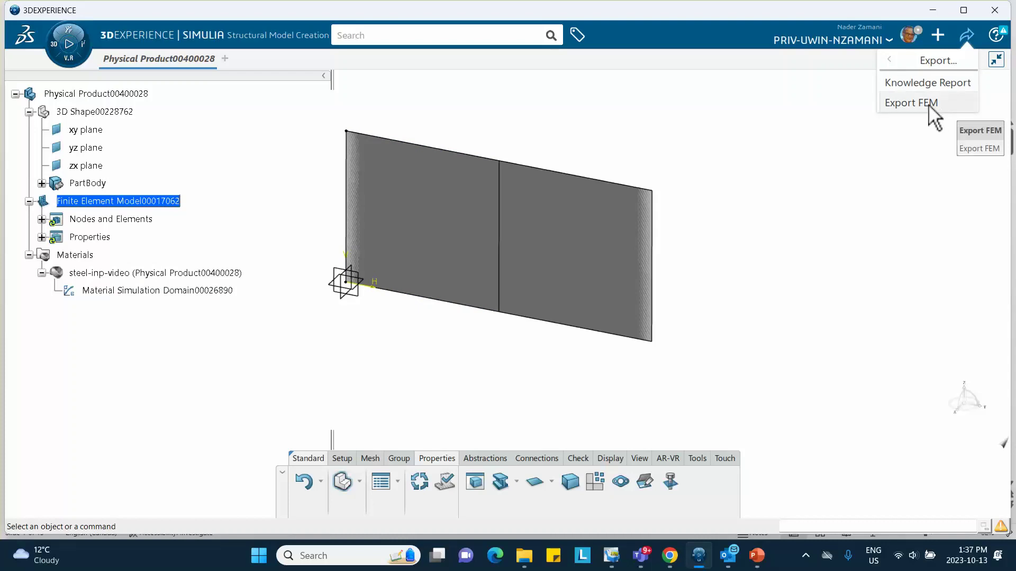
pyautogui.click(901, 103)
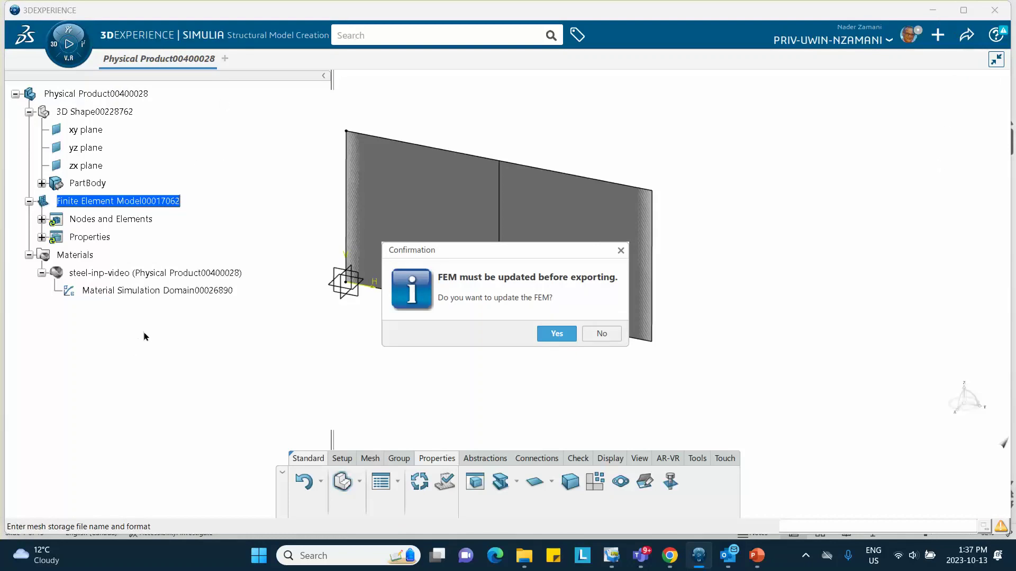
pyautogui.click(557, 335)
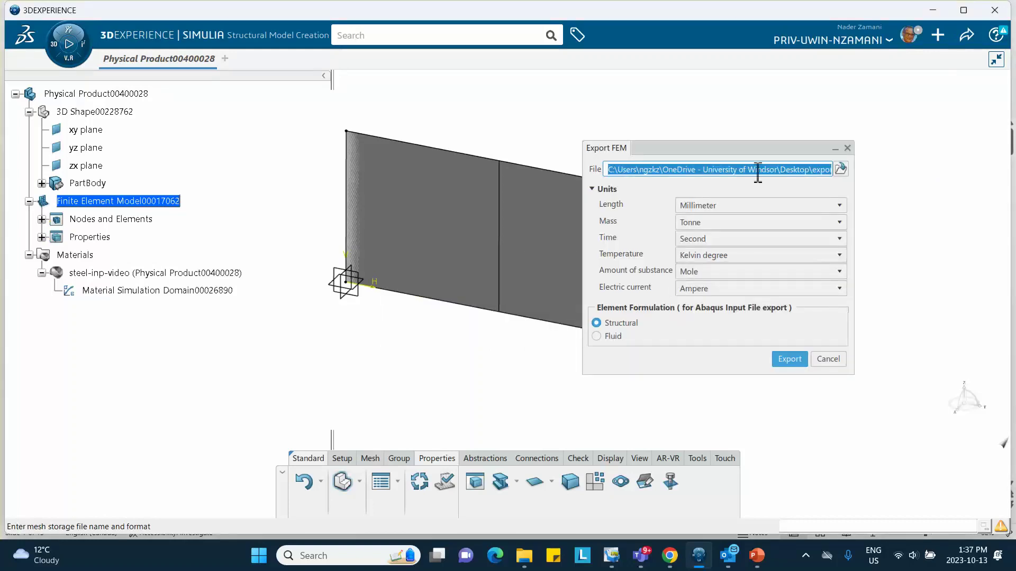
pyautogui.moveTo(768, 152); pyautogui.dragTo(668, 163)
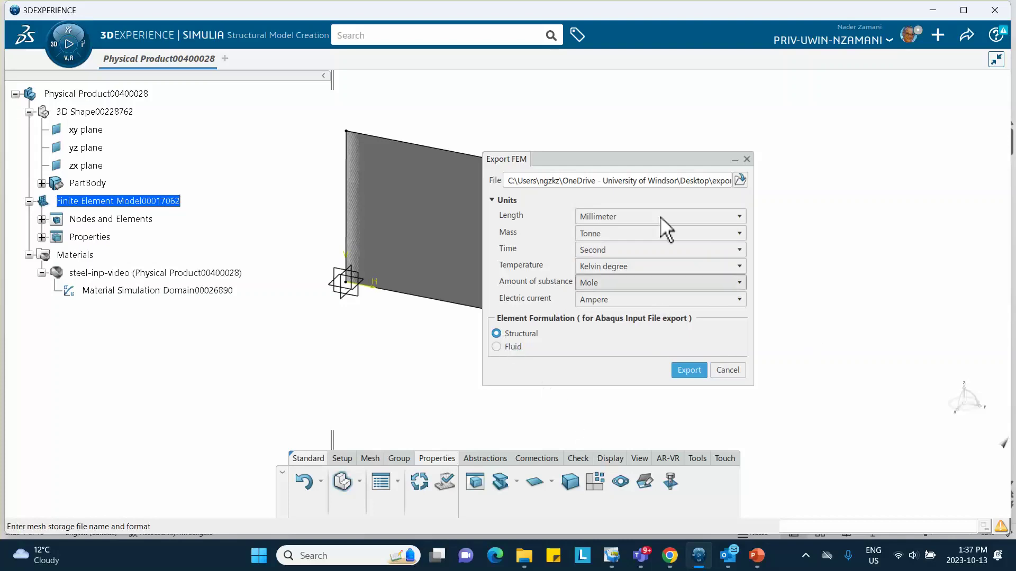
# Step: Set the export destination to the "Creating inp file" folder on the Desktop
pyautogui.click(740, 181)
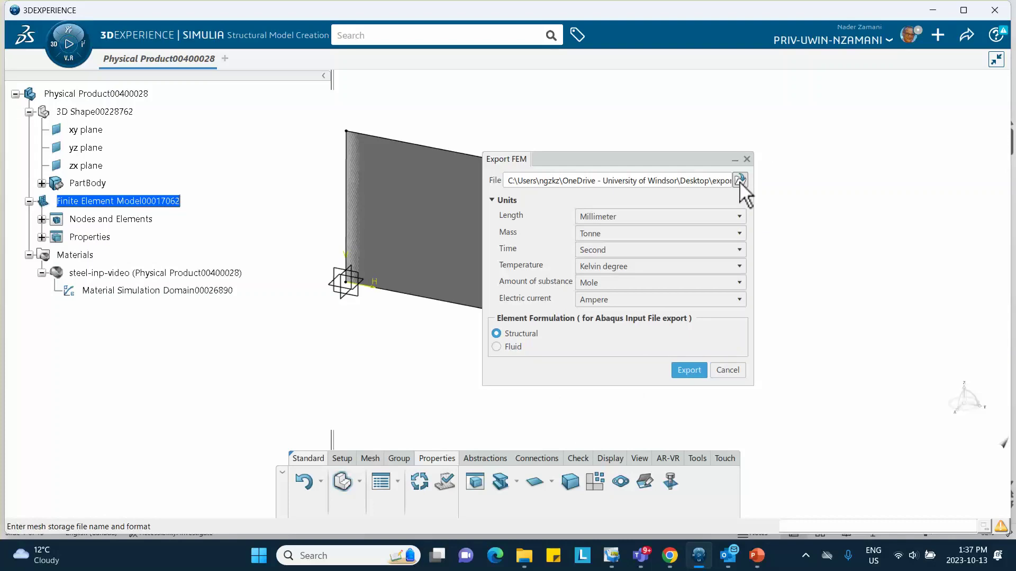
pyautogui.click(740, 183)
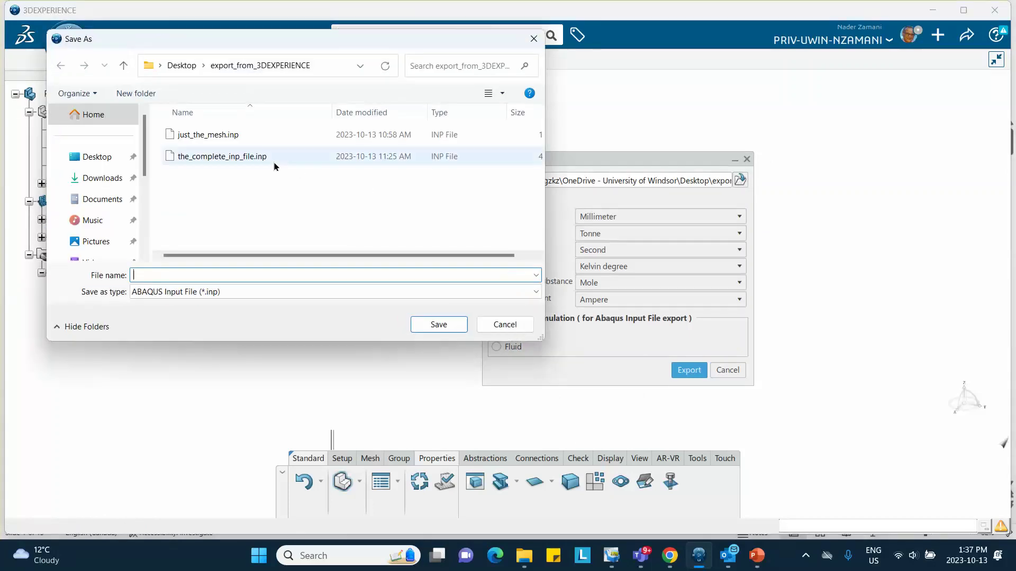
pyautogui.click(124, 64)
pyautogui.scroll(-2, 234, 189)
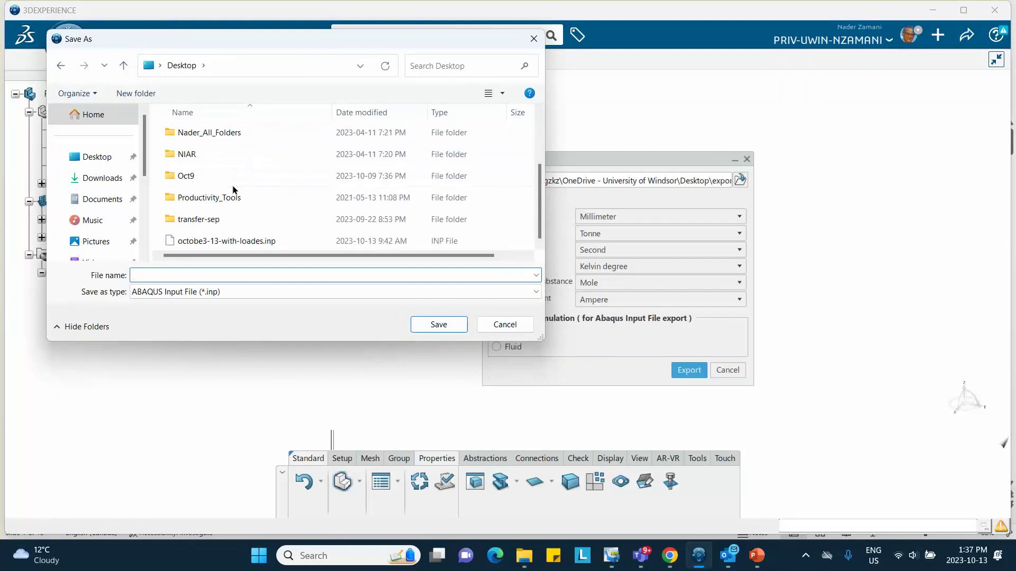
pyautogui.scroll(2, 229, 219)
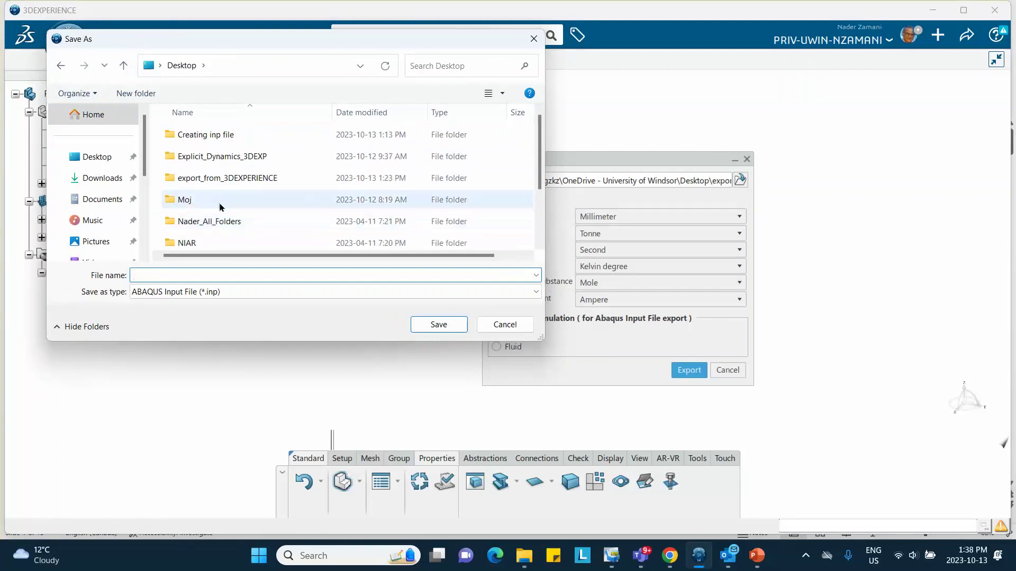
pyautogui.scroll(-1, 215, 204)
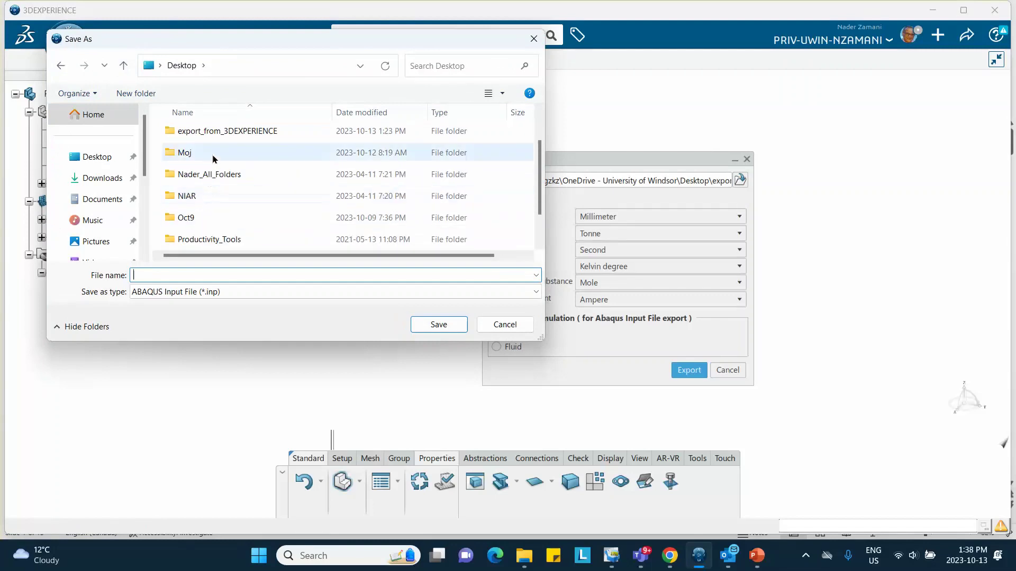
pyautogui.scroll(-1, 213, 159)
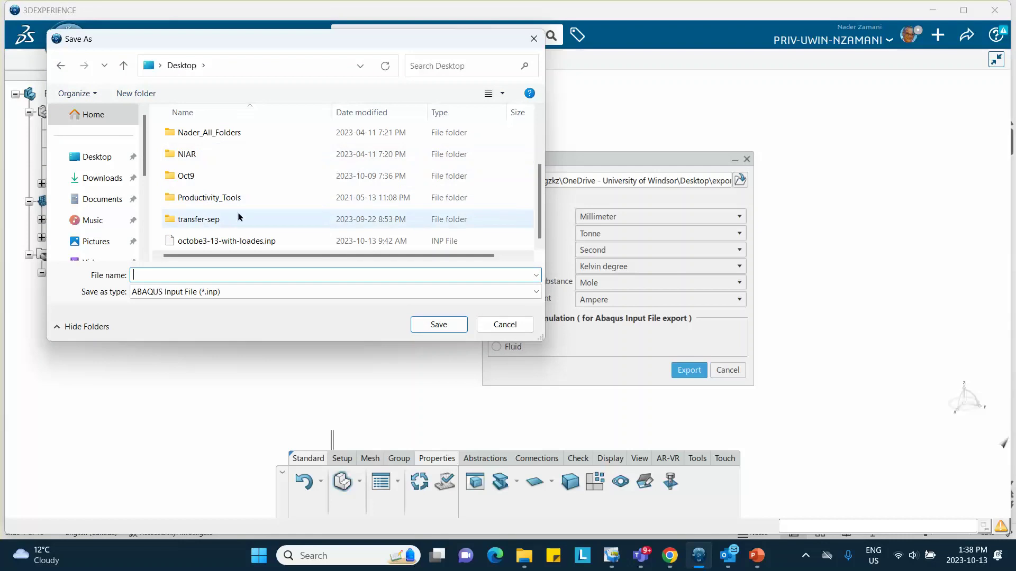
pyautogui.scroll(1, 212, 208)
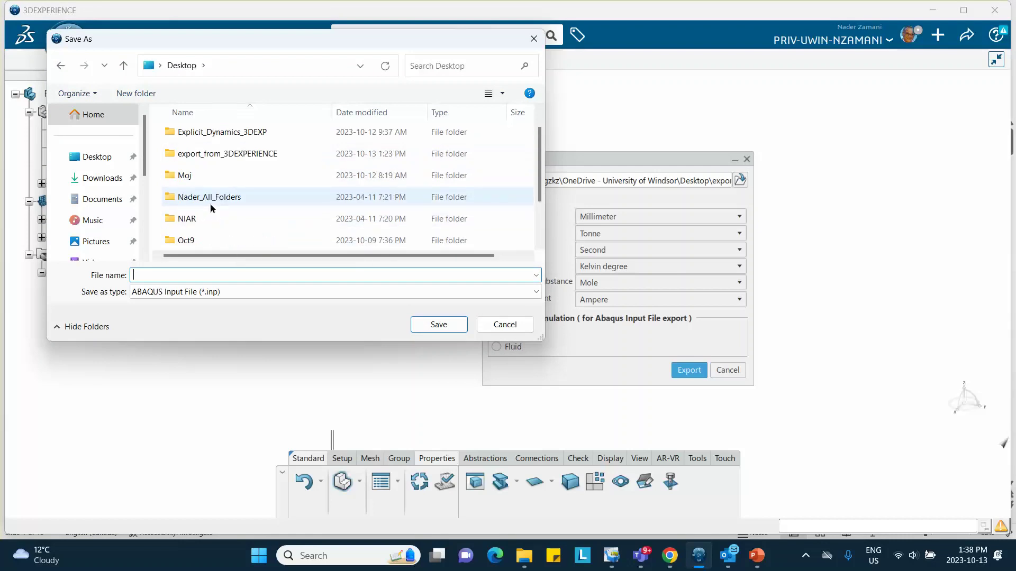
pyautogui.scroll(1, 213, 204)
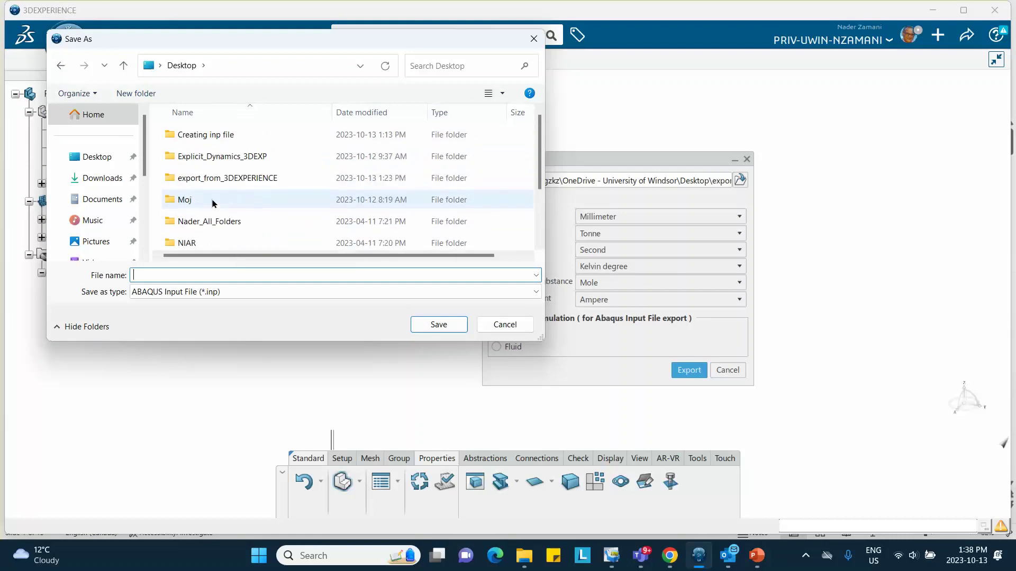
pyautogui.doubleClick(198, 134)
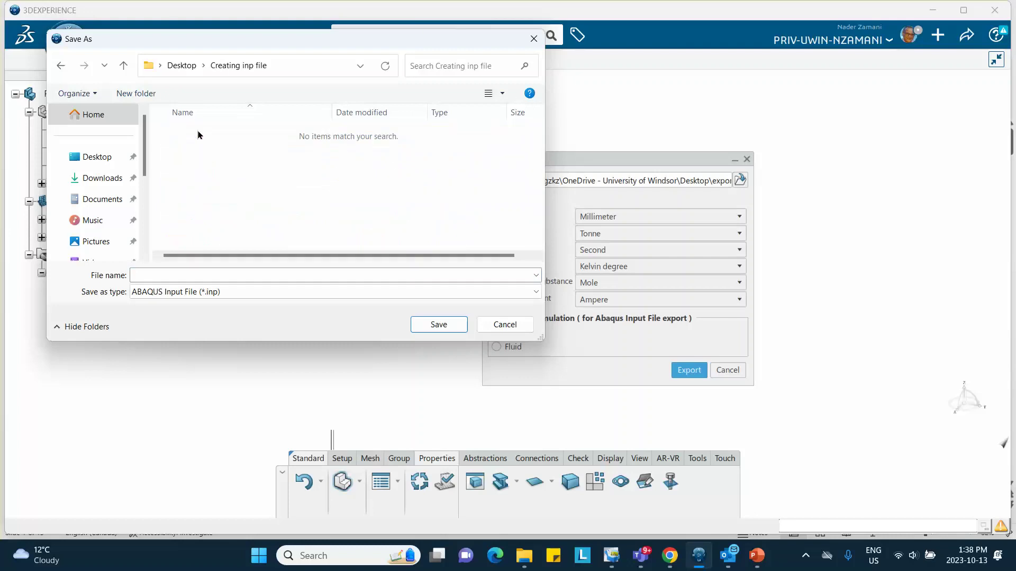
# Step: Name the file "just the mesh and material" as an ABAQUS Input File (*.inp), save the name and run the export
pyautogui.click(176, 275)
pyautogui.write('just the mesh an')
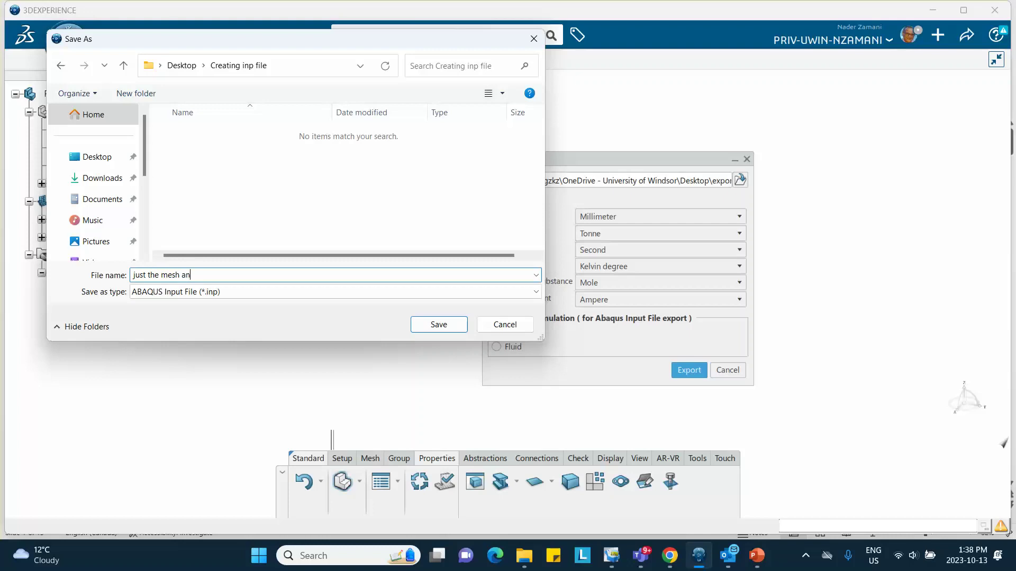
pyautogui.write('material')
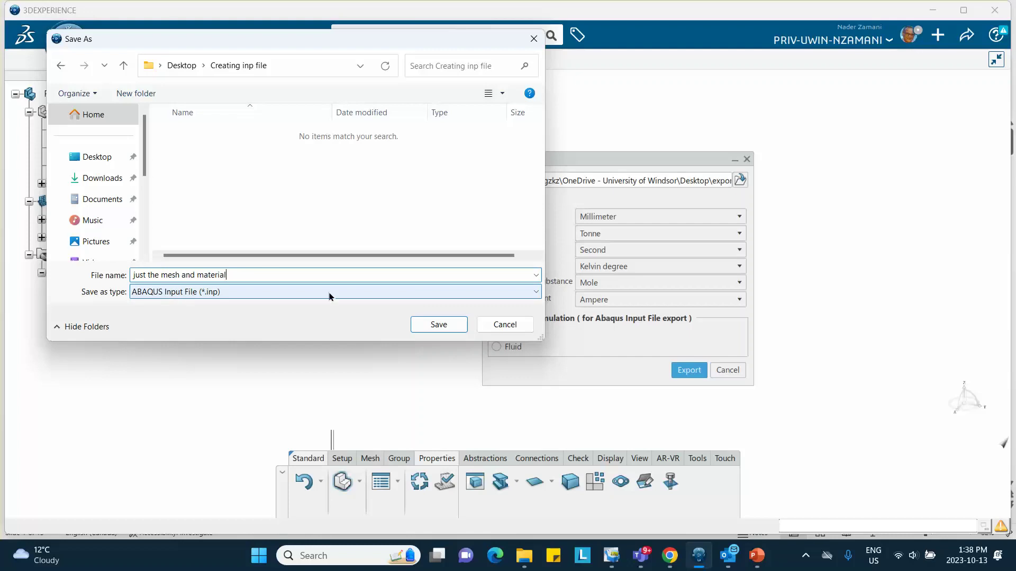
pyautogui.click(534, 294)
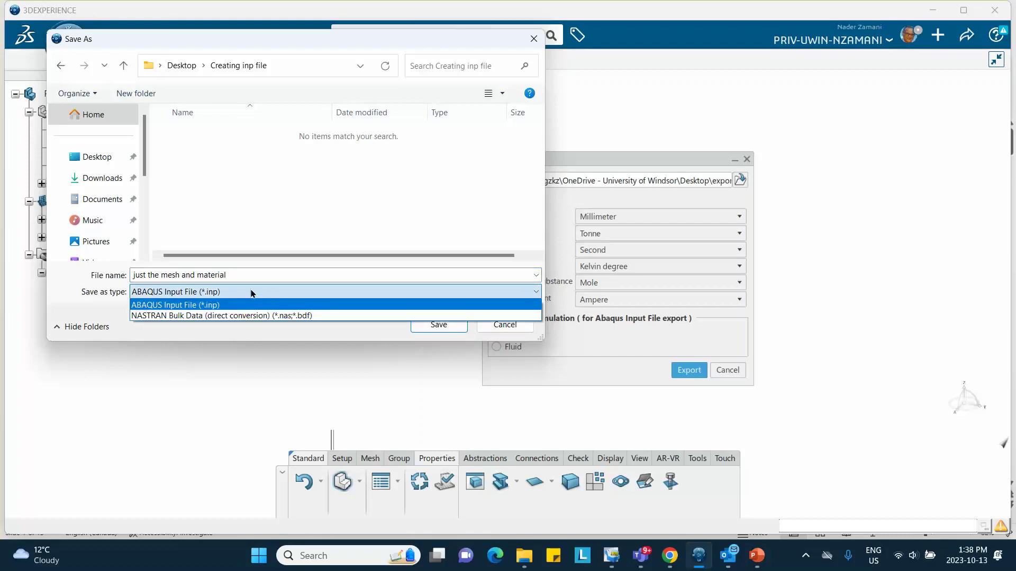
pyautogui.click(240, 305)
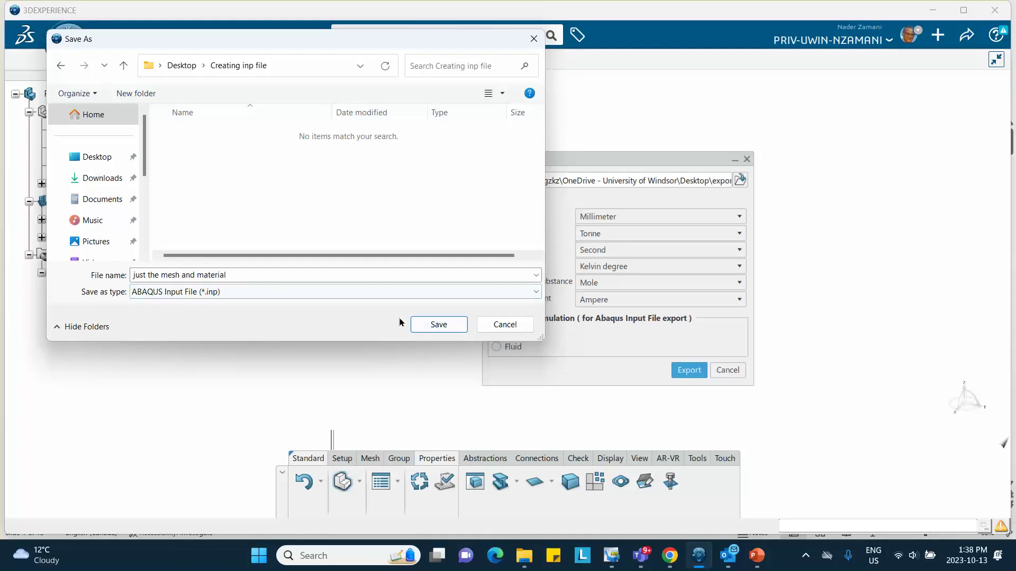
pyautogui.click(443, 328)
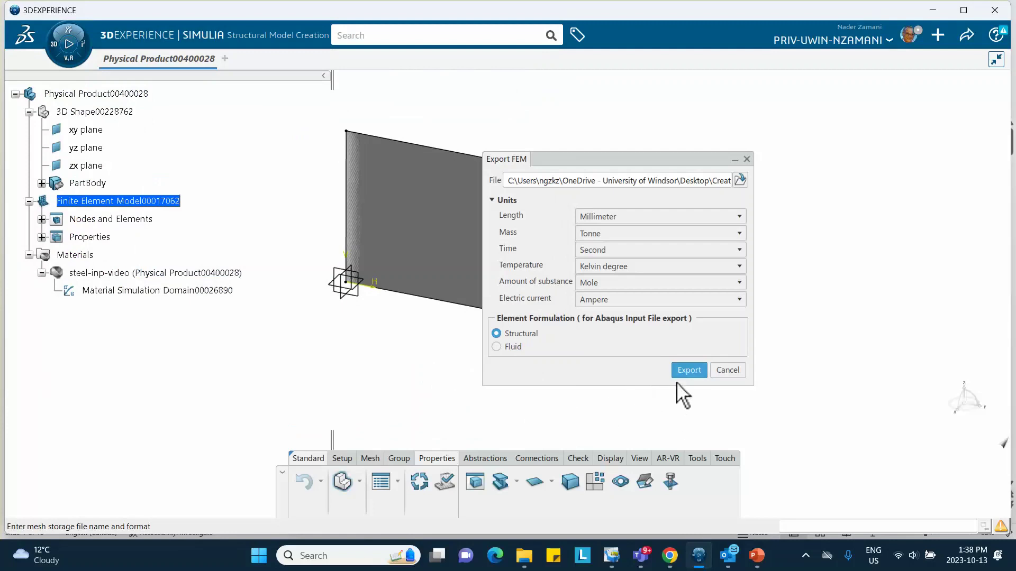
pyautogui.click(689, 370)
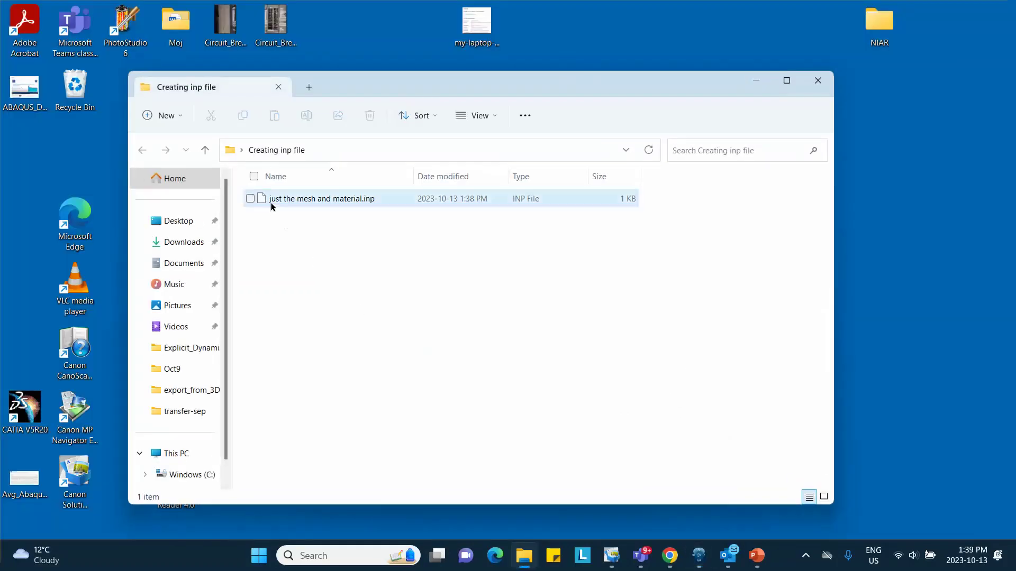
# Step: Open the exported "just the mesh and material.inp" in a text editor to check its contents, and close it
pyautogui.moveTo(385, 206)
pyautogui.rightClick(335, 200)
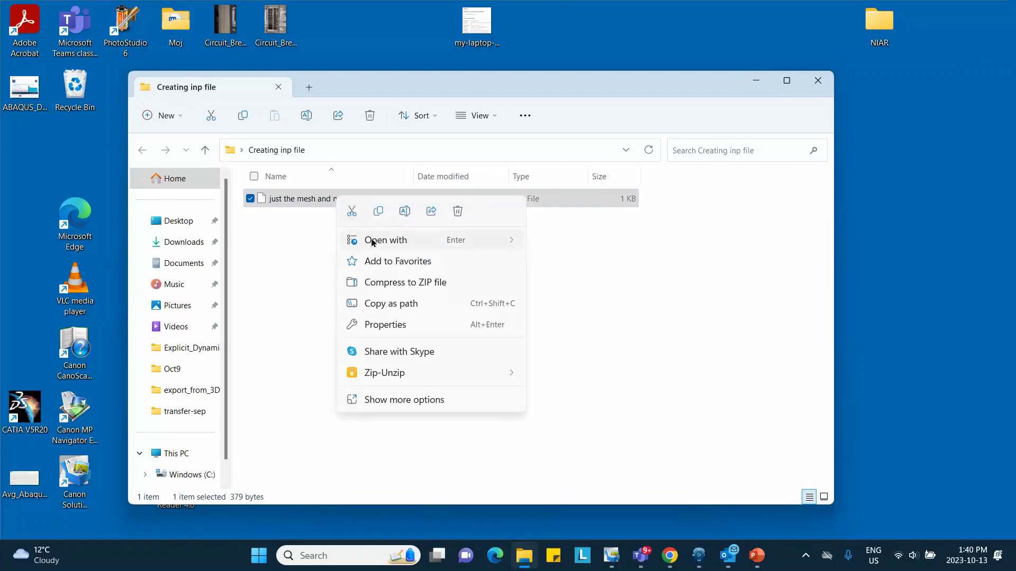
pyautogui.moveTo(372, 242)
pyautogui.click(582, 244)
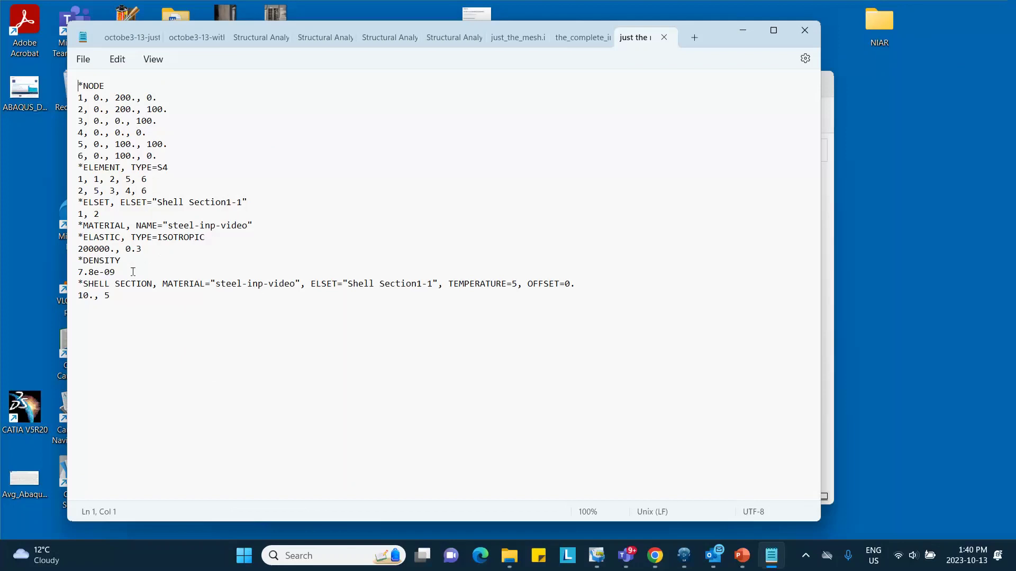
pyautogui.click(804, 30)
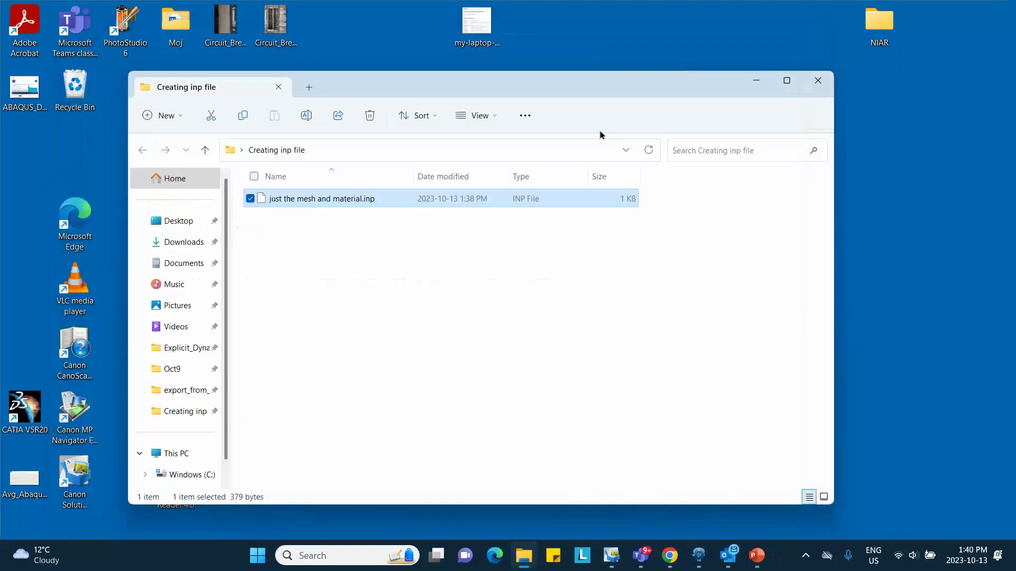
pyautogui.click(497, 247)
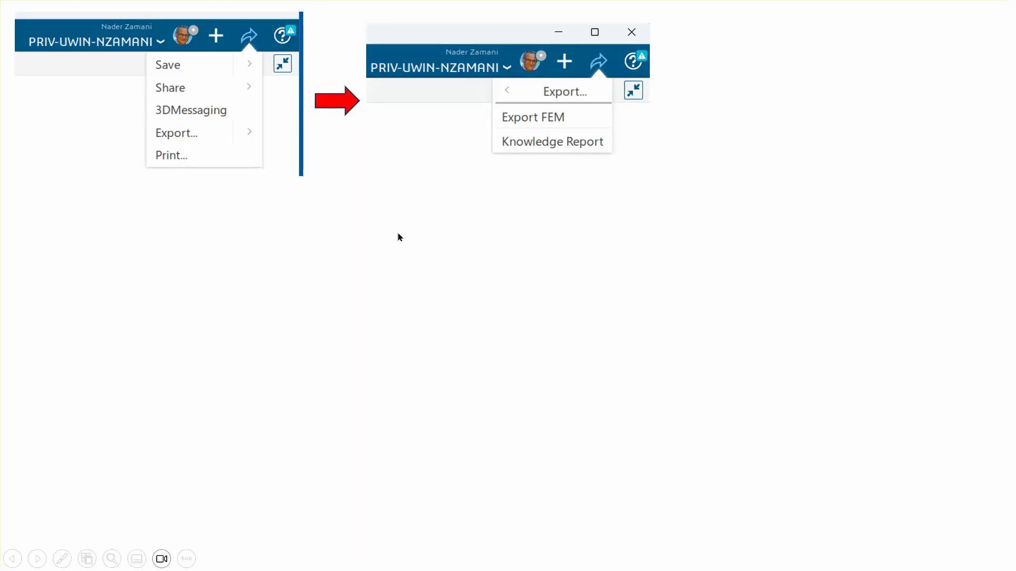
pyautogui.click(379, 256)
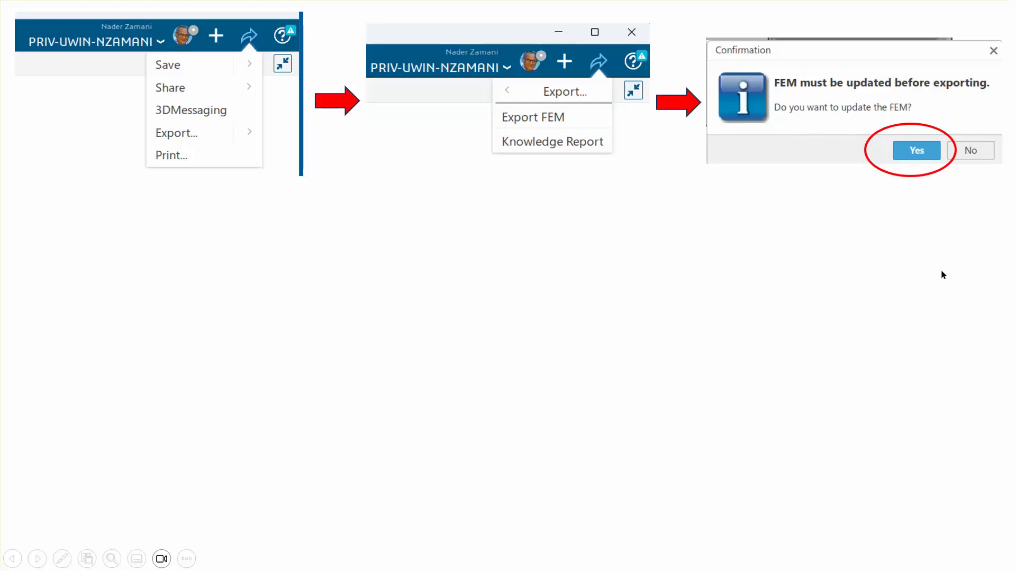
pyautogui.click(941, 231)
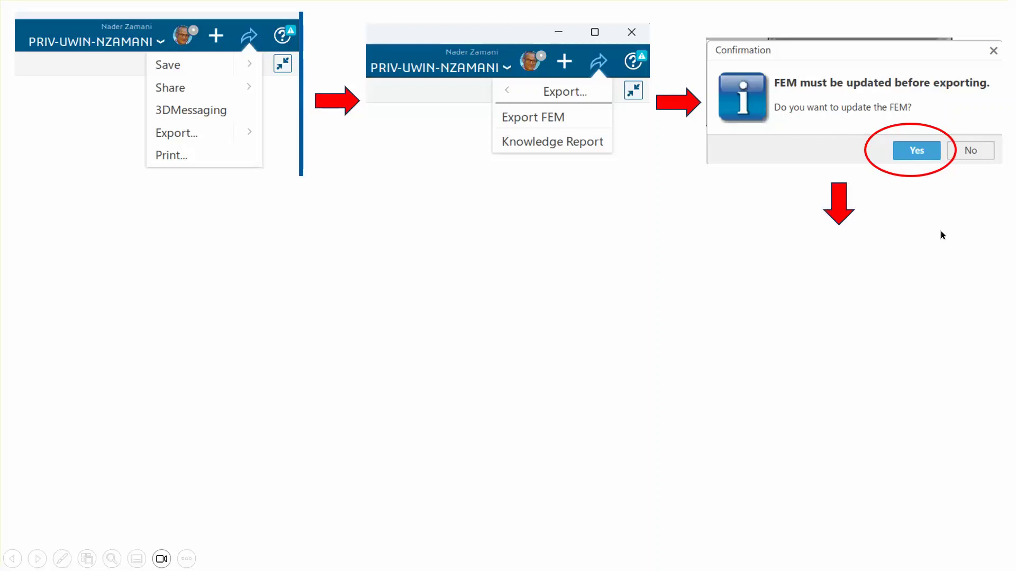
pyautogui.click(941, 232)
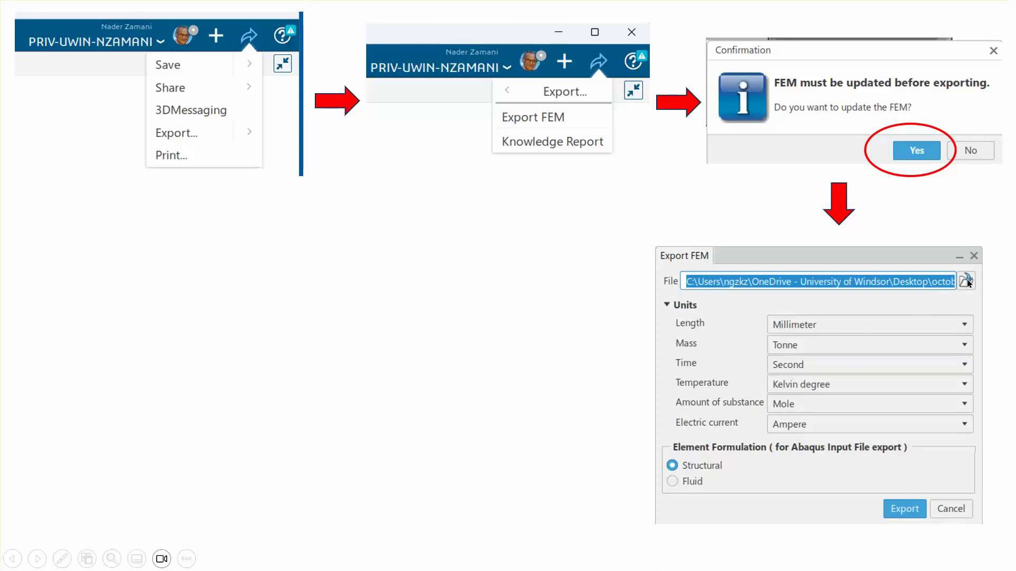
pyautogui.click(932, 224)
pyautogui.click(932, 223)
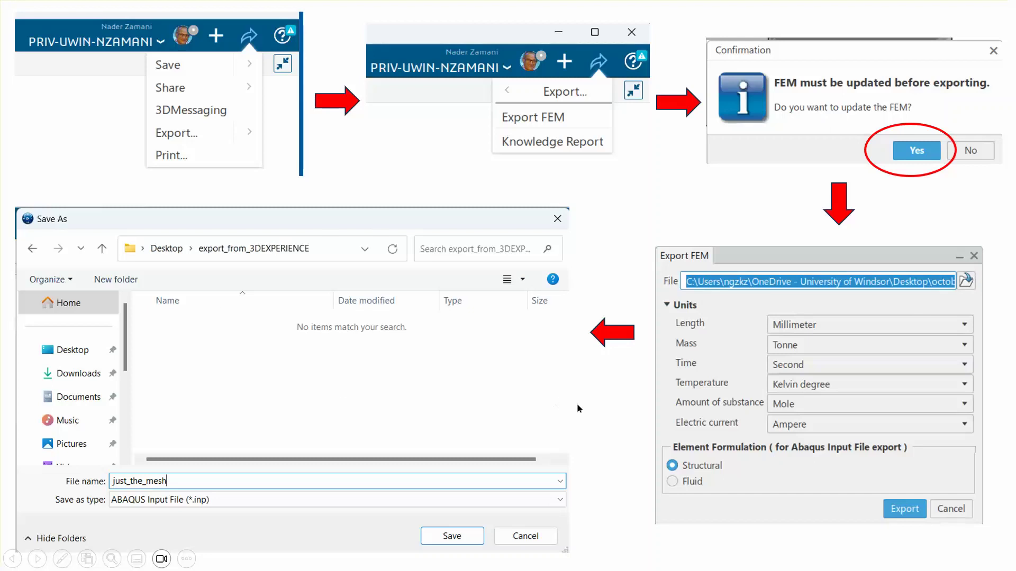
pyautogui.click(556, 383)
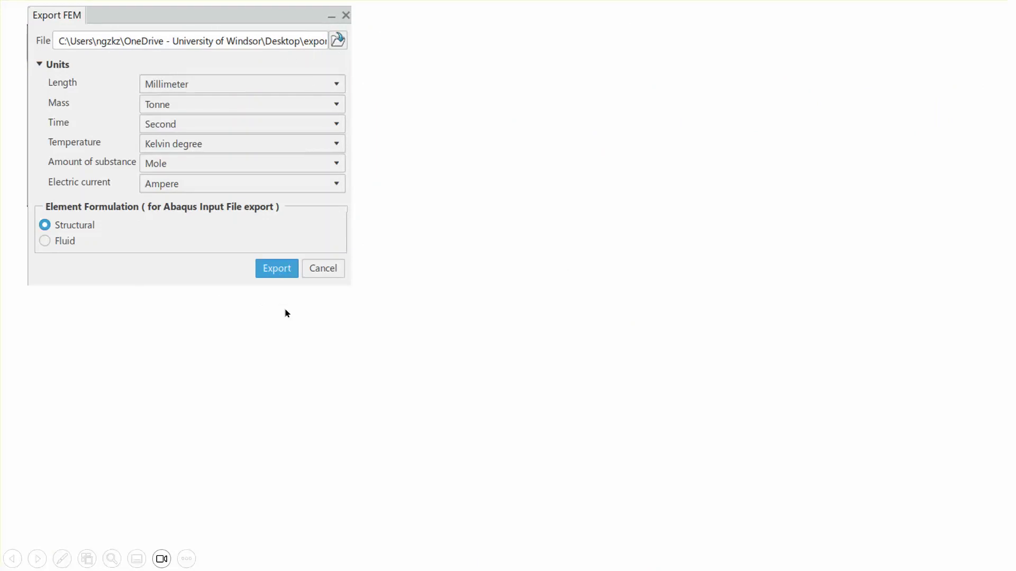
pyautogui.click(165, 347)
pyautogui.click(167, 347)
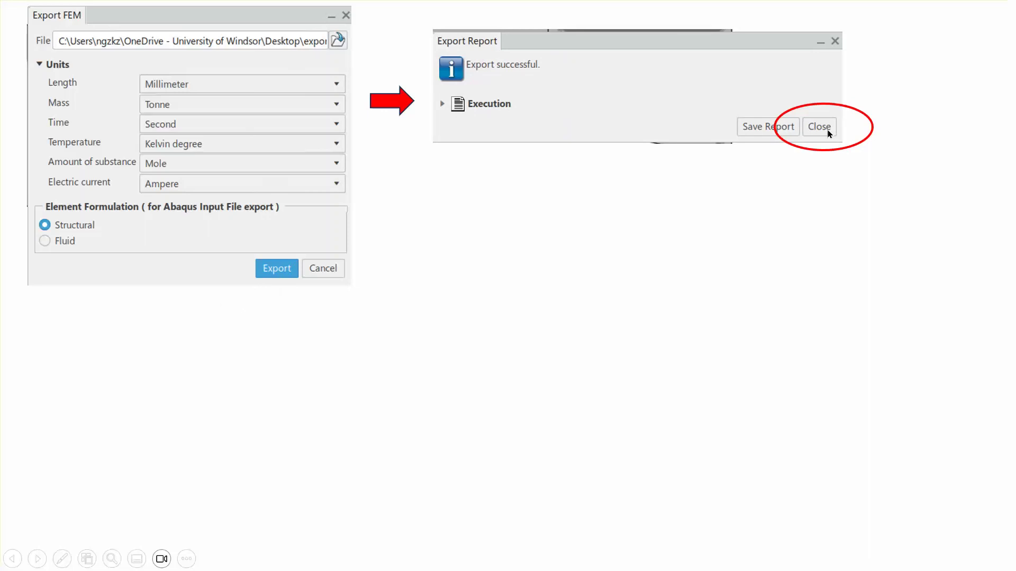
pyautogui.click(894, 204)
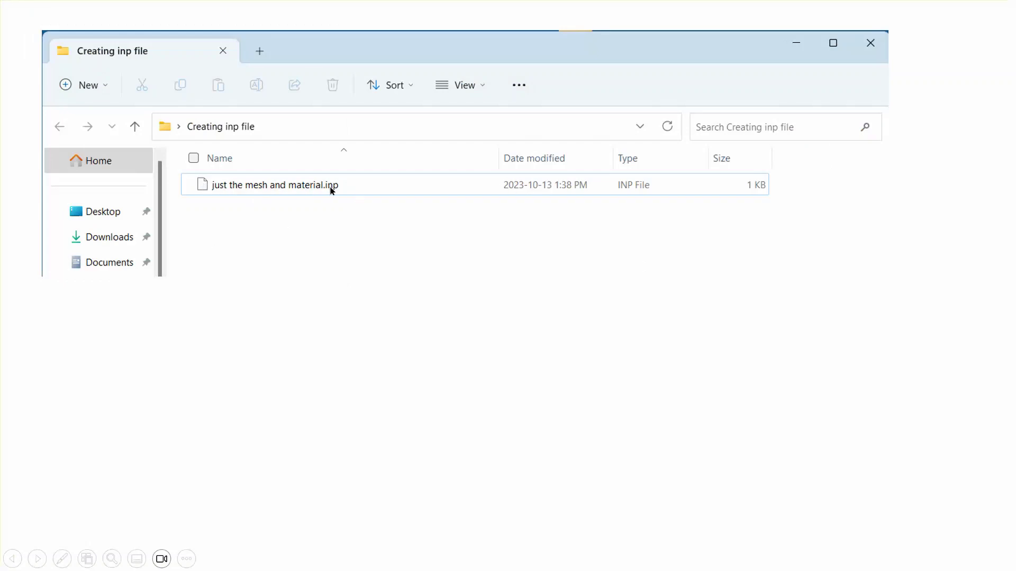
pyautogui.click(835, 261)
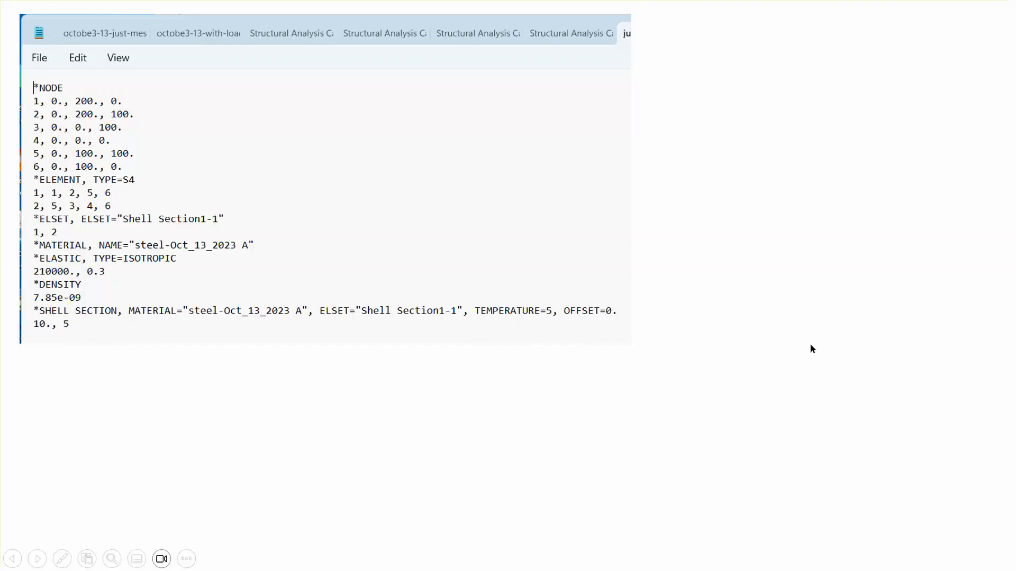
pyautogui.click(786, 349)
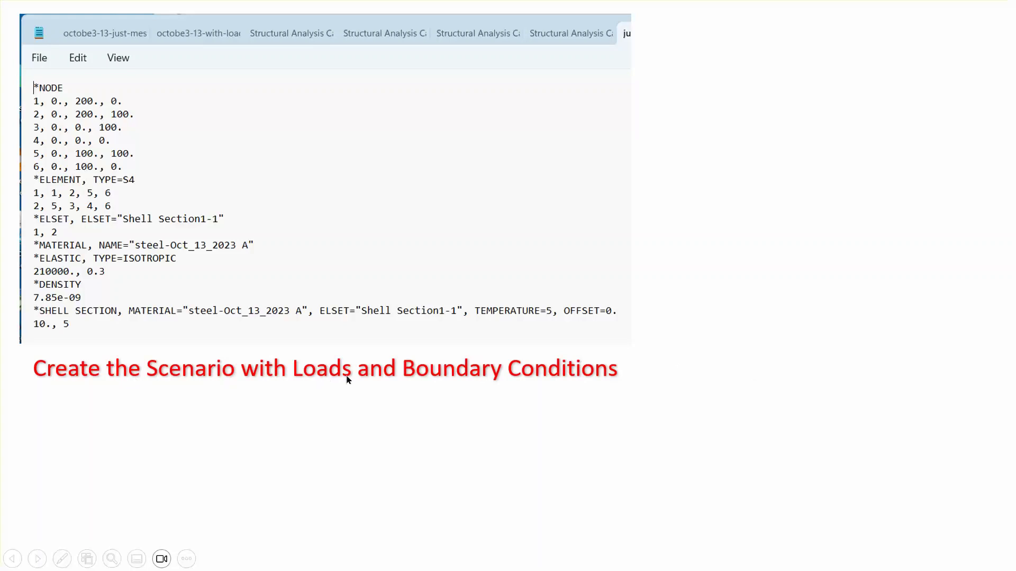
pyautogui.click(707, 430)
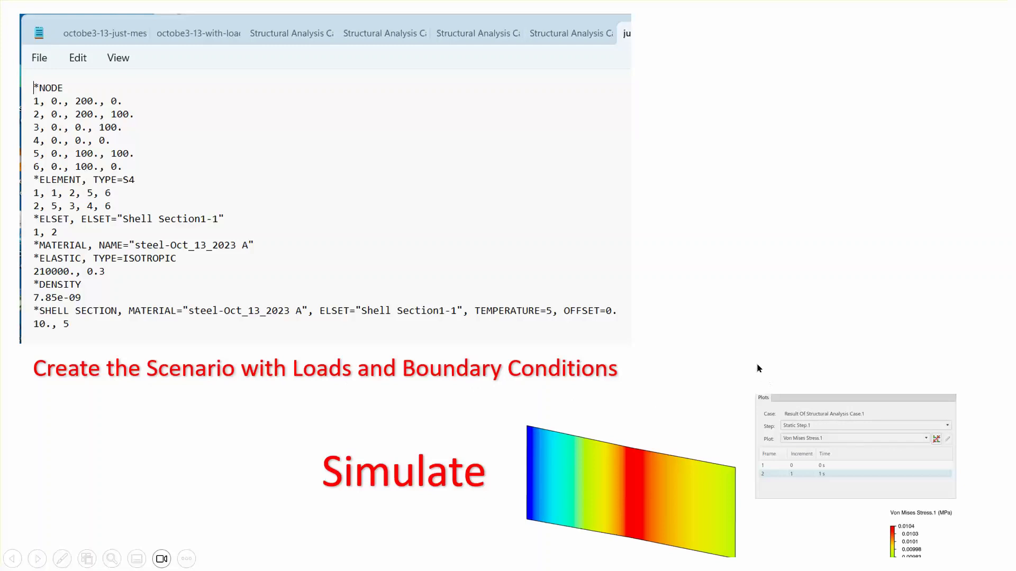
pyautogui.press('Escape')
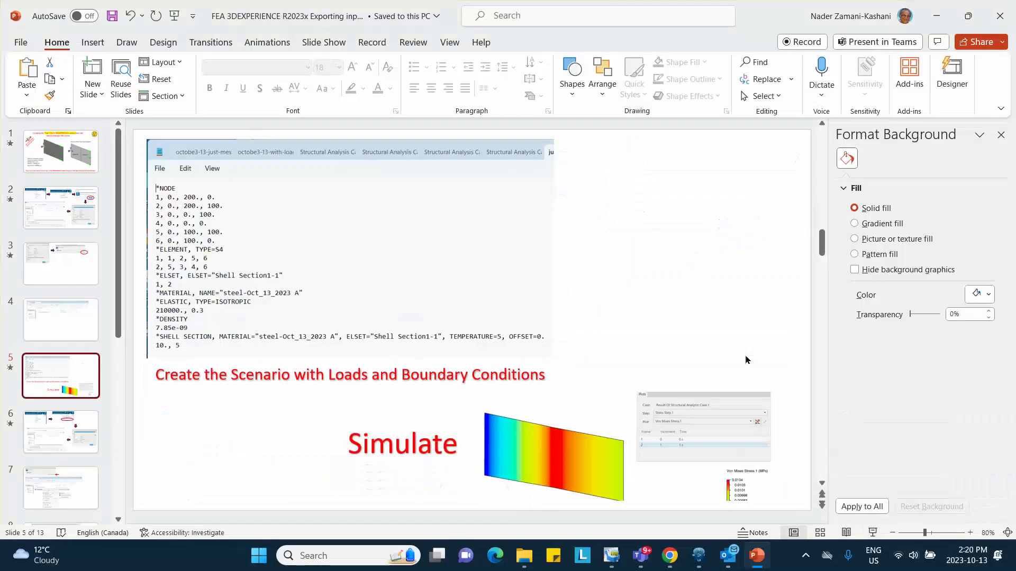
# Step: Switch to 3DEXPERIENCE and save the physical product with its finite element model
pyautogui.click(699, 555)
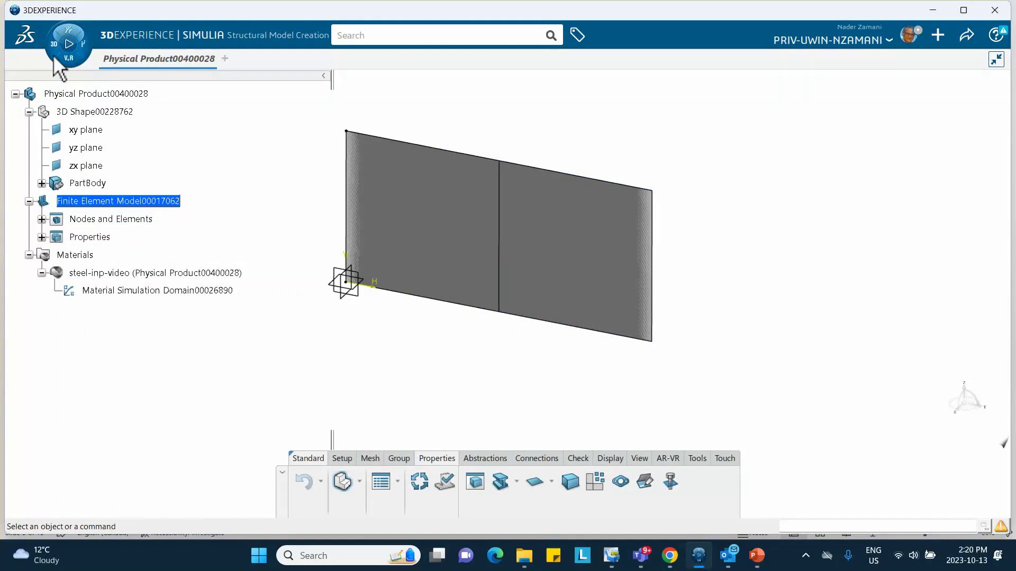
pyautogui.click(964, 36)
pyautogui.click(899, 60)
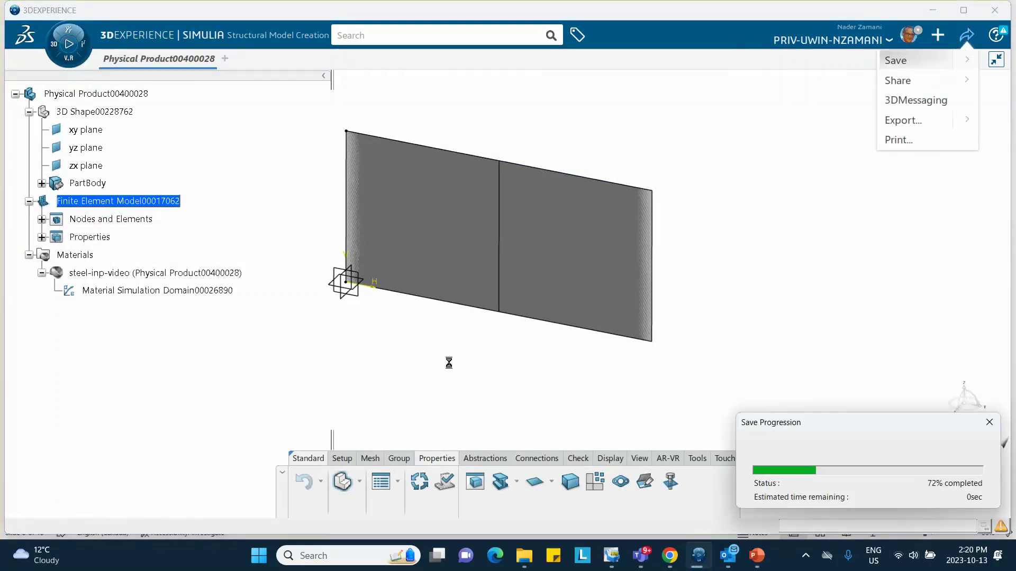
# Step: Create a structural physics simulation in Structural Scenario Creation, using the plate's existing finite element model
pyautogui.click(51, 46)
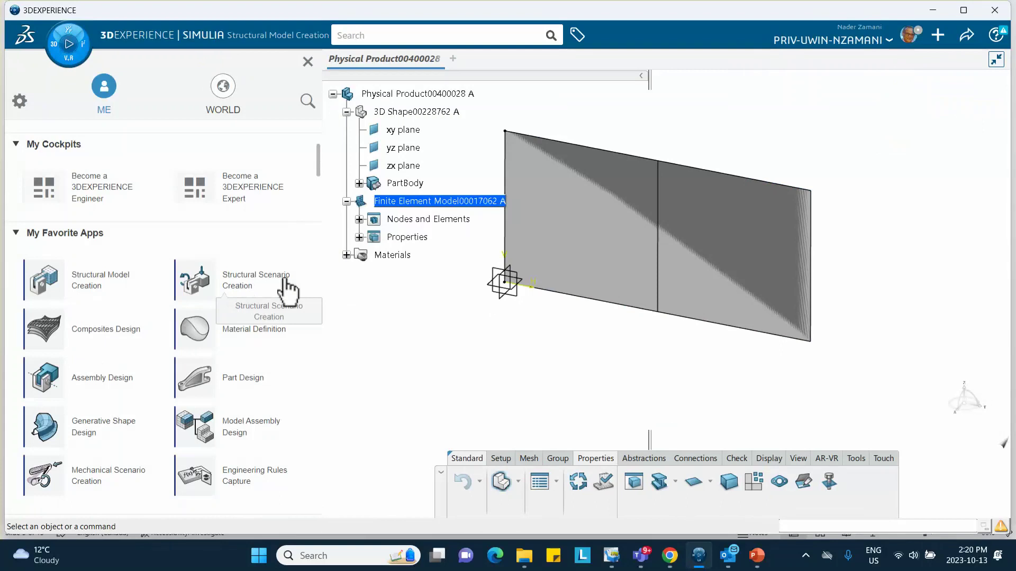
pyautogui.click(252, 292)
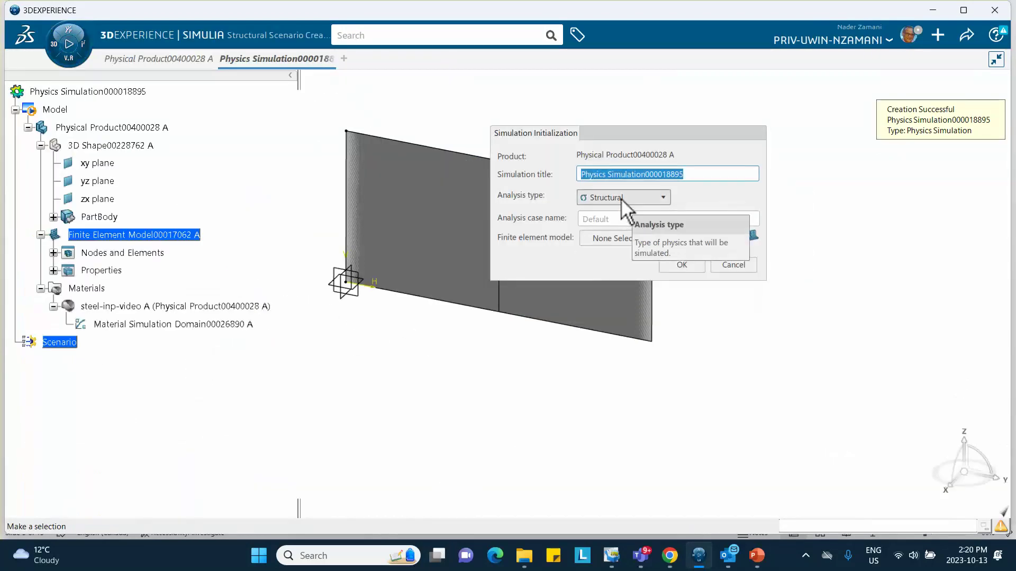
pyautogui.click(620, 239)
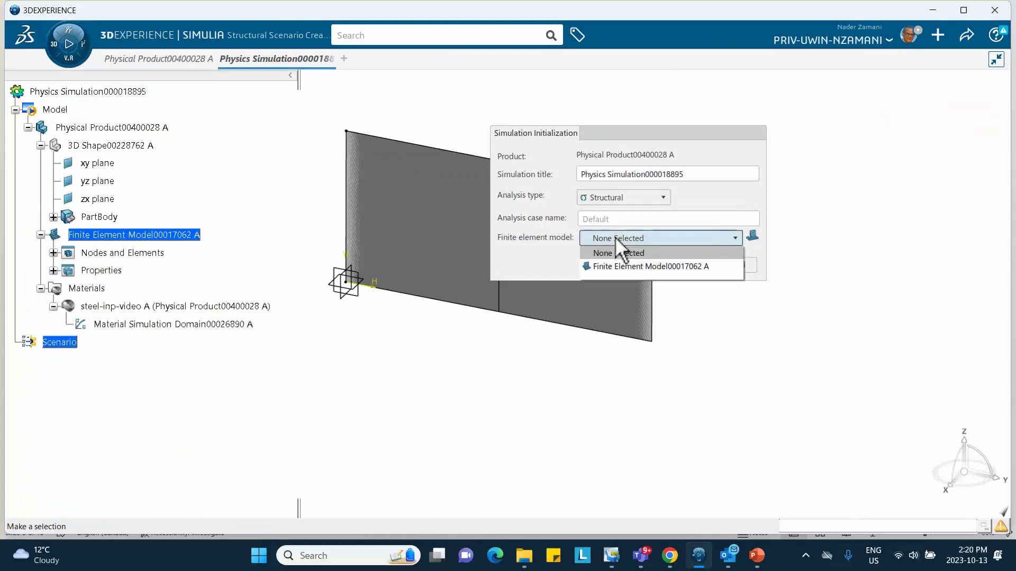
pyautogui.click(616, 267)
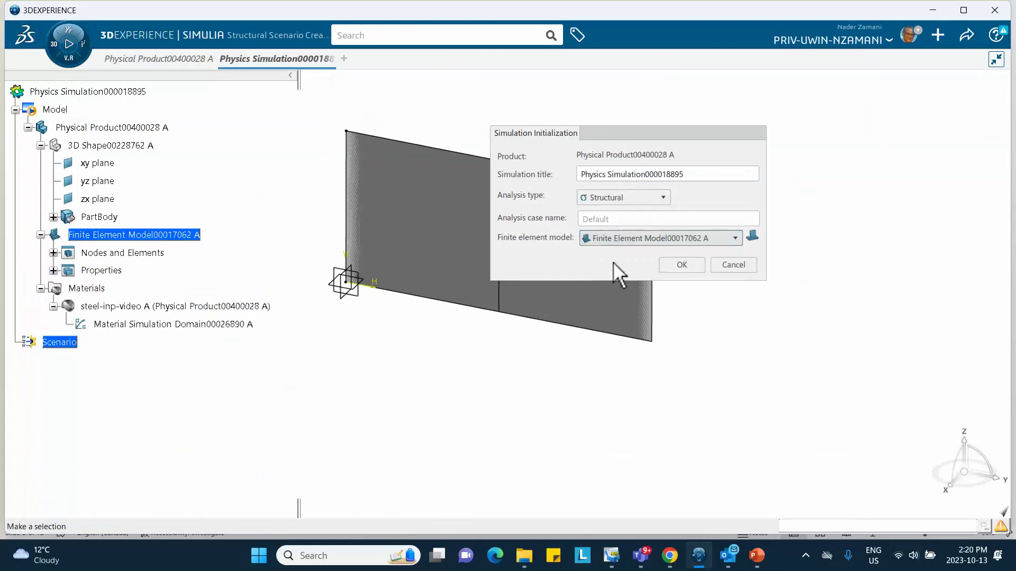
pyautogui.click(677, 265)
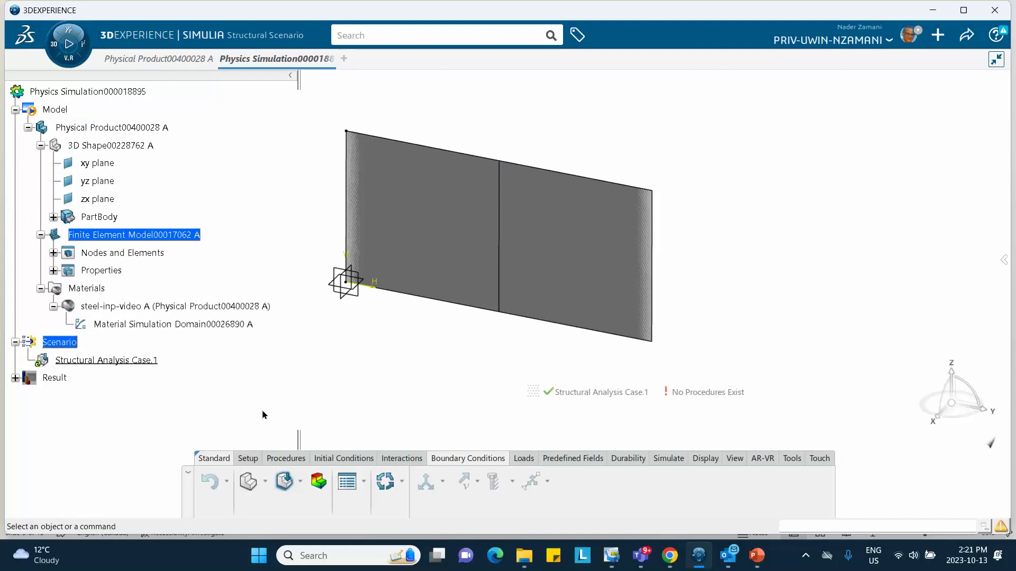
# Step: Add a static step to the analysis case with a 1 s step time and automatic time incrementation
pyautogui.click(286, 460)
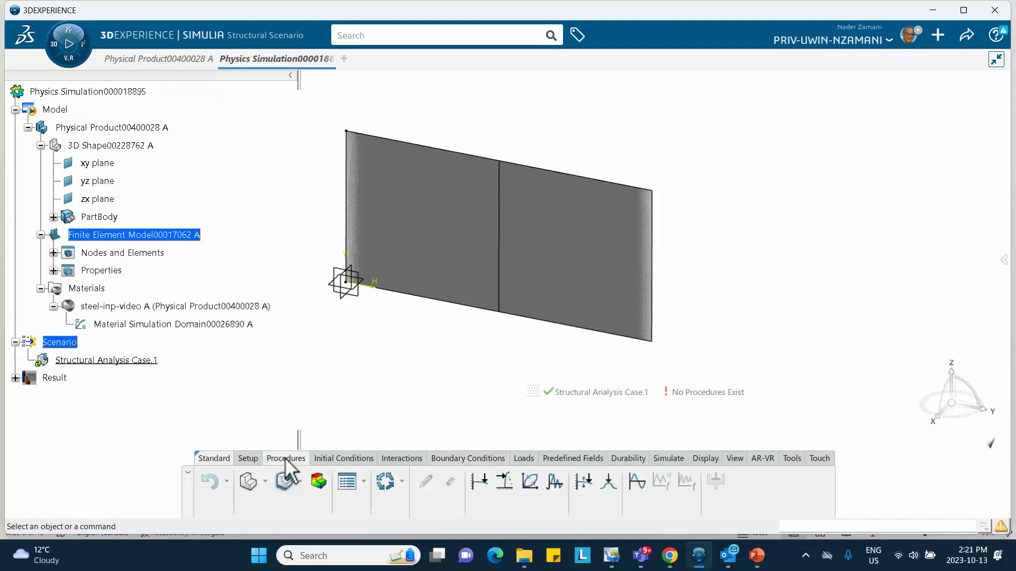
pyautogui.click(478, 483)
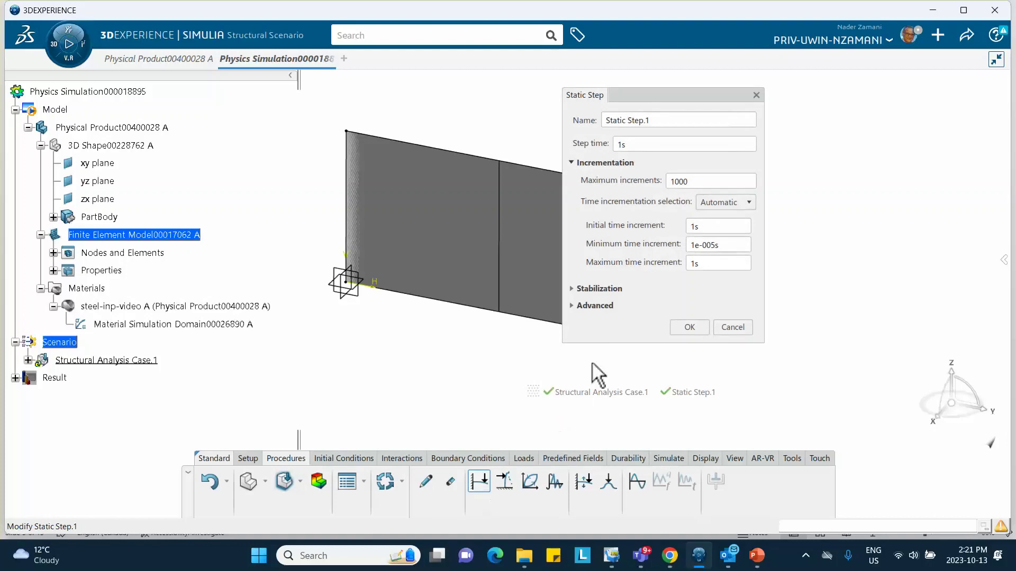
pyautogui.click(576, 307)
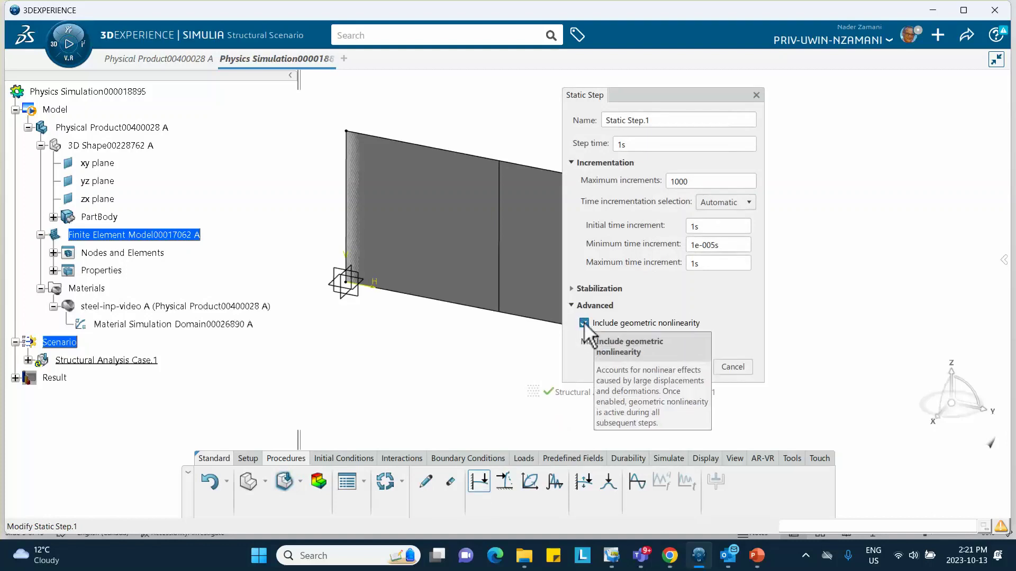
pyautogui.click(689, 367)
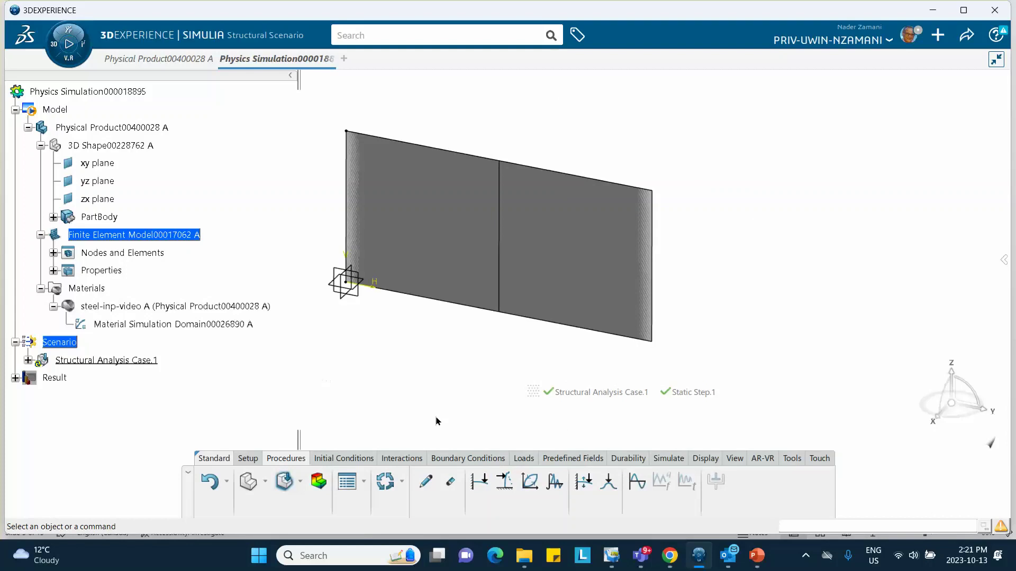
# Step: Set up a Fixed Displacement that restrains translation and rotation in X, Y and Z in the global axis system
pyautogui.click(466, 460)
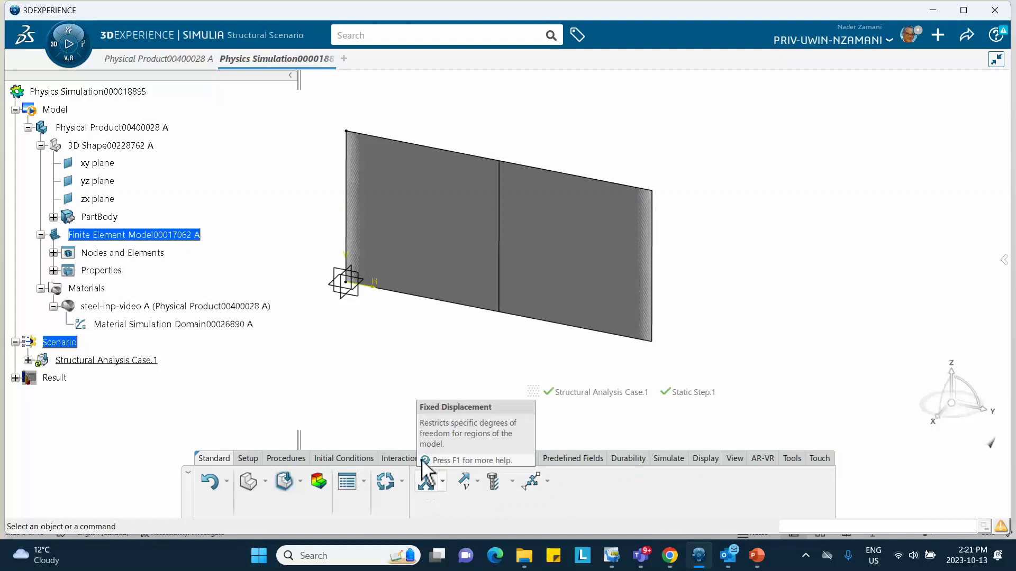
pyautogui.click(426, 482)
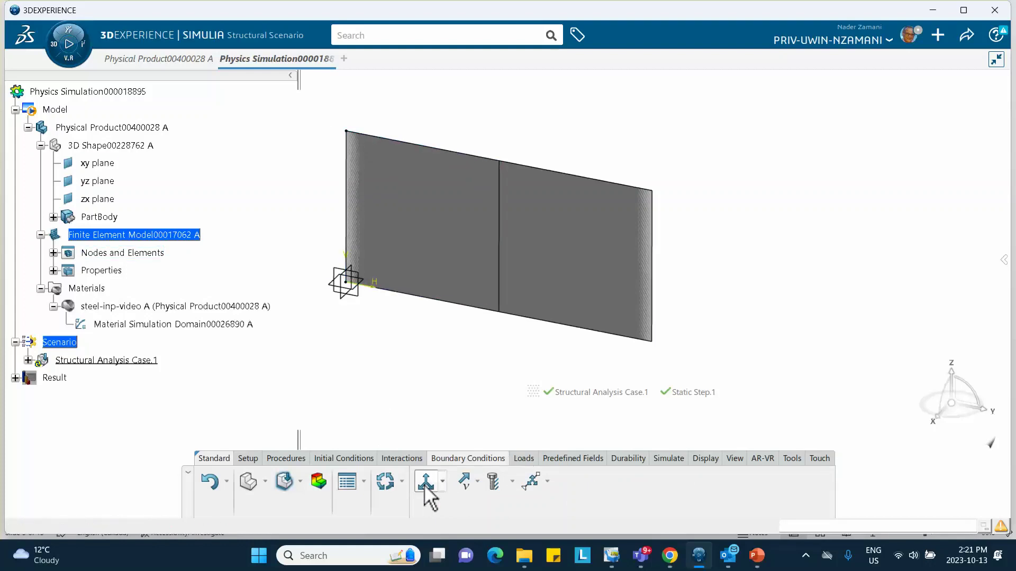
pyautogui.click(682, 168)
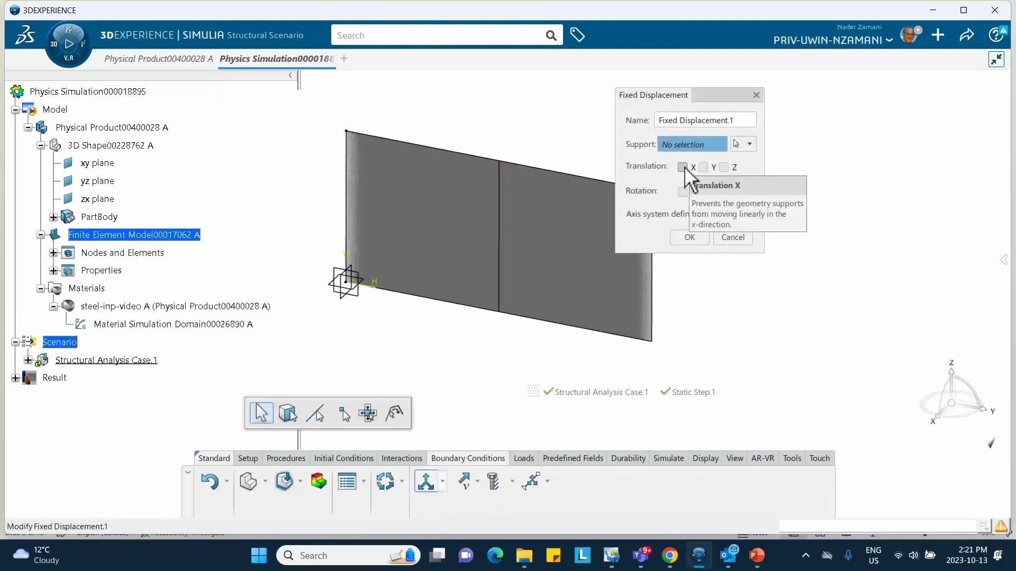
pyautogui.click(702, 167)
pyautogui.click(723, 168)
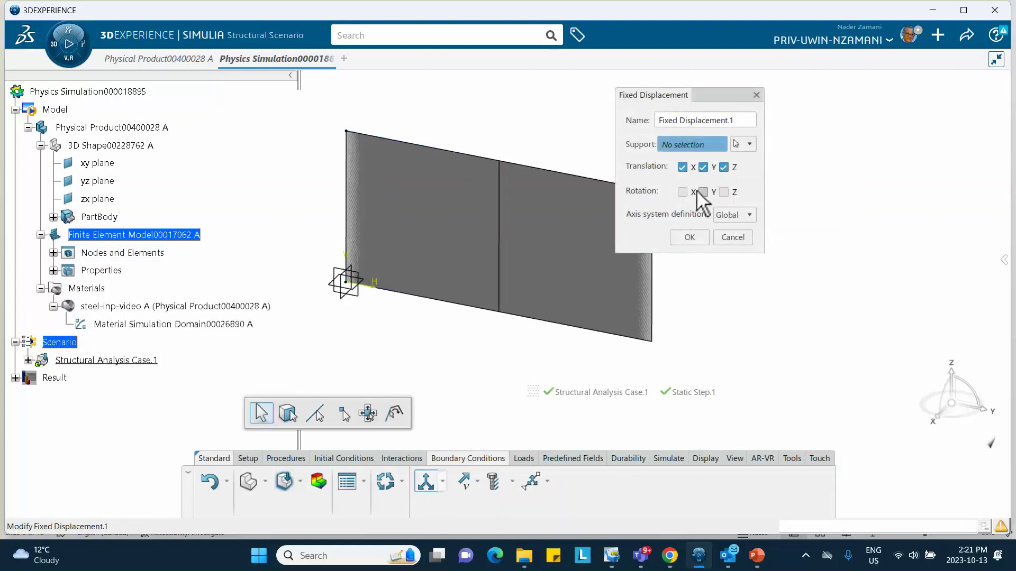
pyautogui.click(682, 192)
pyautogui.click(702, 192)
pyautogui.click(723, 192)
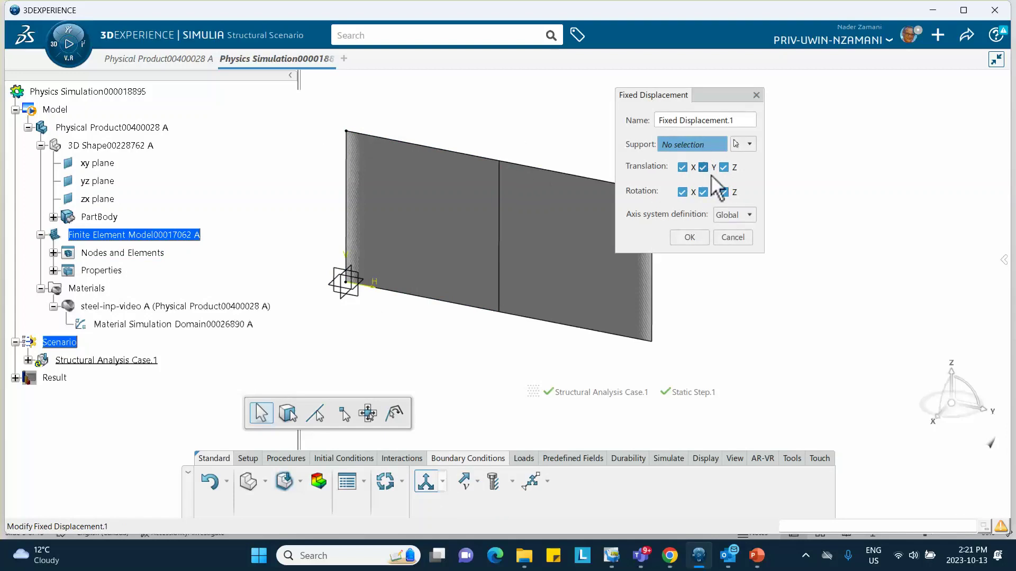
# Step: Hide the sketch overlapping the plate's vertical edge at the origin and apply the Fixed Displacement to that edge
pyautogui.rightClick(350, 186)
pyautogui.click(370, 227)
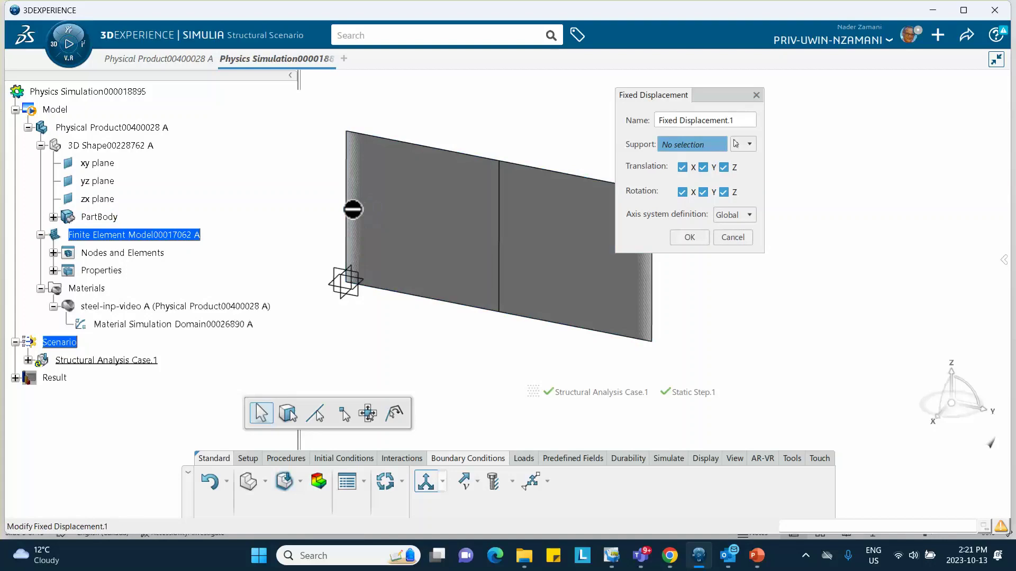
pyautogui.click(347, 207)
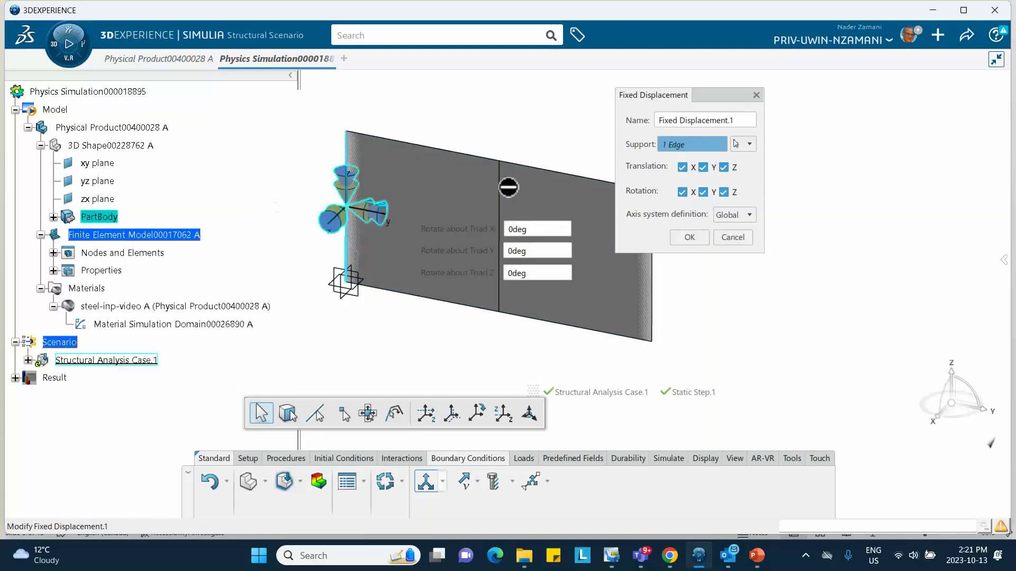
pyautogui.click(690, 238)
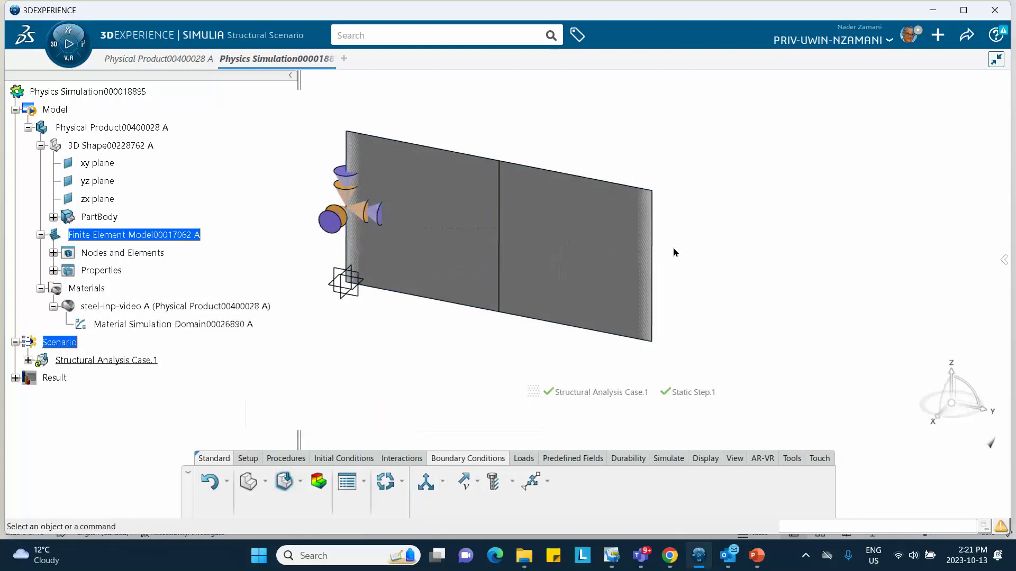
# Step: Apply a normal Shell Edge Load of -10000 N_m to the plate's vertical edge opposite the fixed edge
pyautogui.click(524, 459)
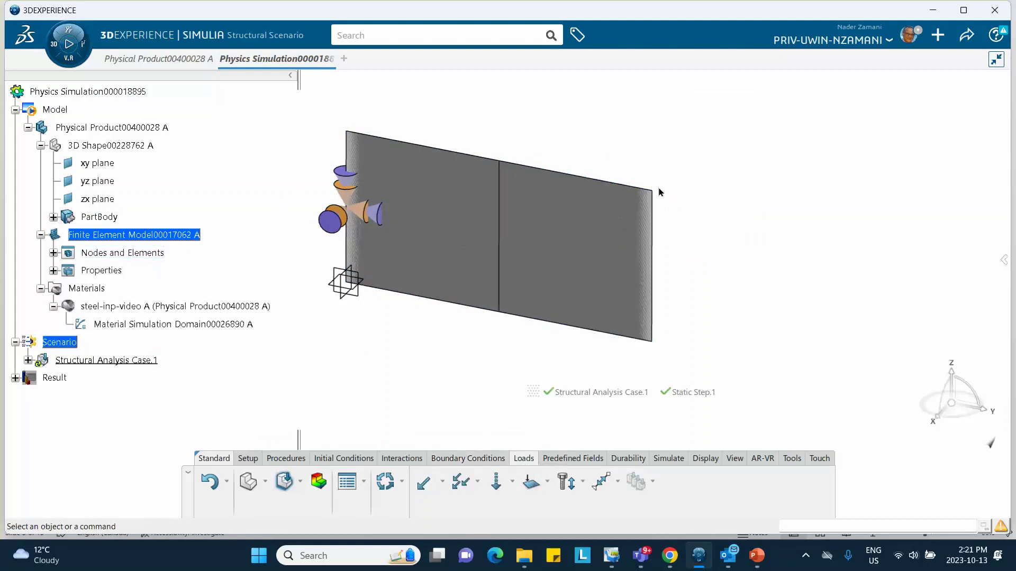
pyautogui.click(528, 482)
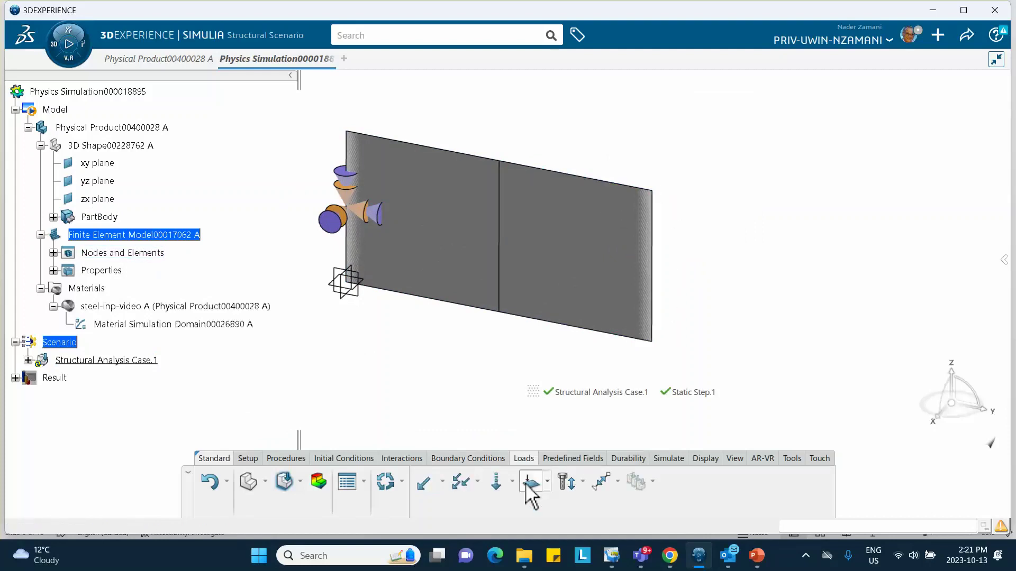
pyautogui.click(654, 322)
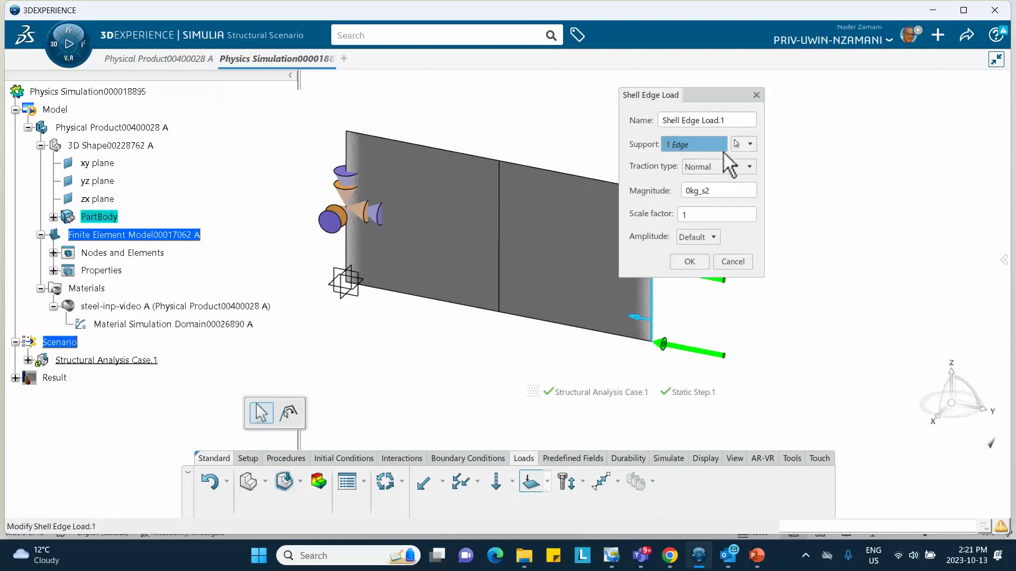
pyautogui.doubleClick(714, 190)
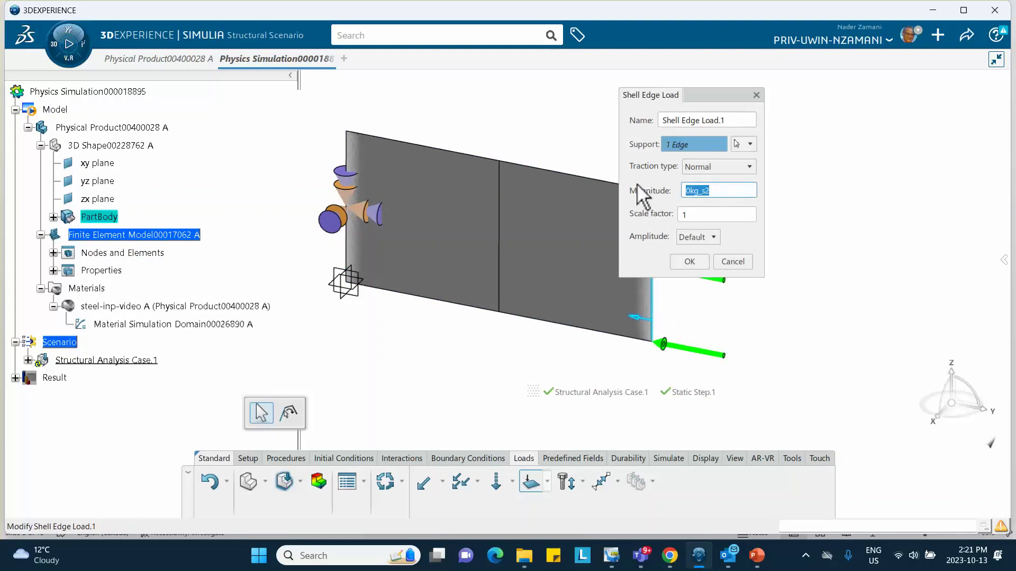
pyautogui.write('-10000N_m')
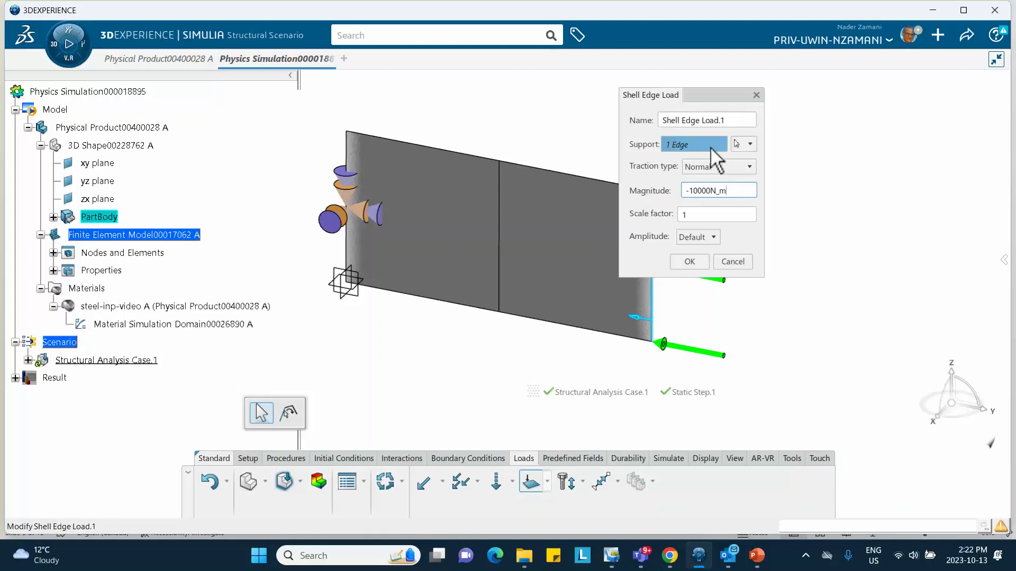
pyautogui.click(703, 214)
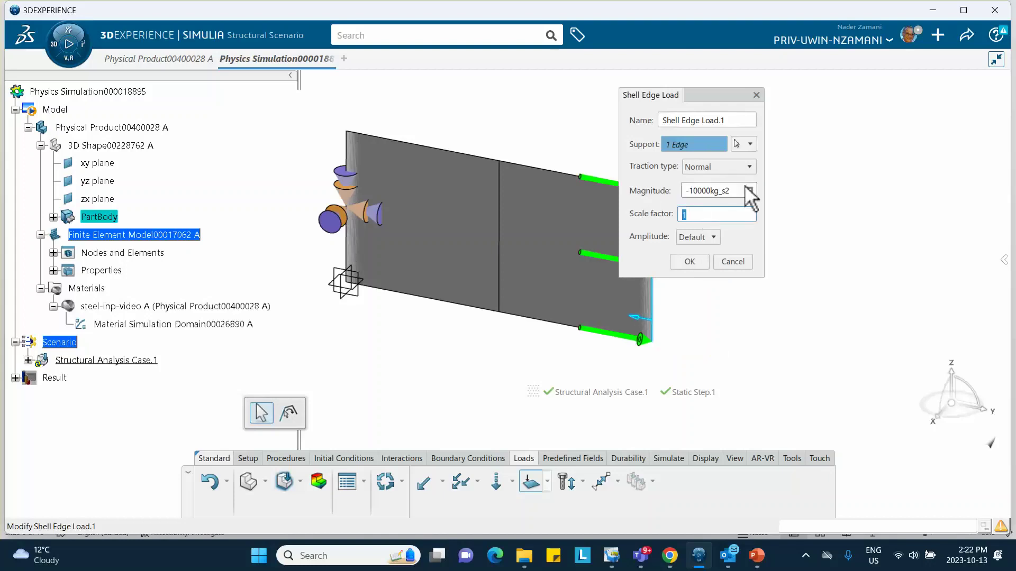
pyautogui.click(688, 262)
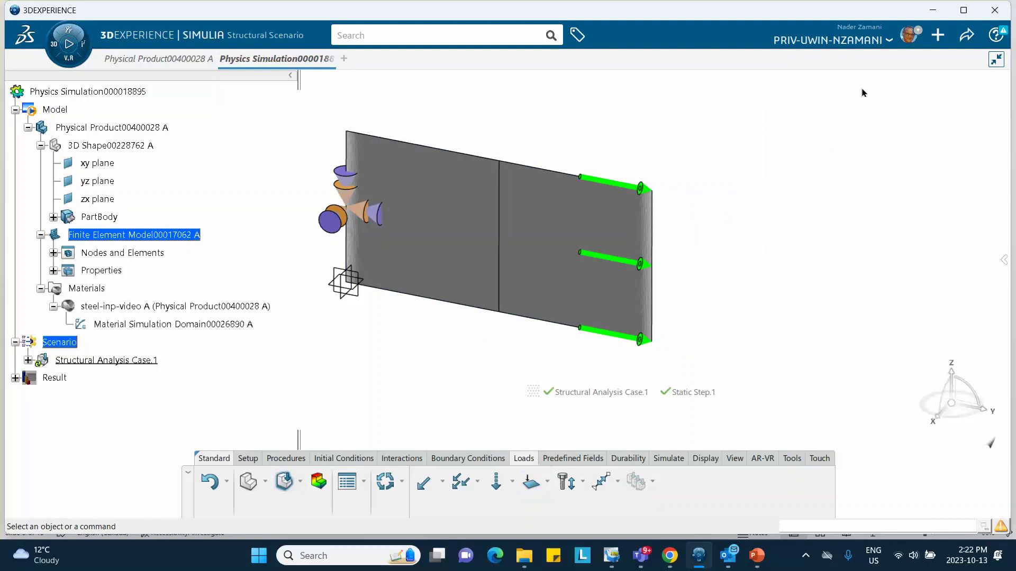
# Step: Save the physics simulation and run the model and scenario checks
pyautogui.click(964, 38)
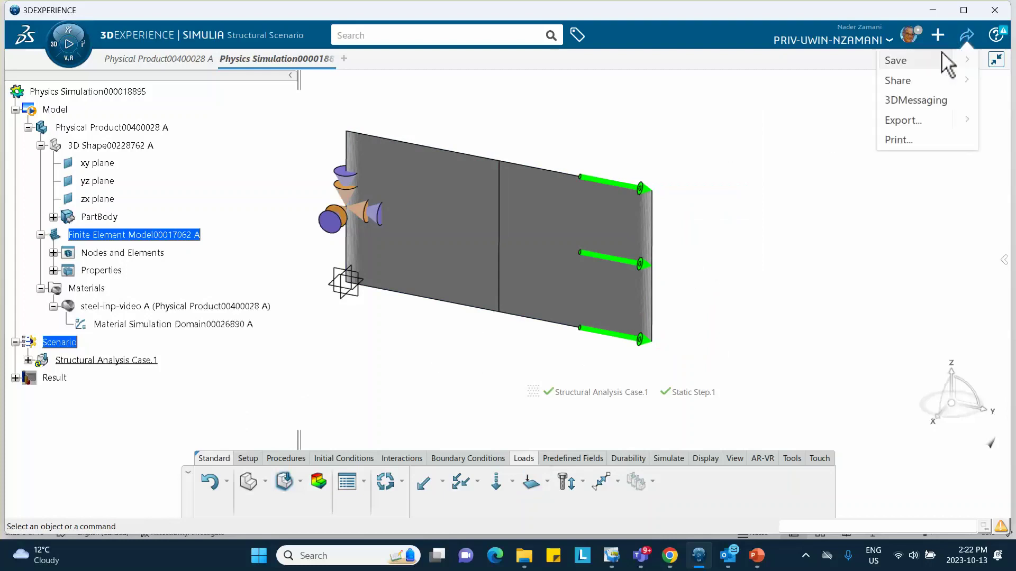
pyautogui.click(913, 63)
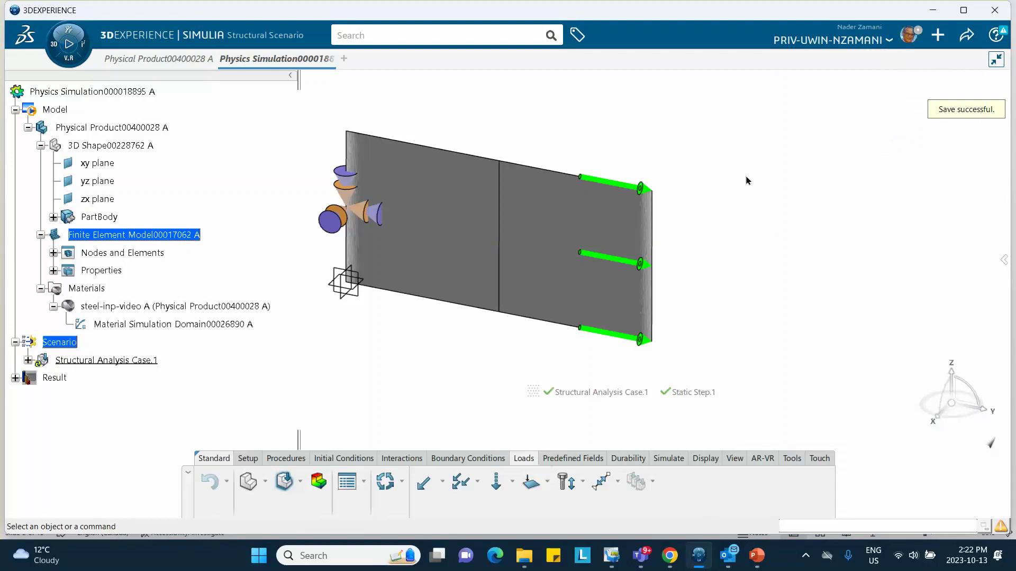
pyautogui.click(667, 456)
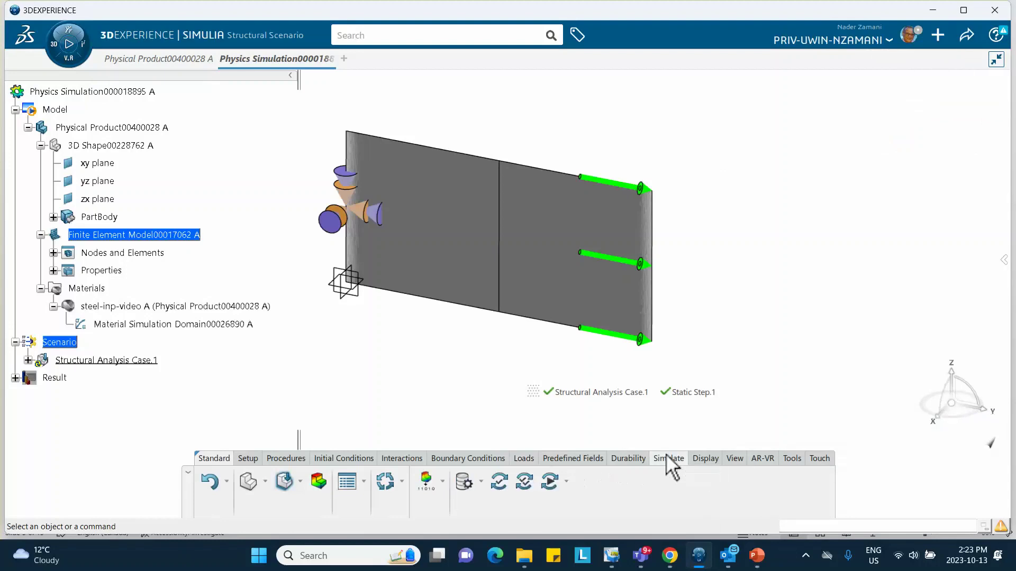
pyautogui.click(498, 483)
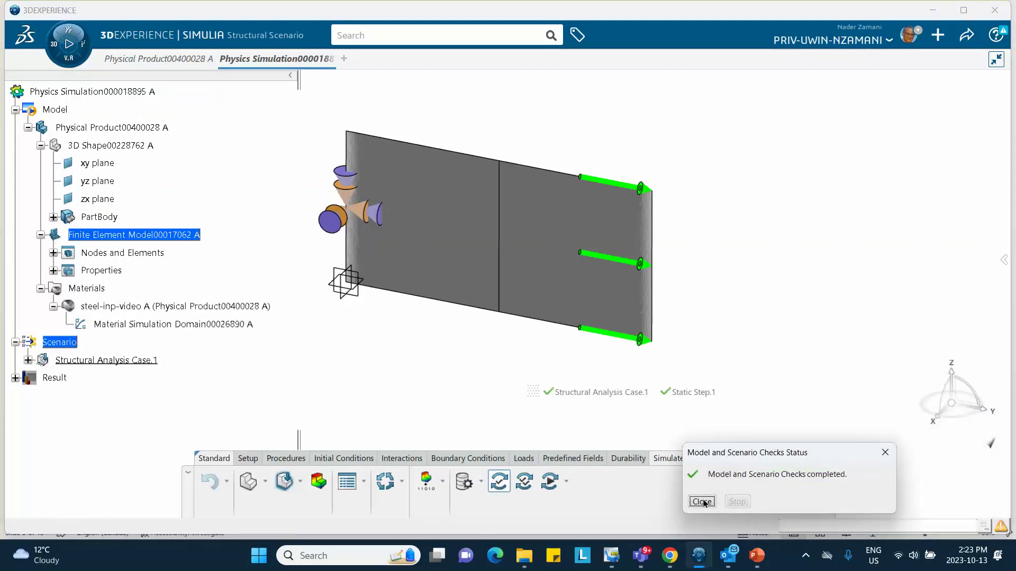
pyautogui.click(702, 501)
# Step: Run the simulation checks on Structural Analysis Case.1 locally in interactive mode with 4 cores, overwriting previous results
pyautogui.click(525, 482)
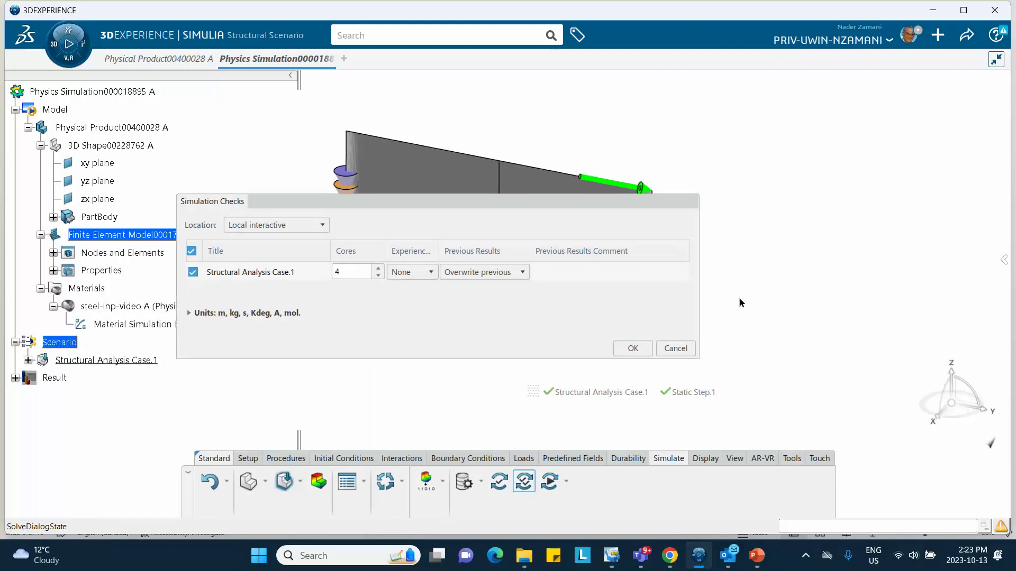
pyautogui.click(633, 350)
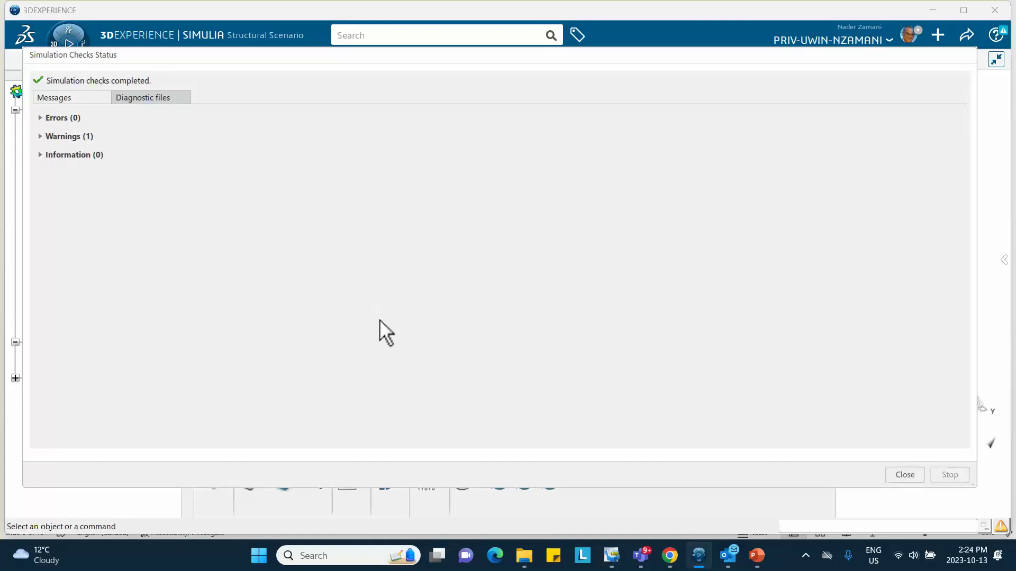
pyautogui.click(904, 474)
# Step: Run the structural simulation and dismiss its status report once the analysis case has completed
pyautogui.click(549, 481)
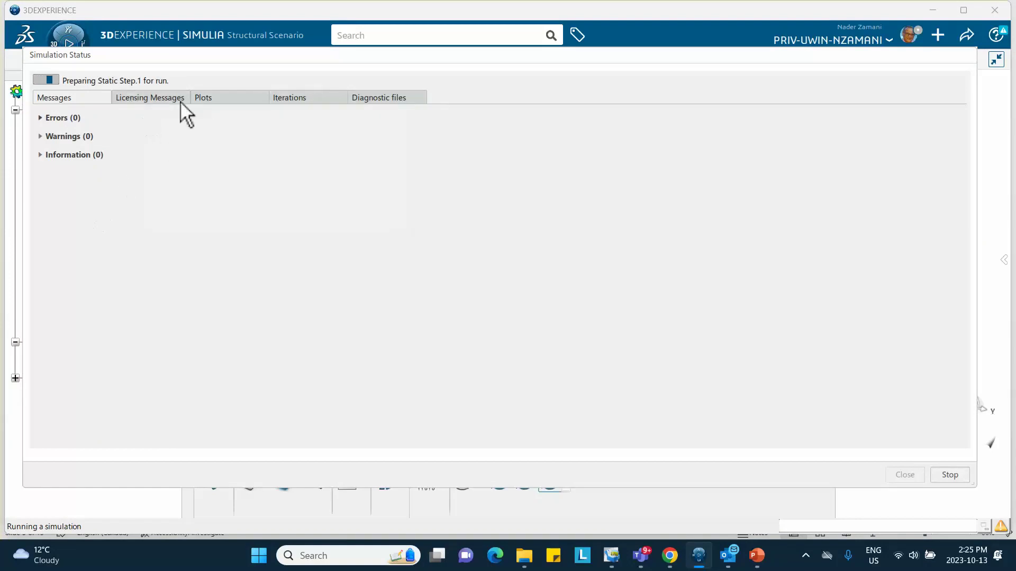
pyautogui.moveTo(202, 100)
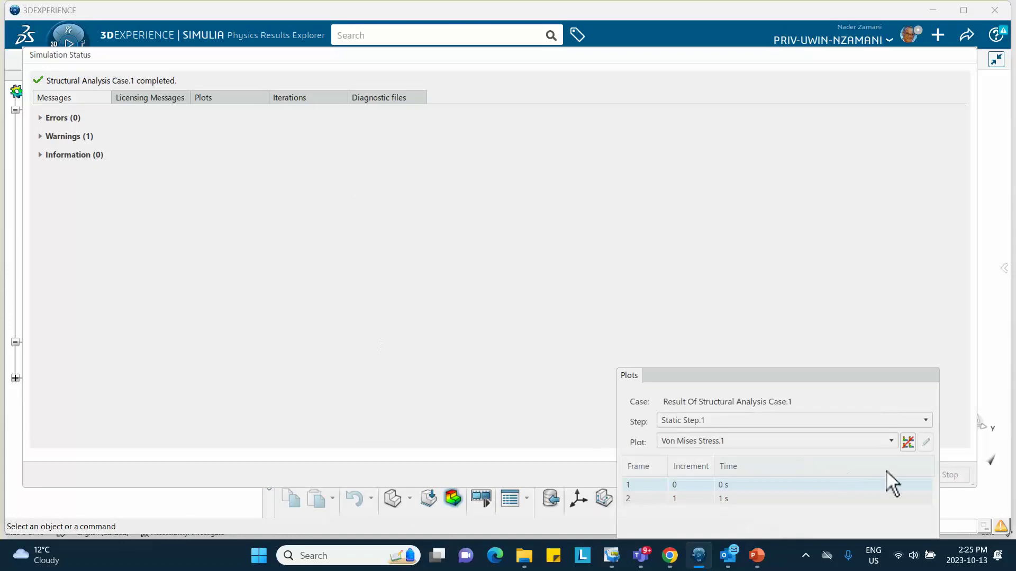
pyautogui.moveTo(773, 387); pyautogui.dragTo(771, 166)
pyautogui.click(903, 474)
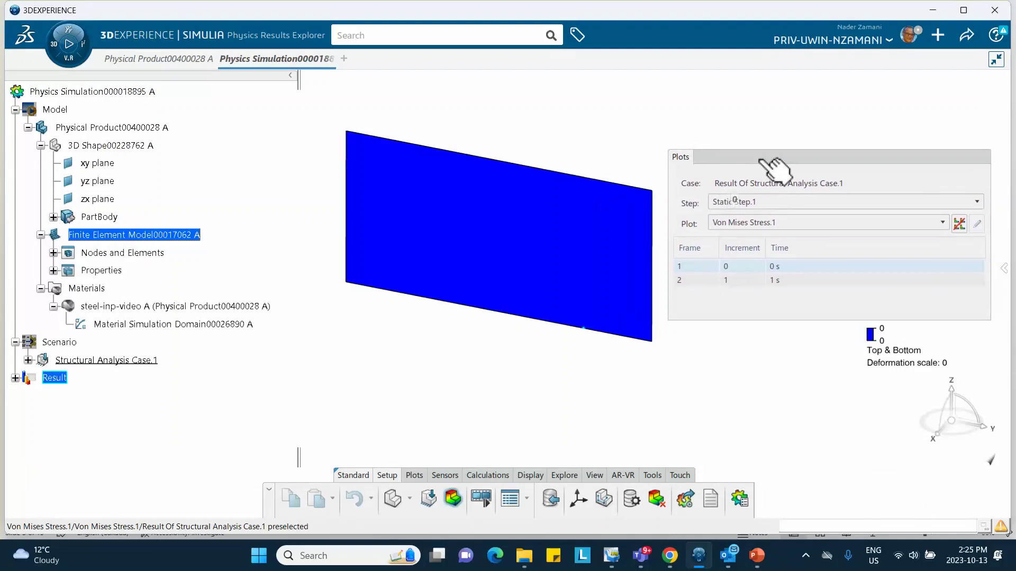
# Step: Display the Von Mises stress plot for increment 1 at 1 s, with the plots window clear of the plate
pyautogui.moveTo(643, 139); pyautogui.dragTo(581, 157, button='middle')
pyautogui.moveTo(494, 214)
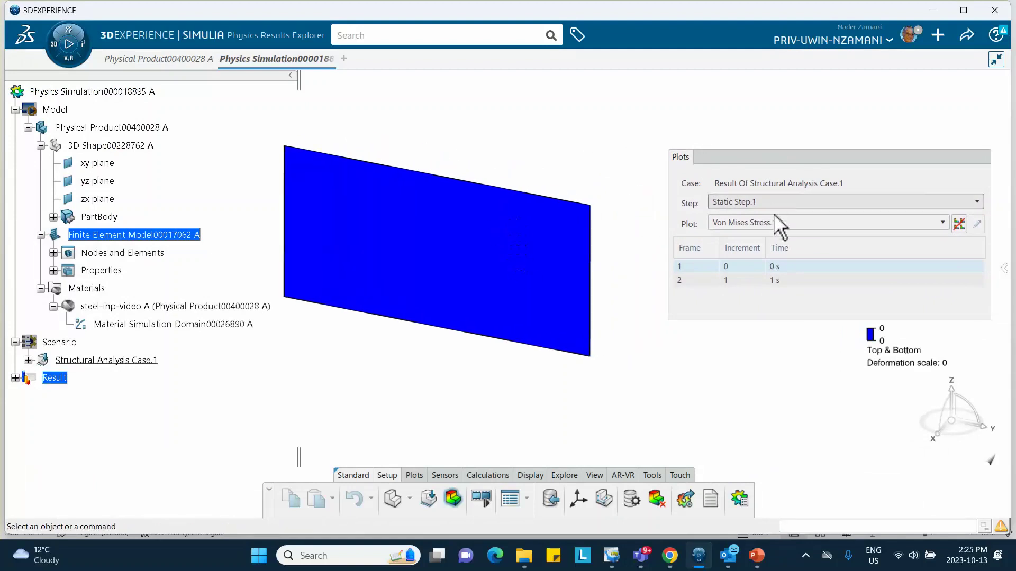
pyautogui.click(745, 281)
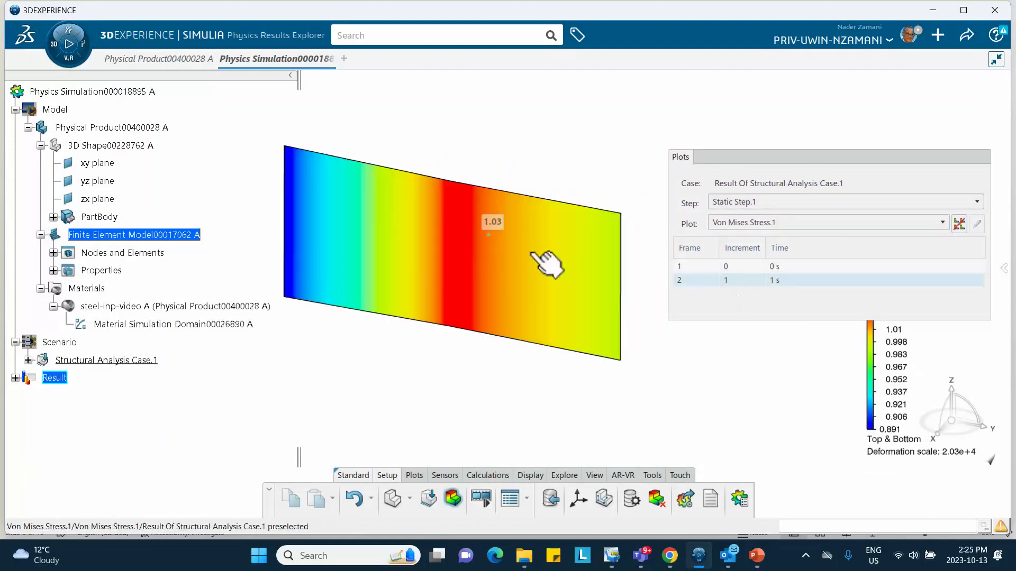
pyautogui.moveTo(773, 154); pyautogui.dragTo(590, 120)
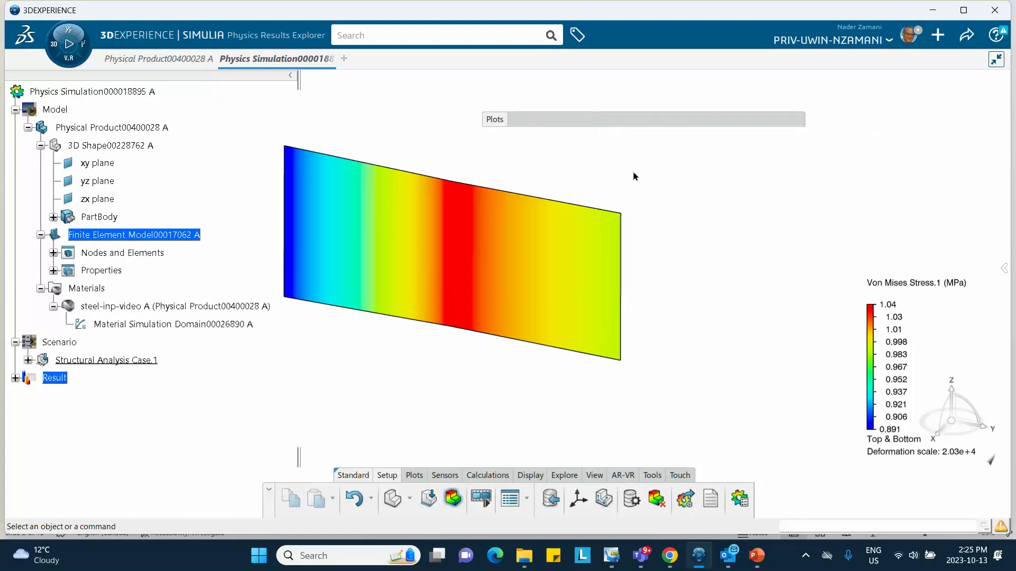
pyautogui.moveTo(476, 186); pyautogui.dragTo(502, 175, button='middle')
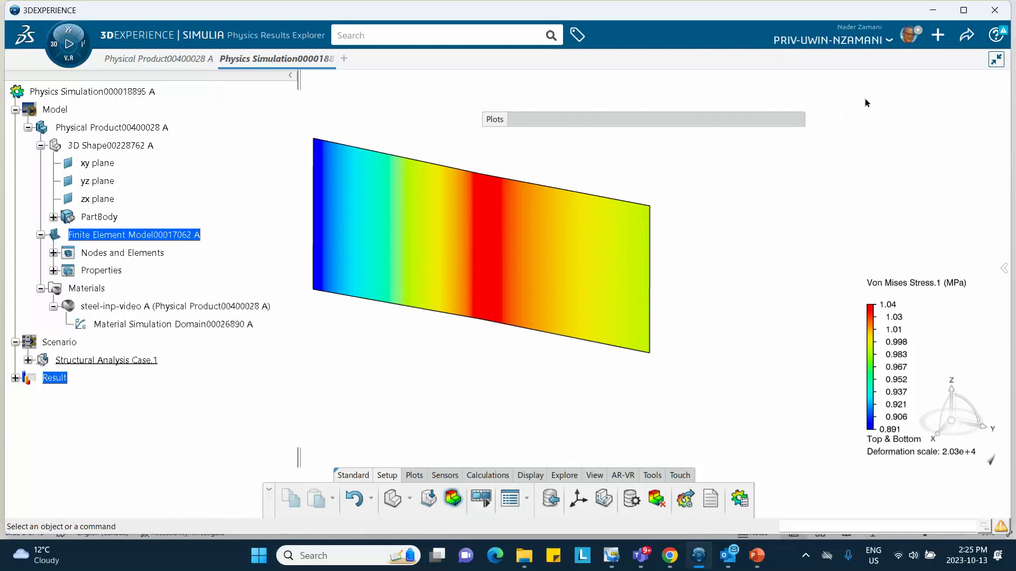
# Step: Try to export the physics simulation
pyautogui.click(963, 37)
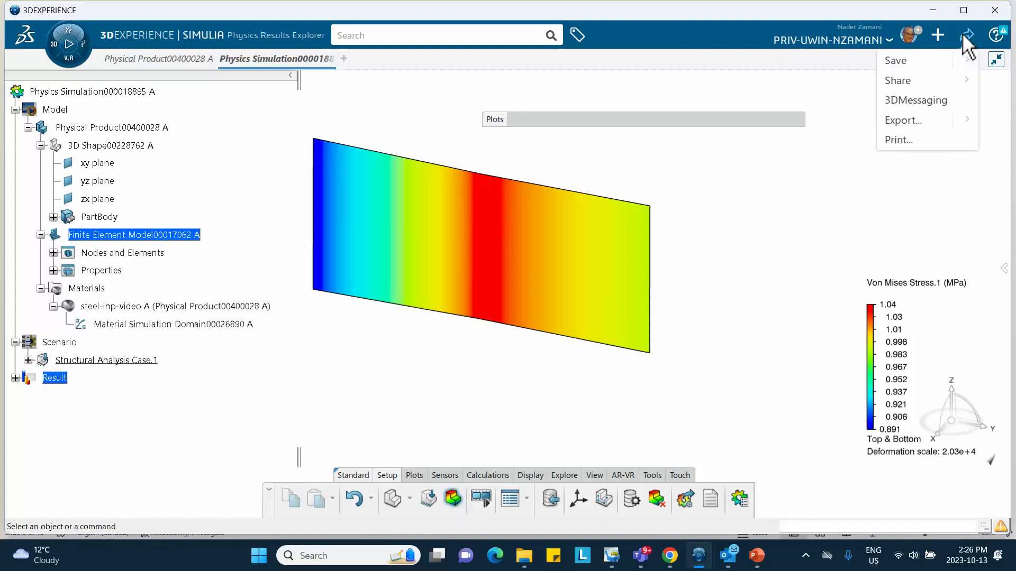
pyautogui.click(923, 120)
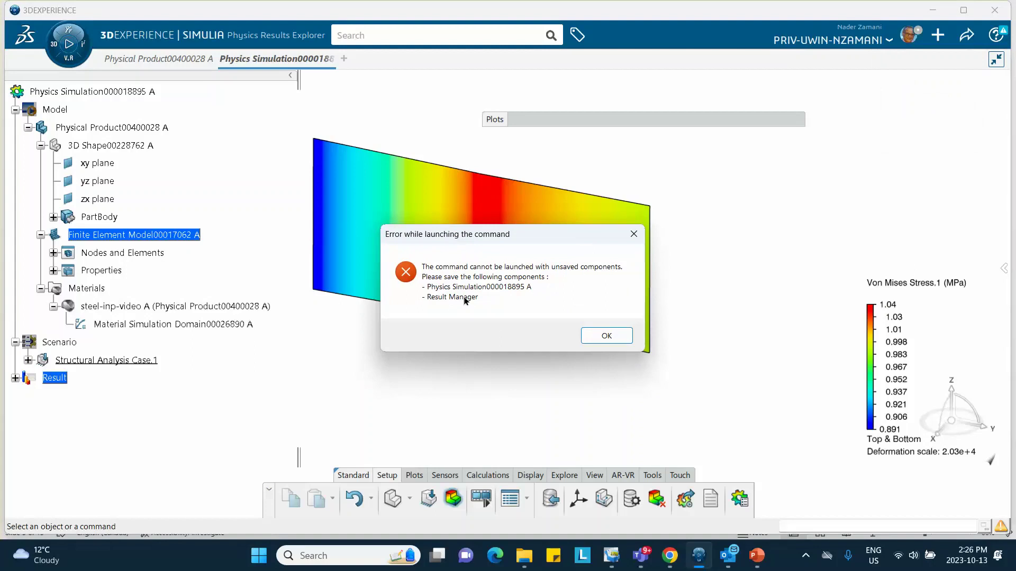
pyautogui.click(606, 336)
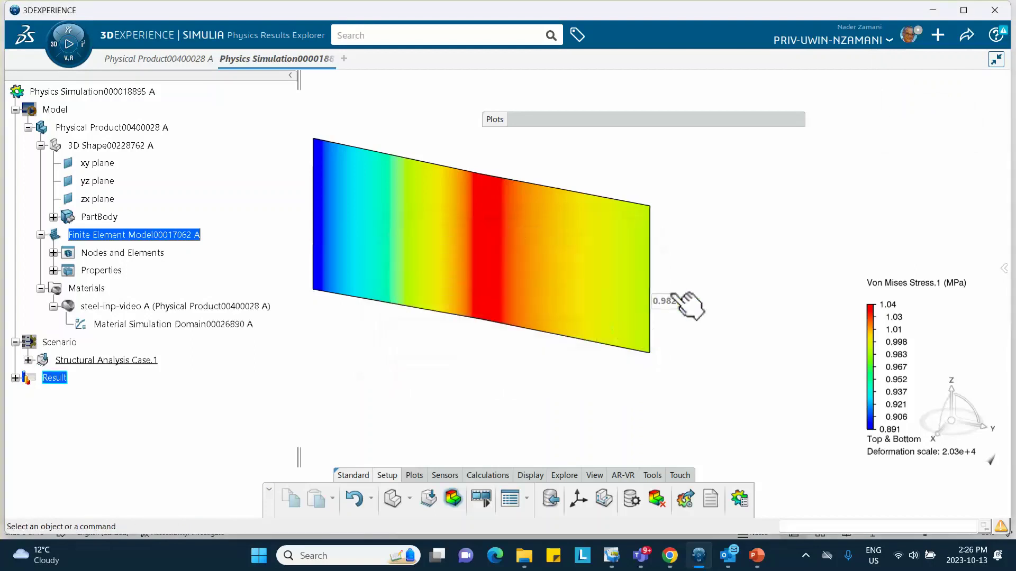
# Step: Save the physics simulation together with its computed results
pyautogui.click(964, 37)
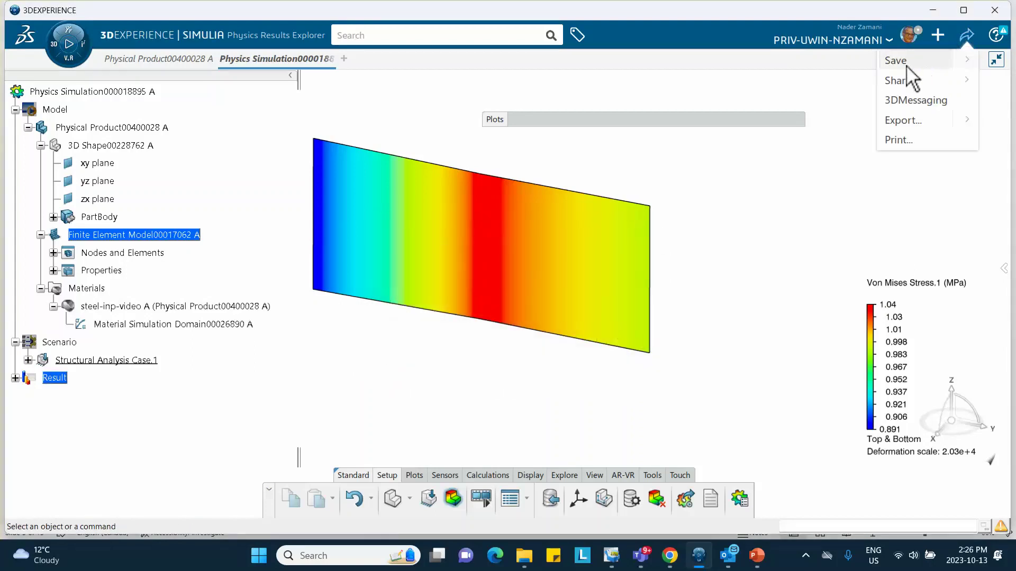
pyautogui.click(899, 60)
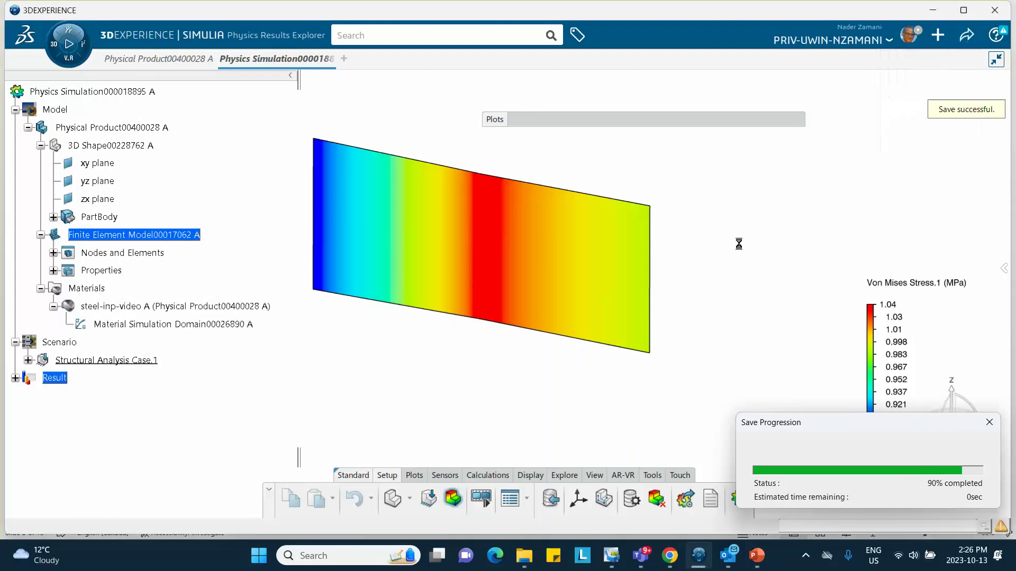
pyautogui.click(967, 34)
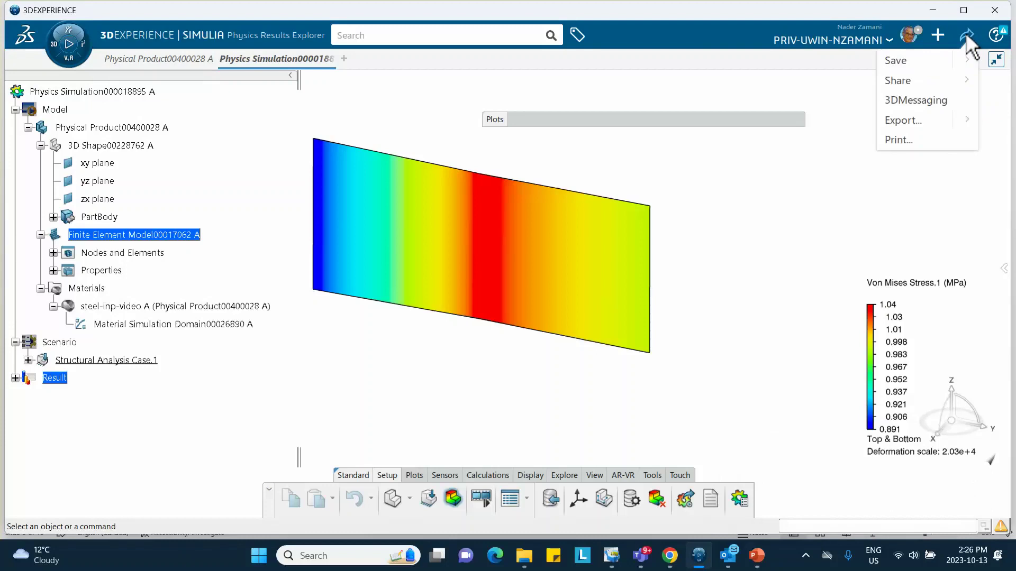
pyautogui.click(908, 120)
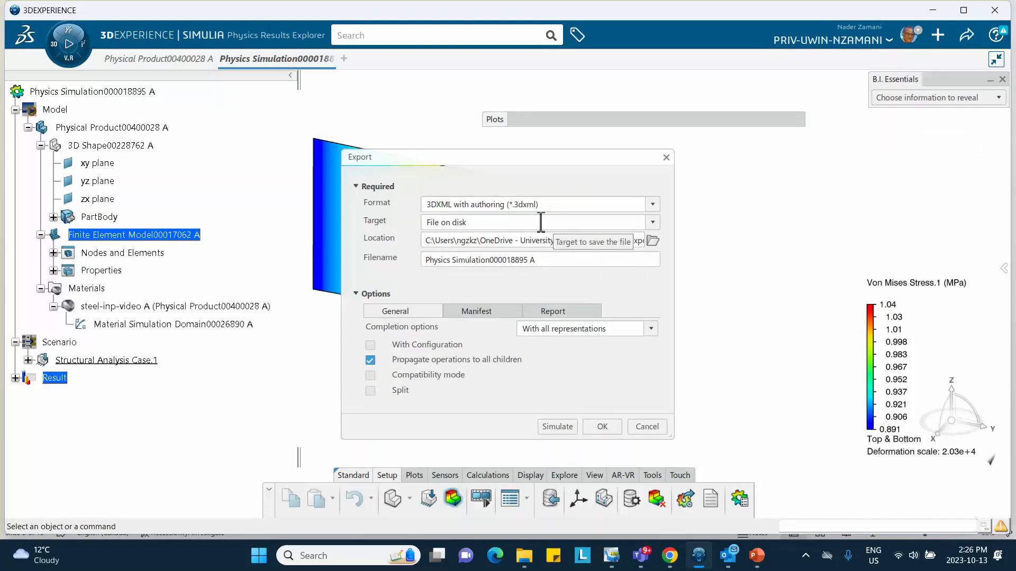
pyautogui.click(645, 426)
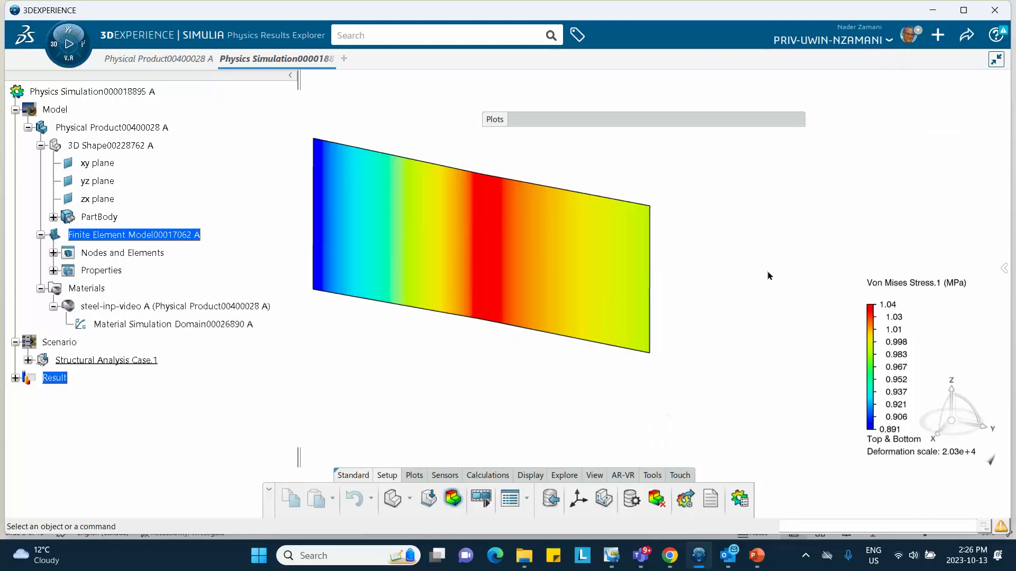
# Step: Export the simulation as the Abaqus input file "complete inp file" in the Desktop folder Creating inp file, and dismiss the export report
pyautogui.click(966, 36)
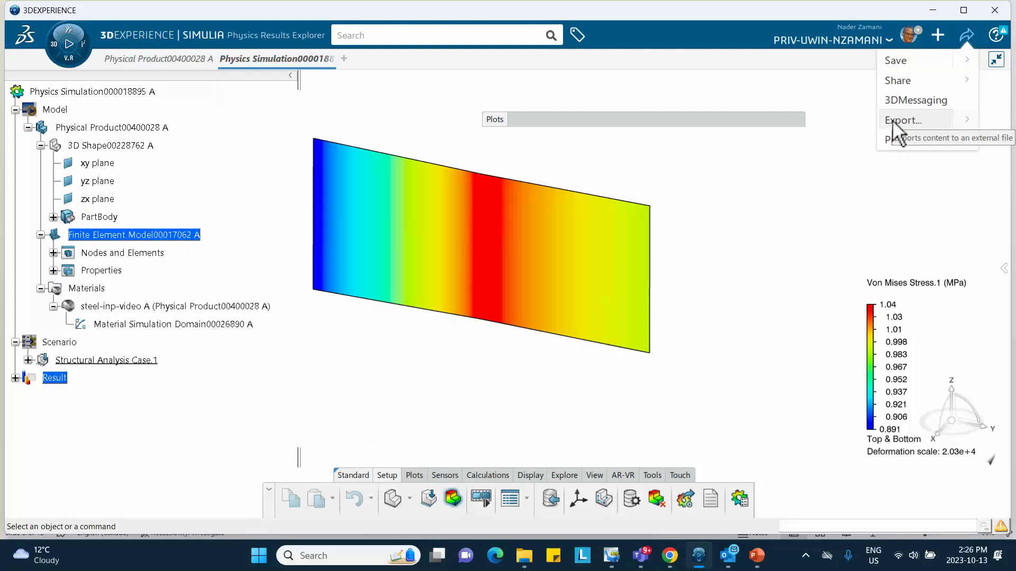
pyautogui.click(963, 120)
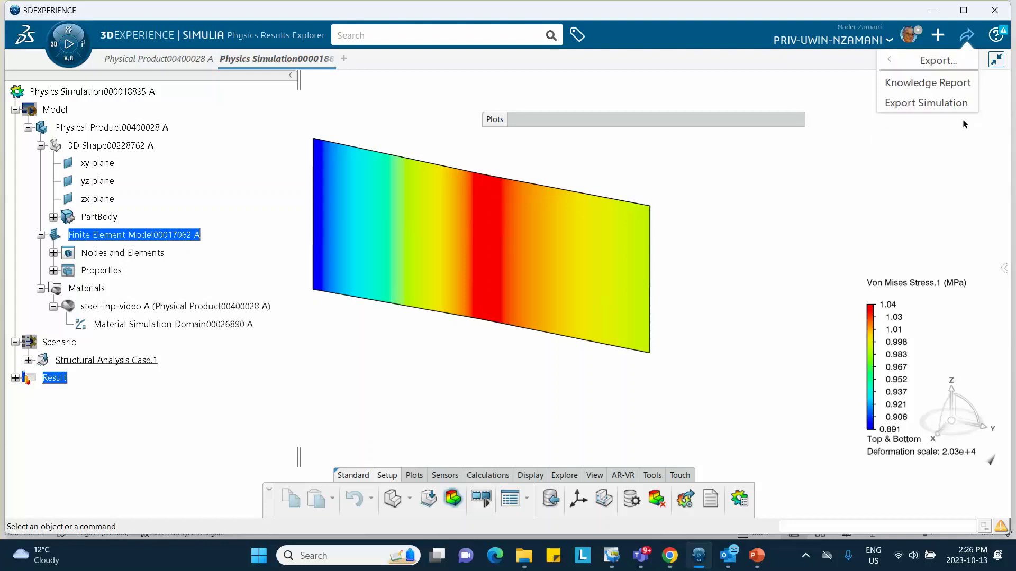
pyautogui.click(912, 104)
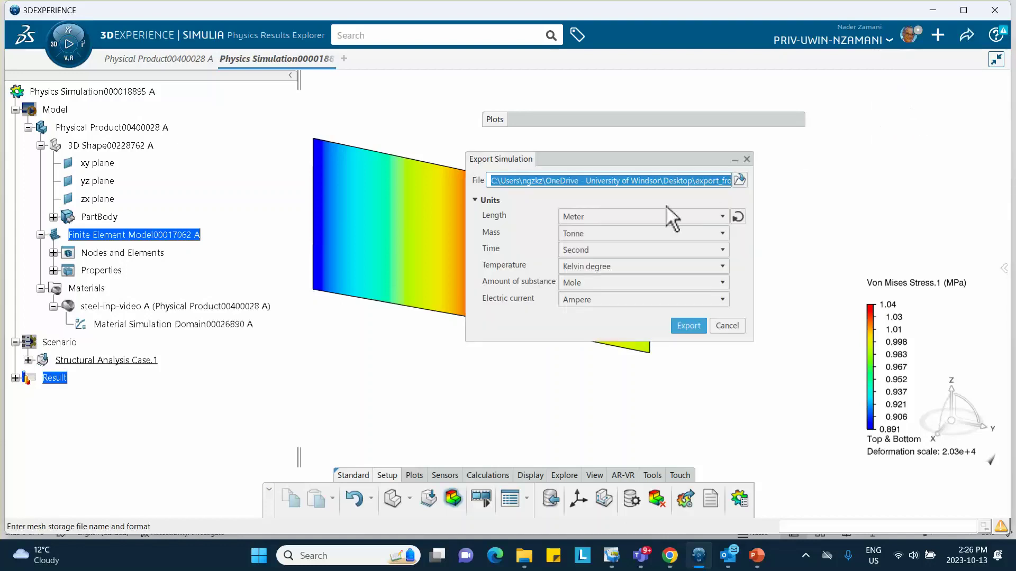
pyautogui.moveTo(617, 155); pyautogui.dragTo(580, 147)
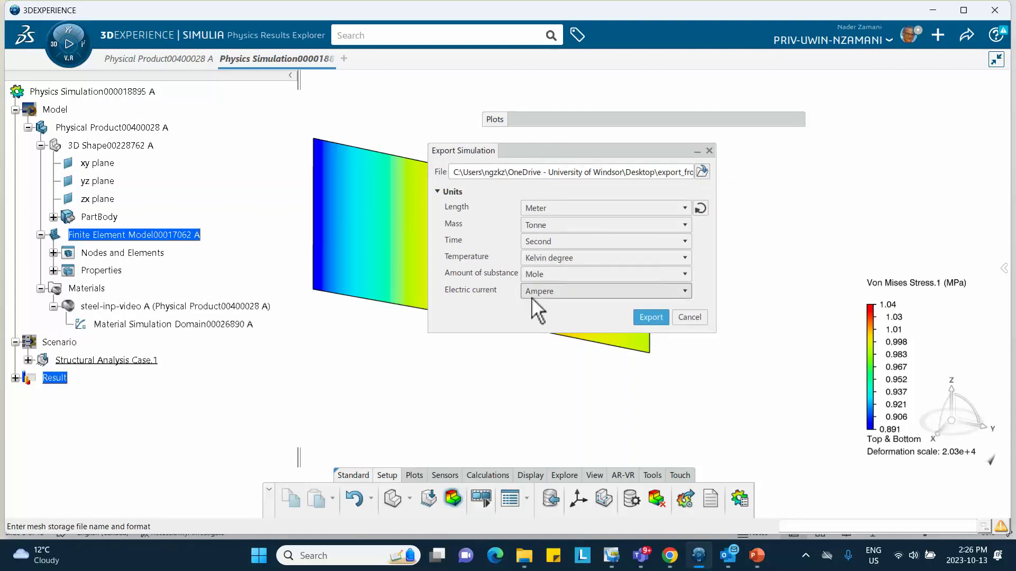
pyautogui.click(702, 171)
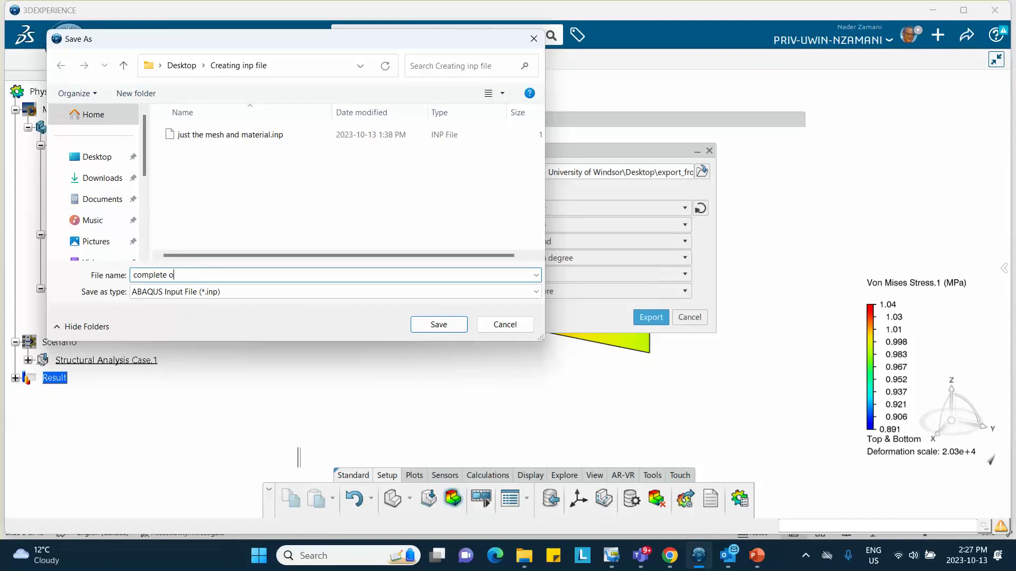
pyautogui.write('inp file')
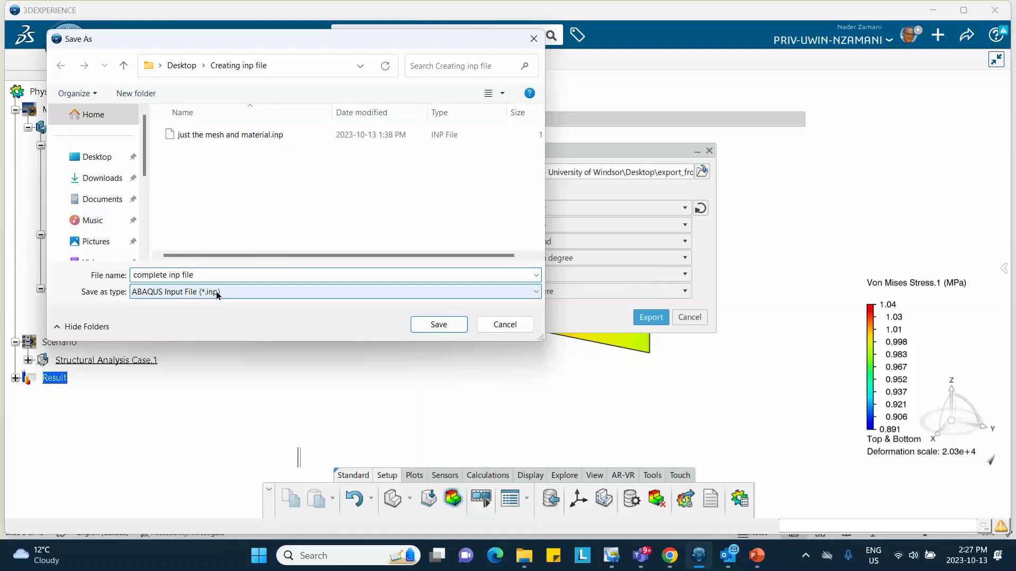
pyautogui.click(438, 325)
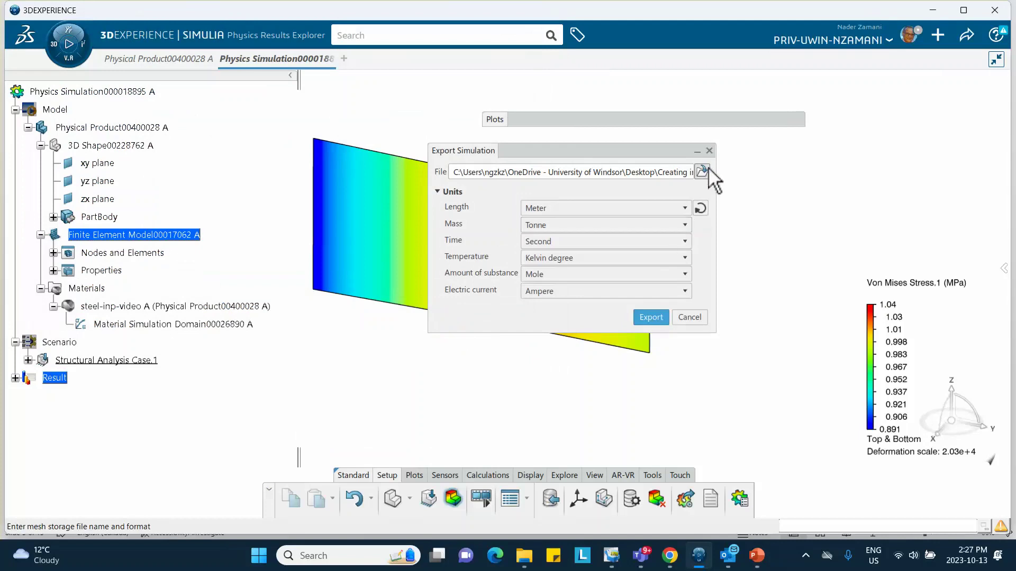
pyautogui.click(653, 318)
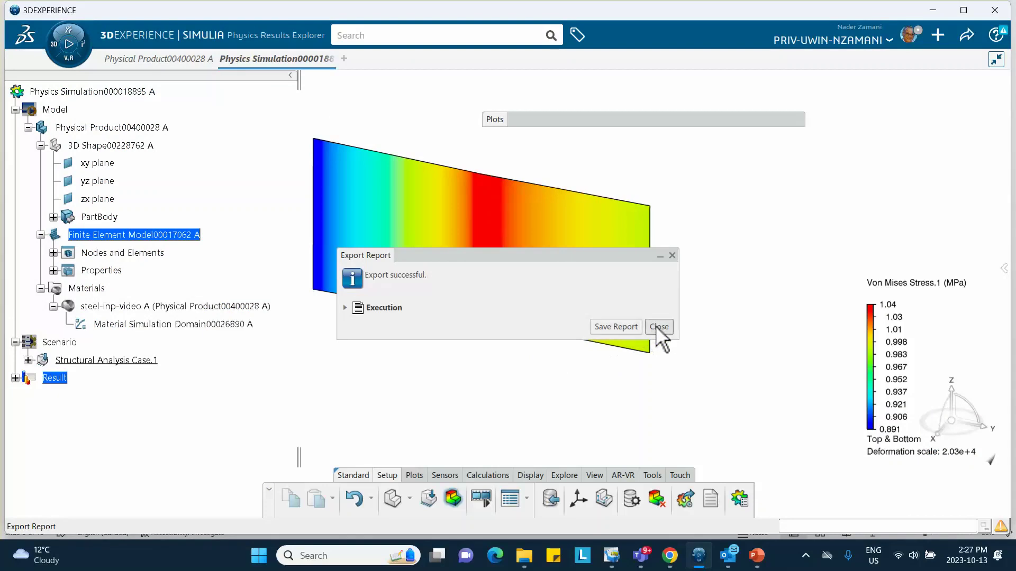
pyautogui.click(657, 328)
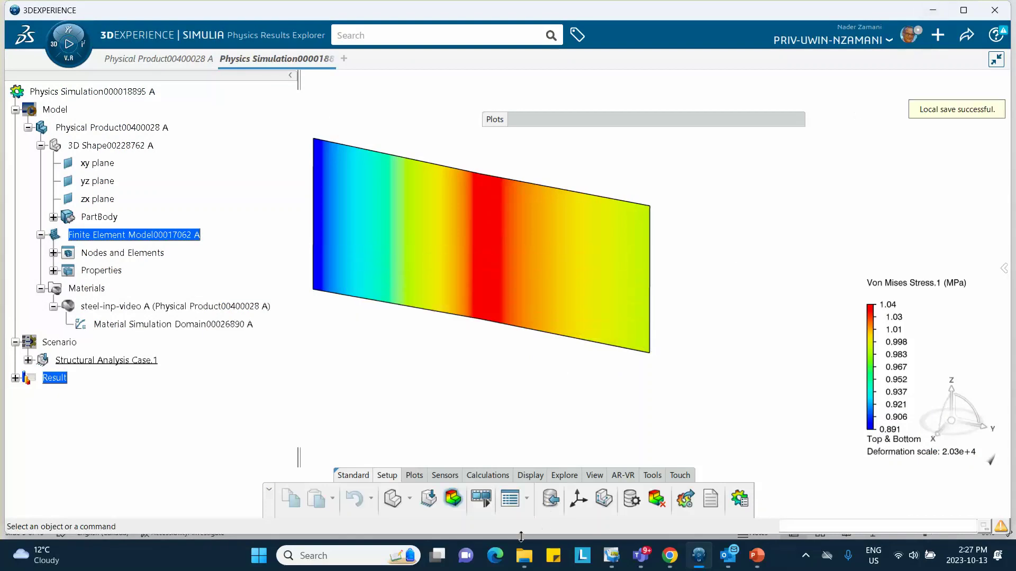
# Step: Open complete inp file.inp in Notepad, examine its shell section data and loads, and close the file and its folder
pyautogui.click(523, 556)
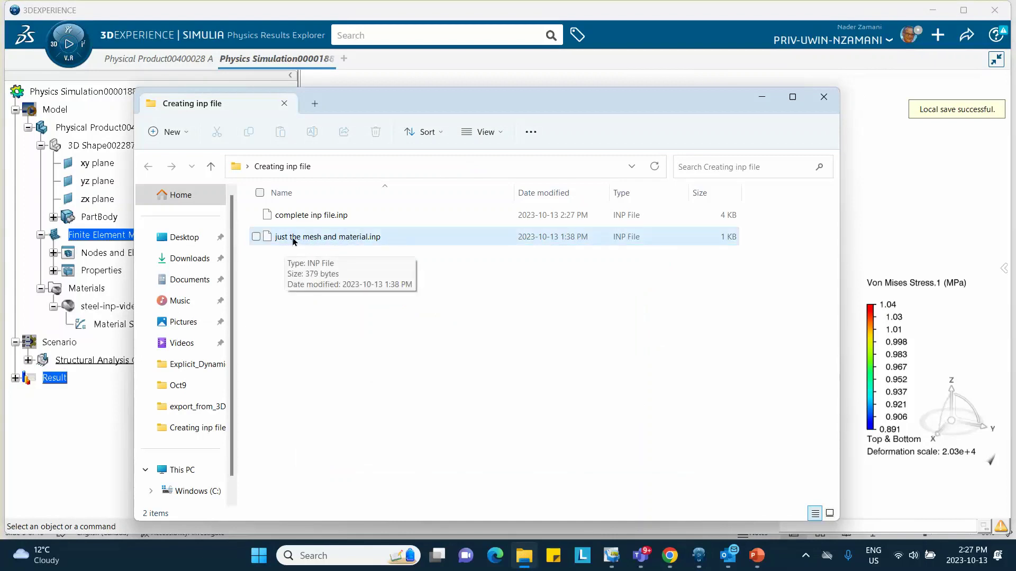
pyautogui.rightClick(319, 215)
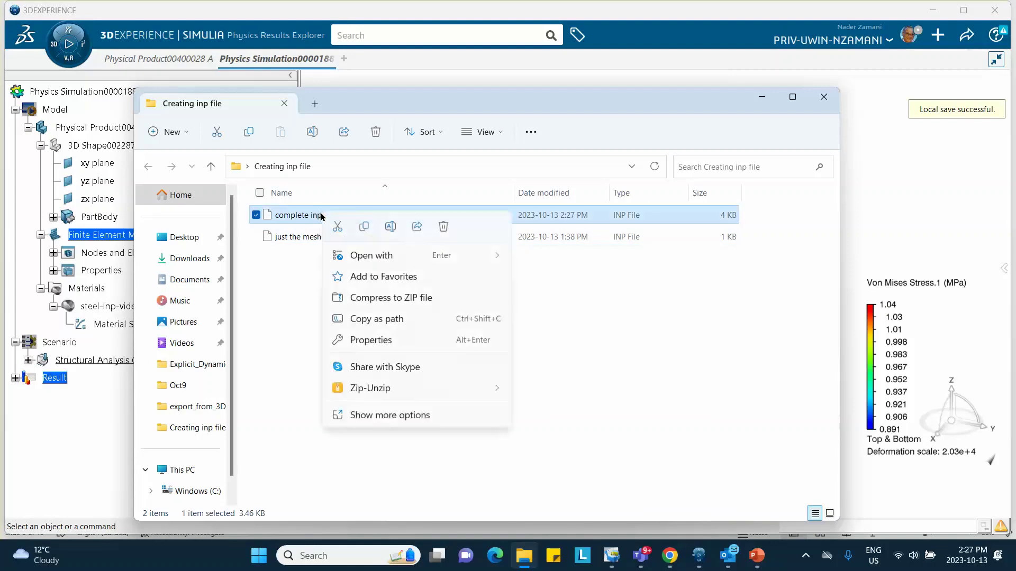
pyautogui.moveTo(357, 256)
pyautogui.click(538, 257)
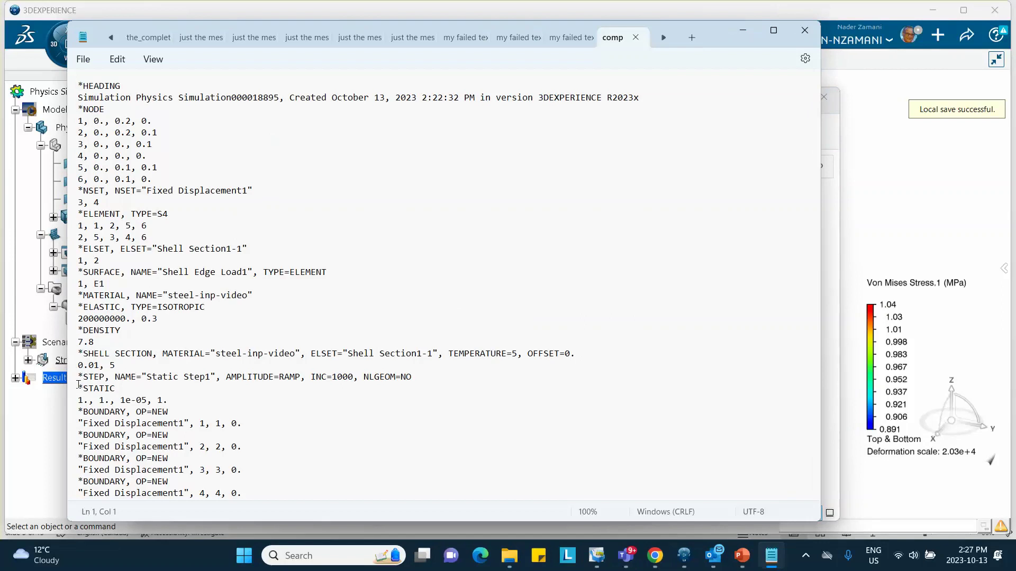
pyautogui.scroll(-2, 81, 379)
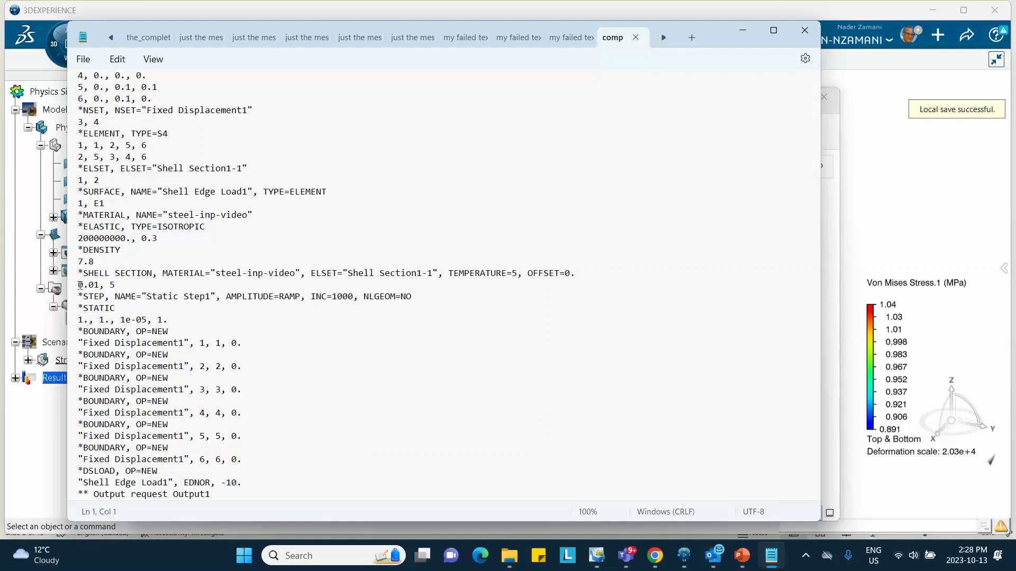
pyautogui.moveTo(79, 285); pyautogui.dragTo(130, 288)
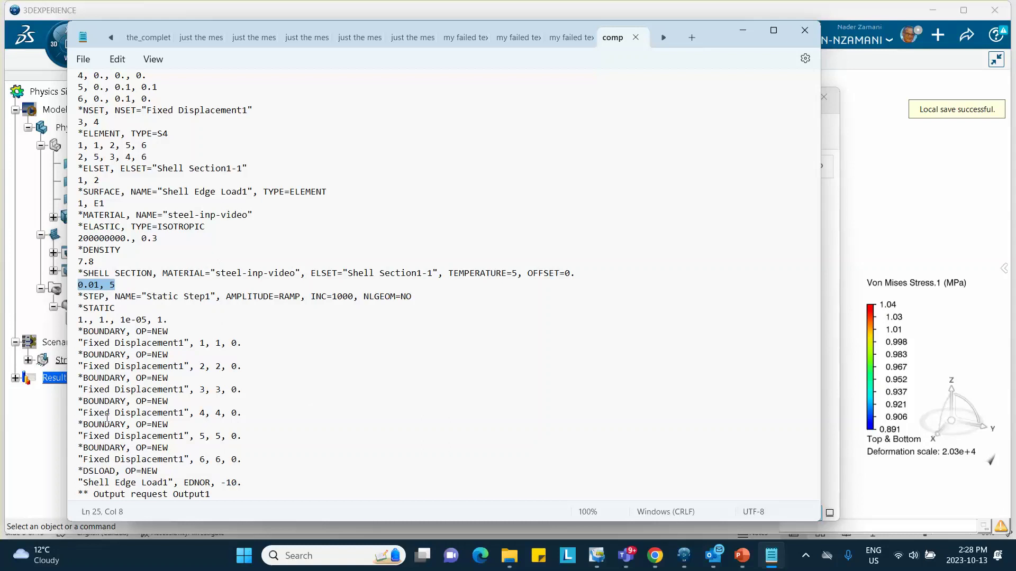
pyautogui.click(804, 33)
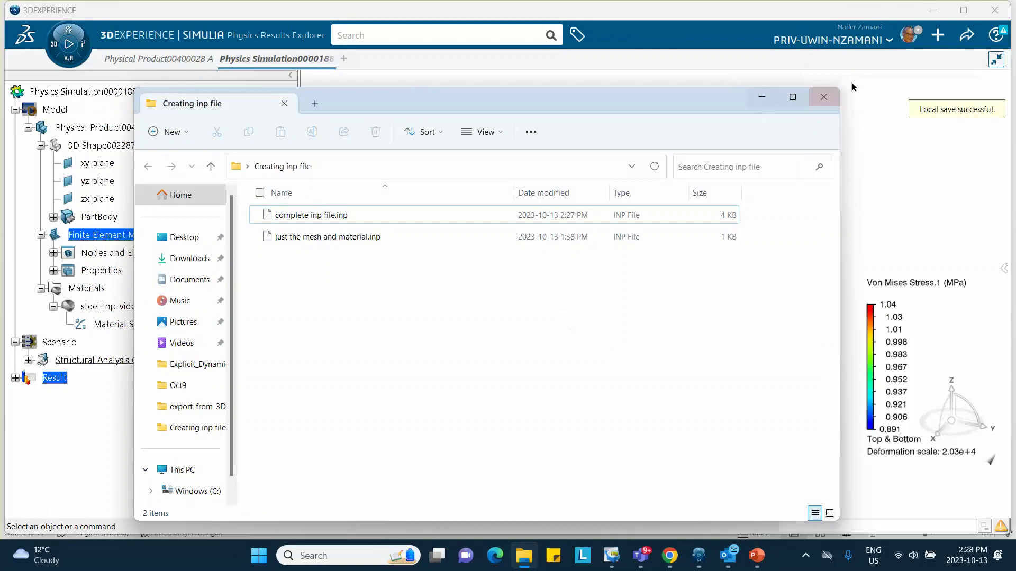
pyautogui.click(824, 98)
# Step: Open the general export settings for the physics simulation
pyautogui.click(957, 36)
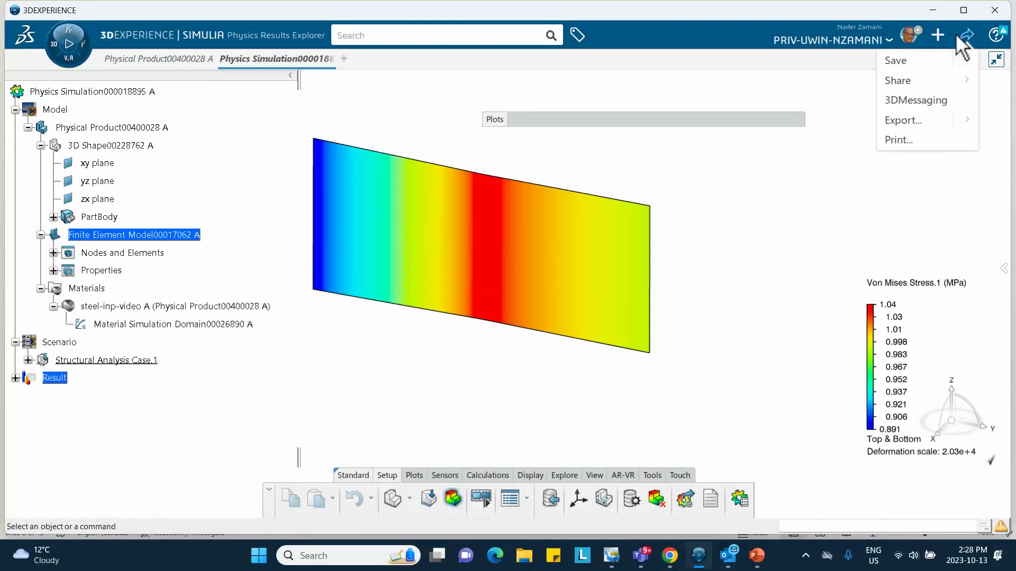
pyautogui.click(899, 121)
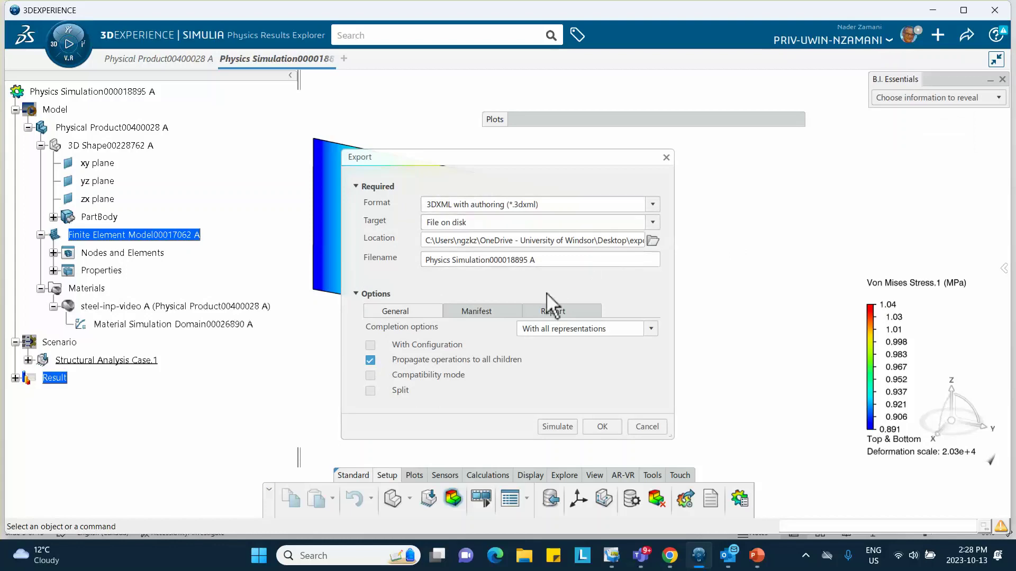
pyautogui.click(651, 241)
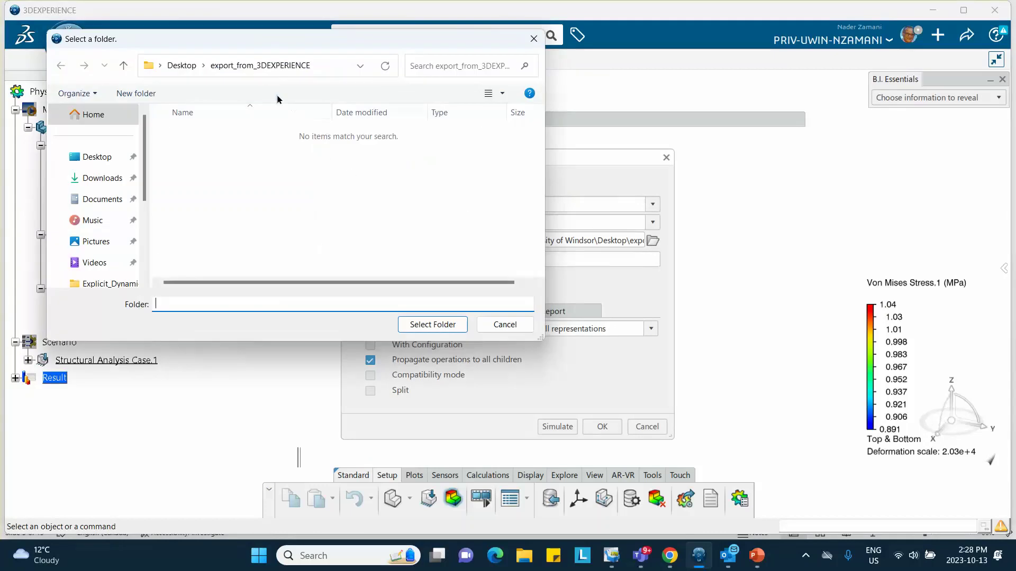
pyautogui.click(123, 66)
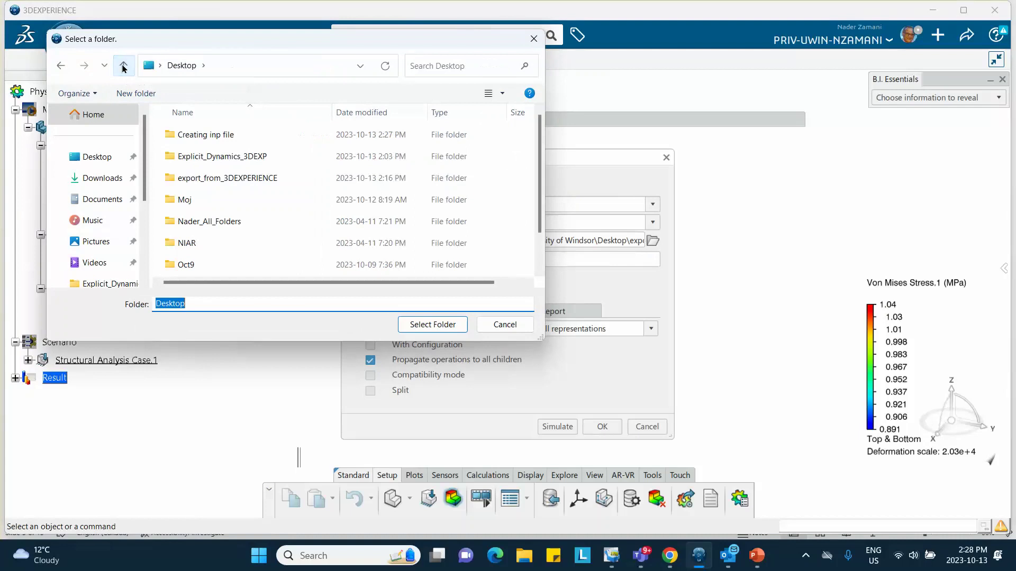
pyautogui.doubleClick(196, 135)
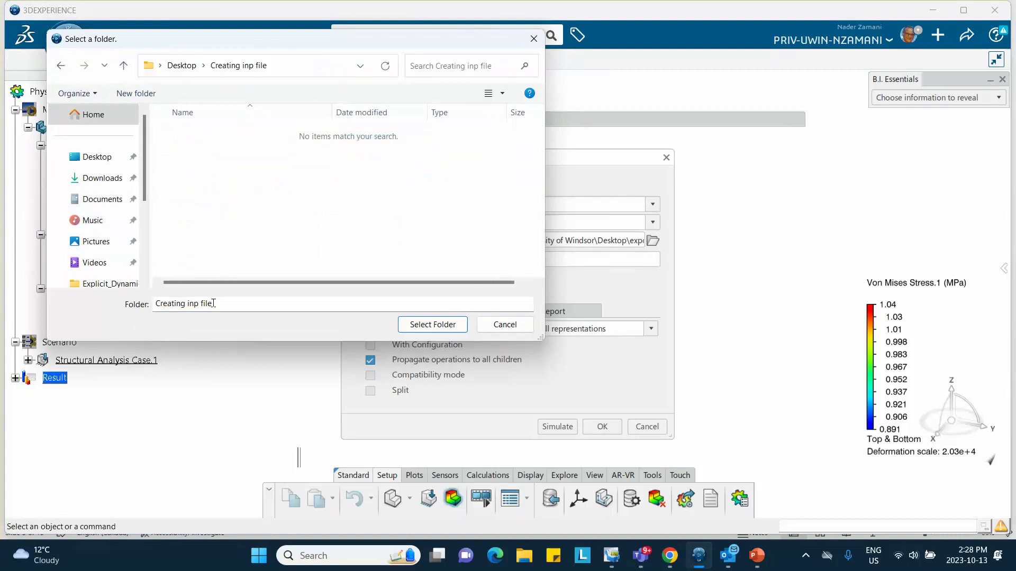
pyautogui.click(503, 323)
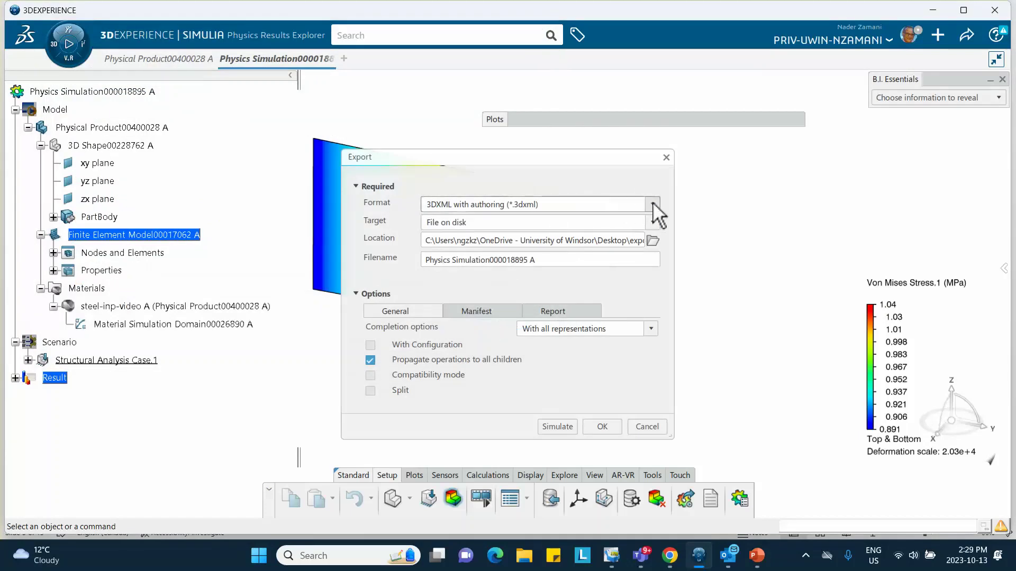
# Step: Export the physics simulation to a file on disk in 3DXML with authoring format, with all representations
pyautogui.click(653, 203)
pyautogui.click(510, 232)
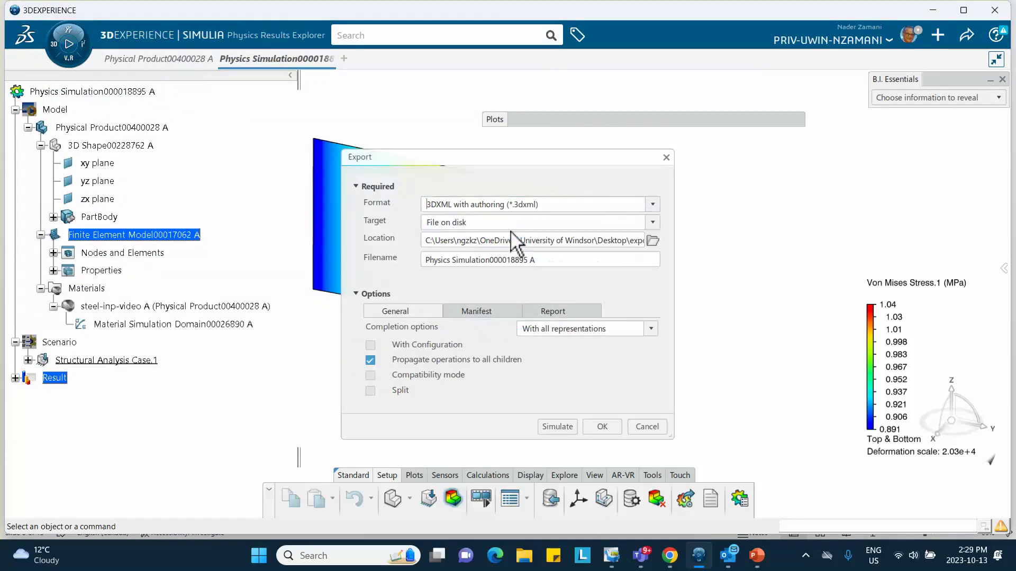
pyautogui.click(652, 203)
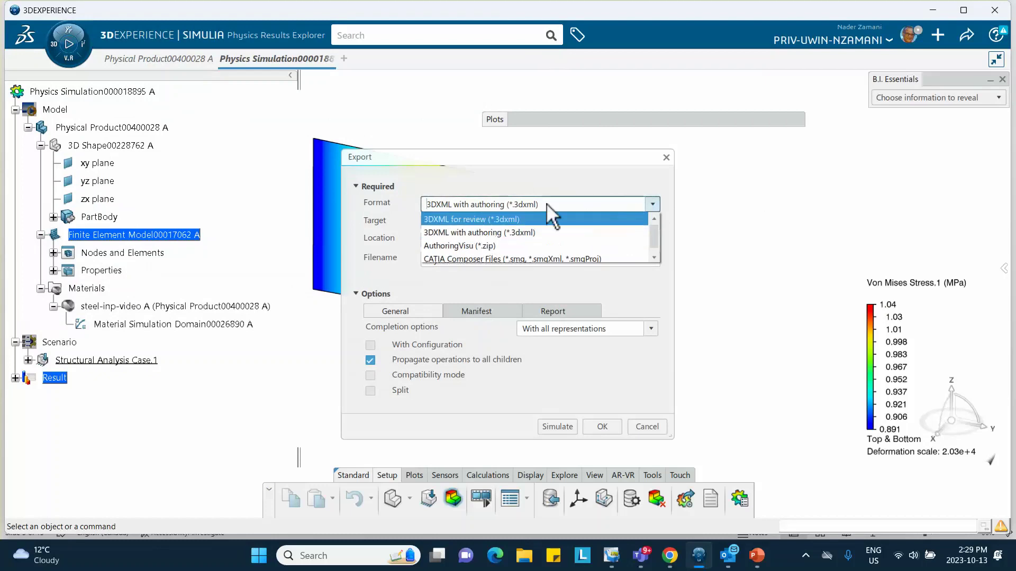
pyautogui.click(715, 227)
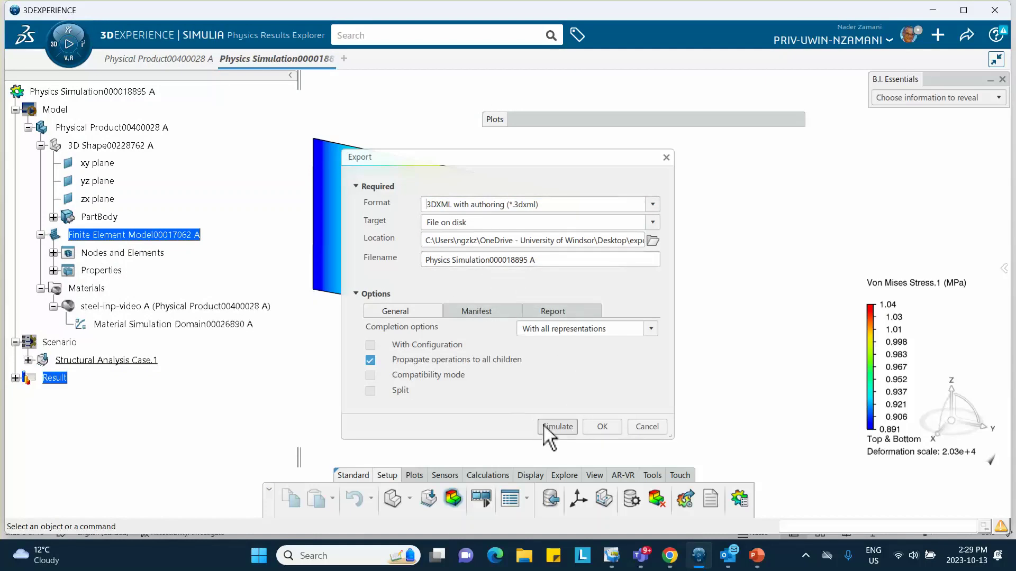
pyautogui.click(597, 424)
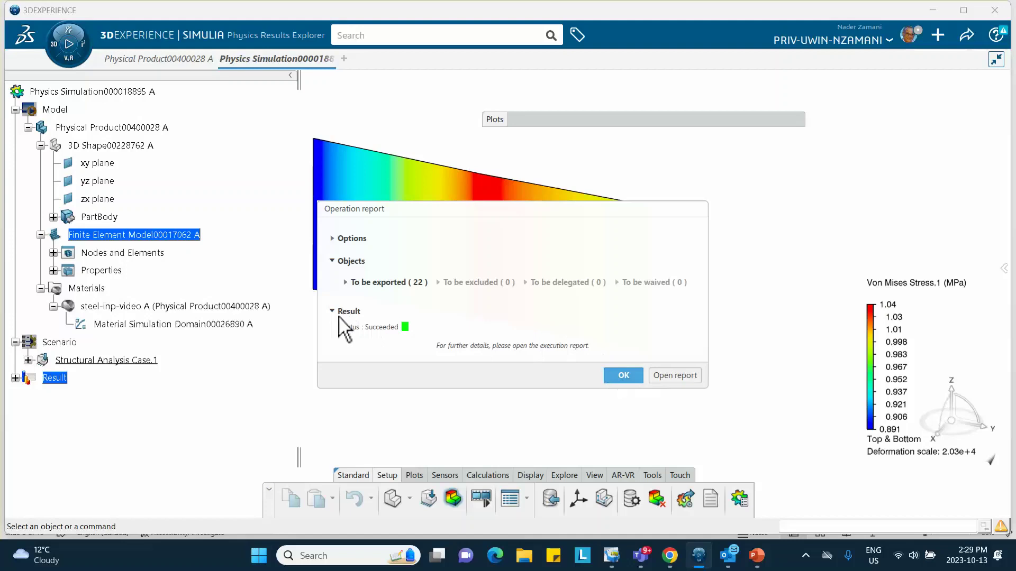
# Step: View the execution report of the 3DXML export in the browser and dismiss the operation report
pyautogui.click(675, 377)
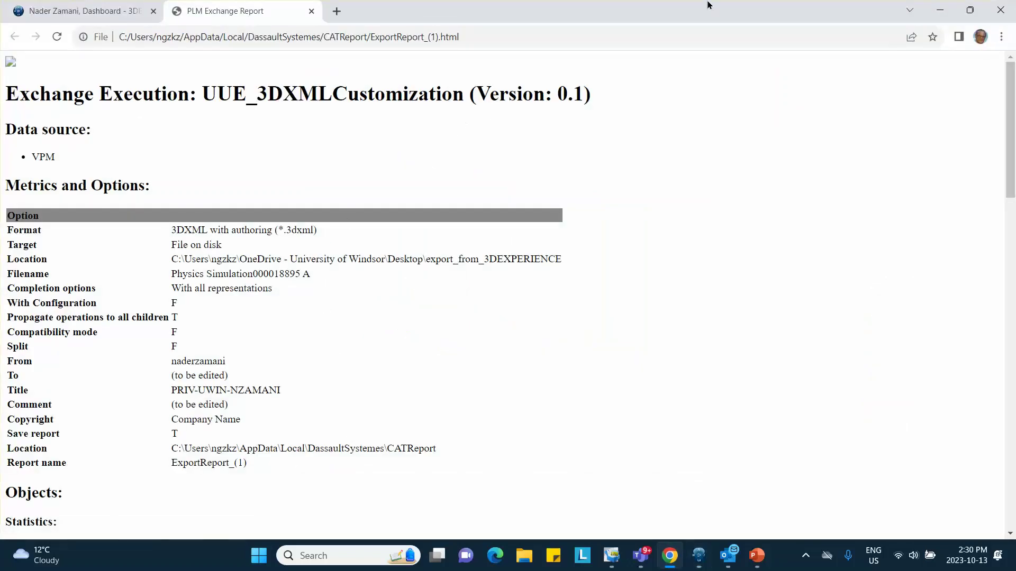
pyautogui.click(937, 8)
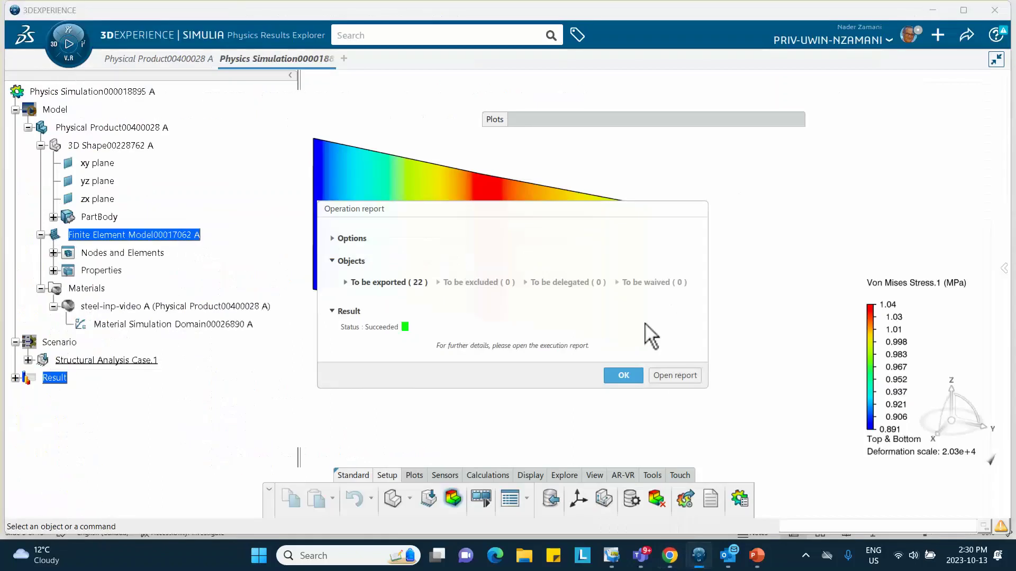
pyautogui.click(623, 376)
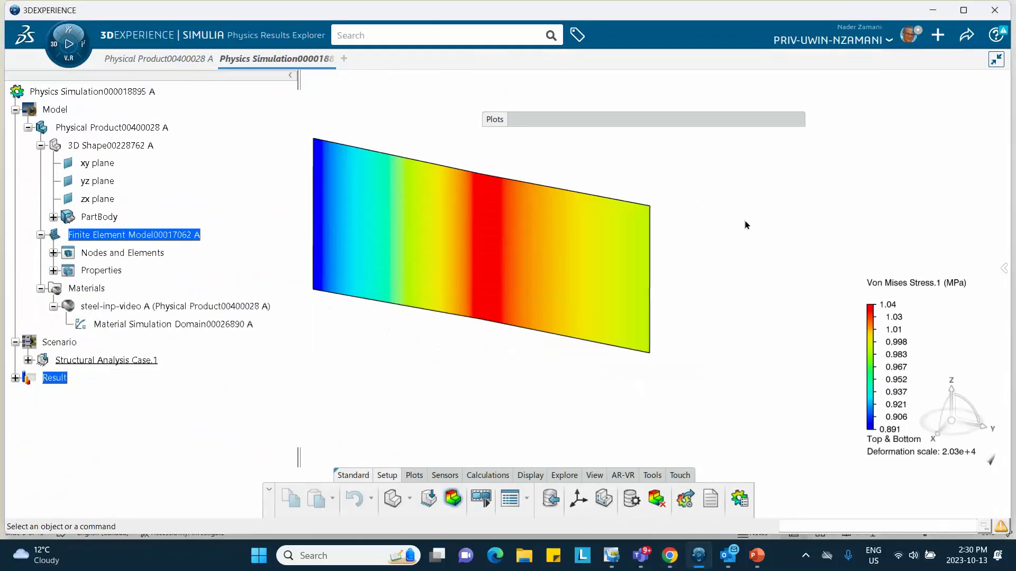
# Step: Dismiss the export's operation report and minimize the application windows to reveal the desktop
pyautogui.click(523, 555)
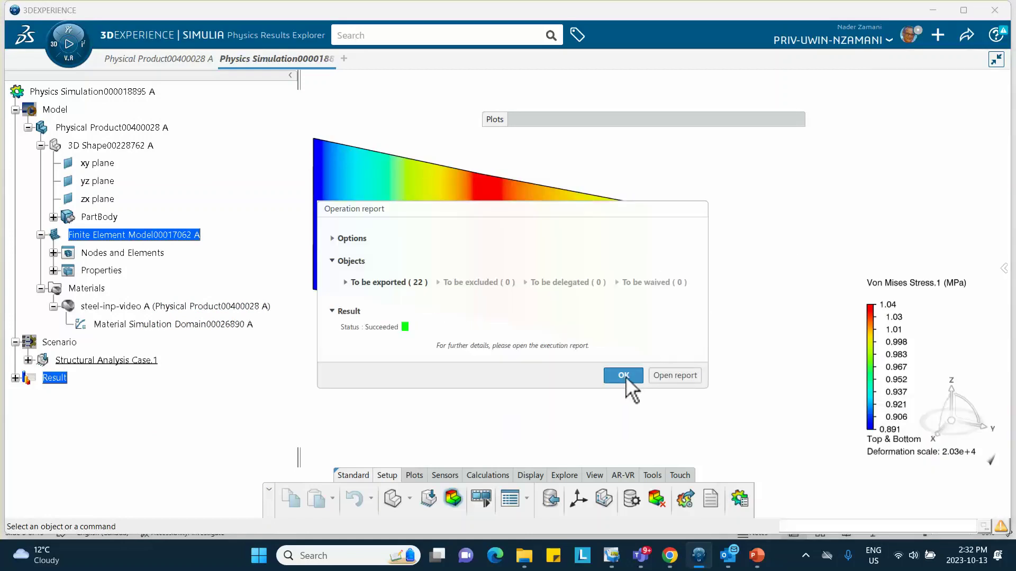
pyautogui.click(624, 377)
pyautogui.click(933, 10)
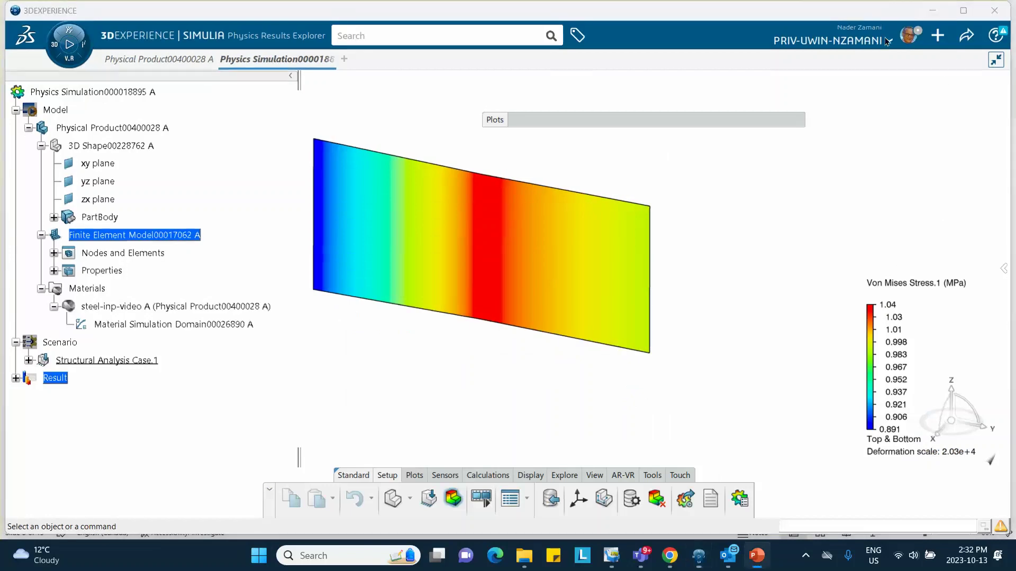
pyautogui.click(935, 15)
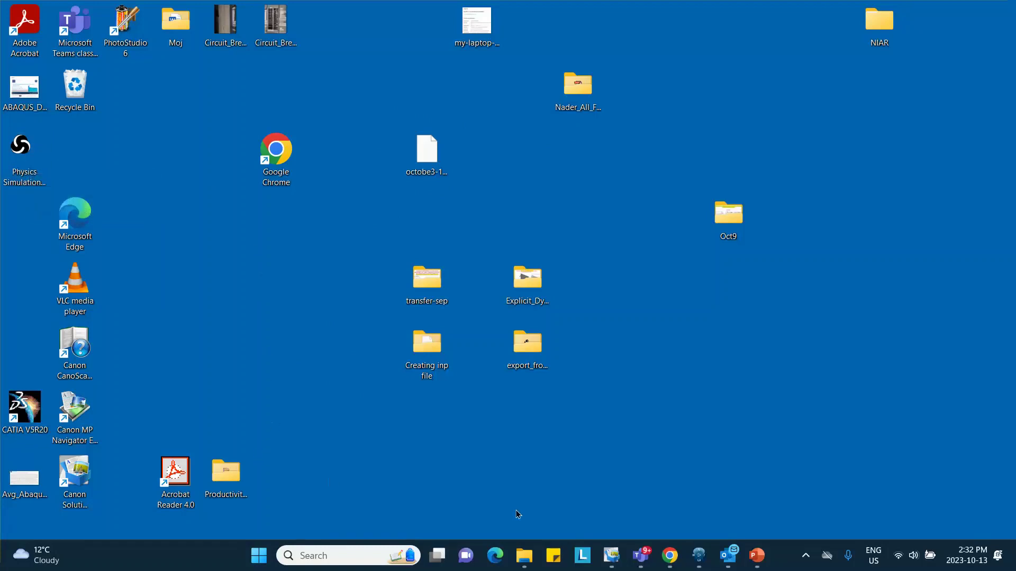
# Step: Switch to the PowerPoint presentation on exporting inp files, start the slide show from slide 5, and advance to the export slide
pyautogui.moveTo(756, 558)
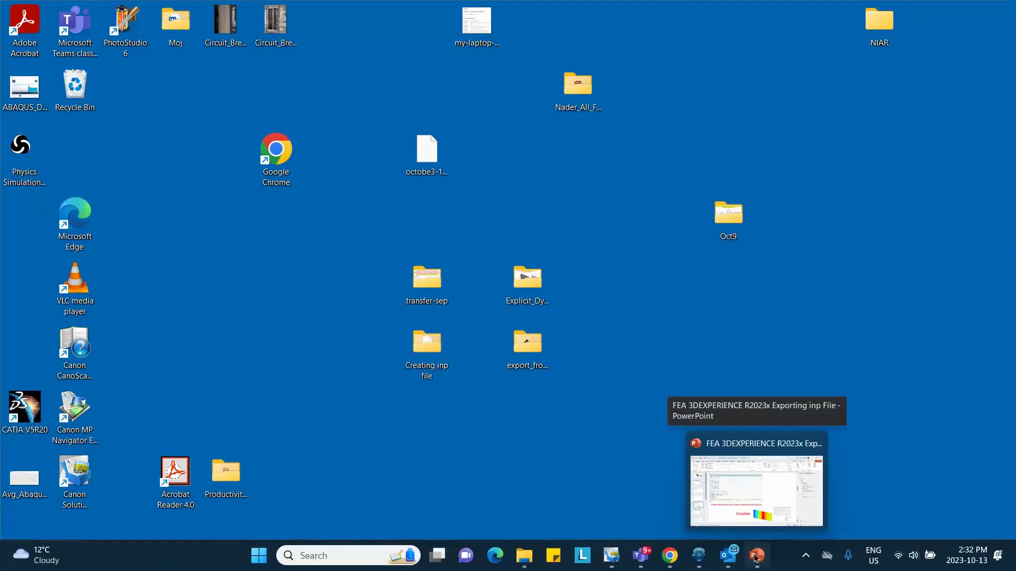
pyautogui.click(757, 558)
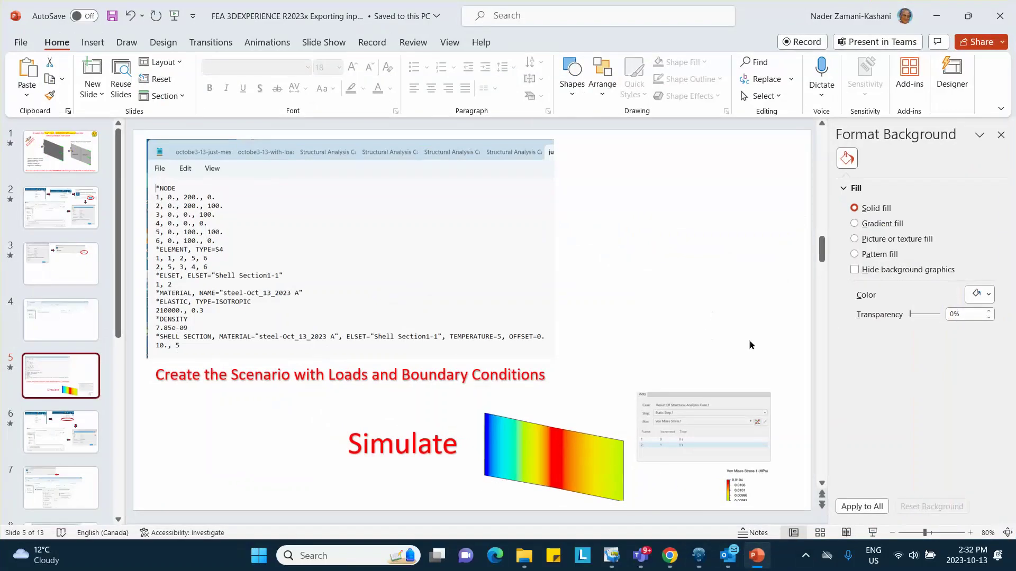
pyautogui.click(872, 532)
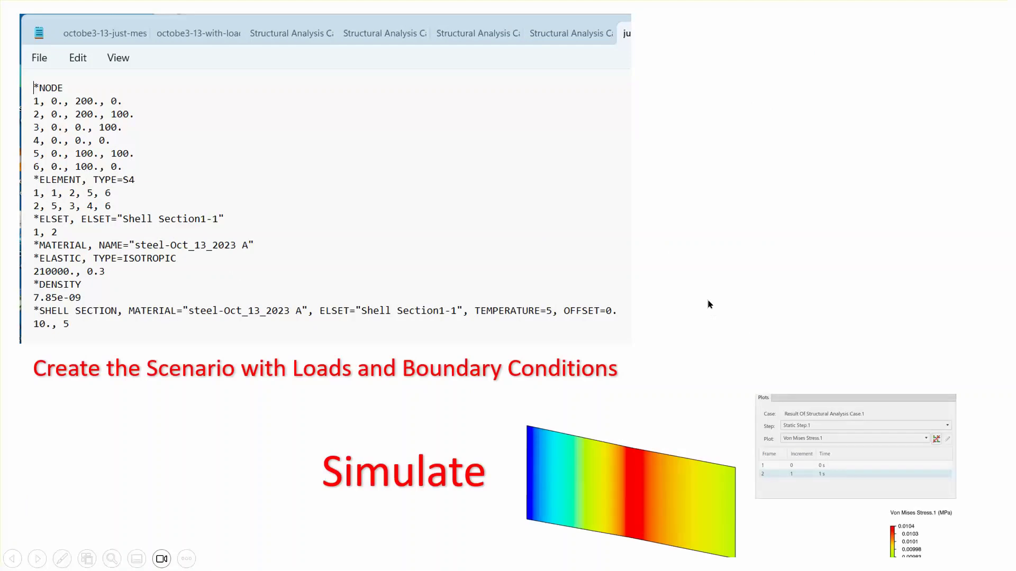
pyautogui.click(709, 305)
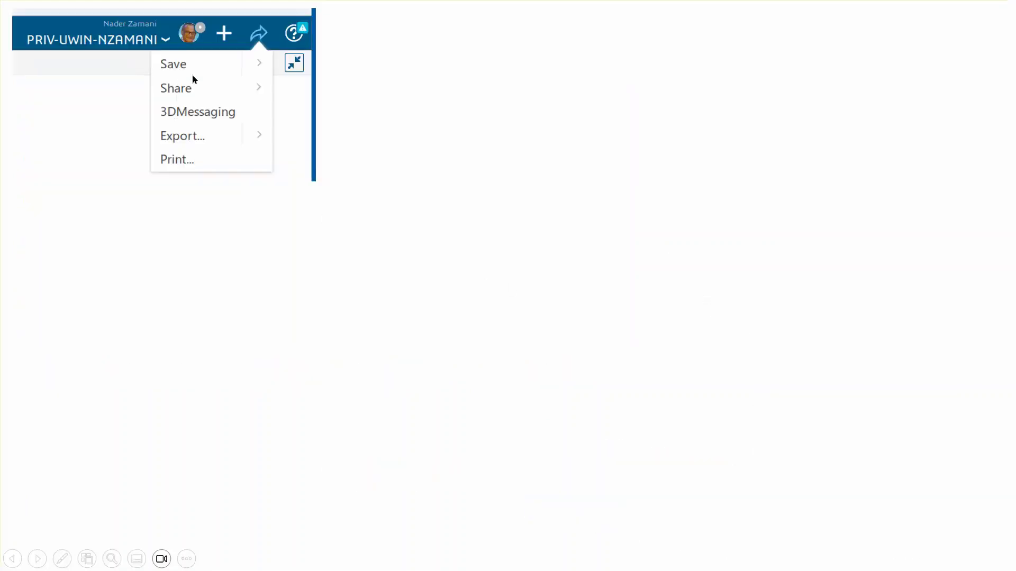
pyautogui.click(214, 252)
pyautogui.click(205, 230)
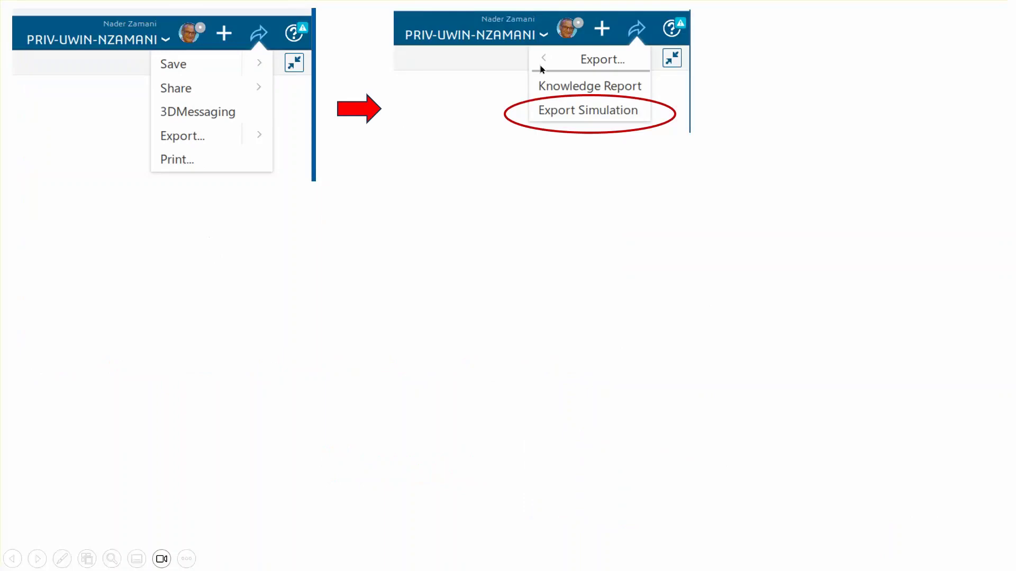
pyautogui.click(532, 165)
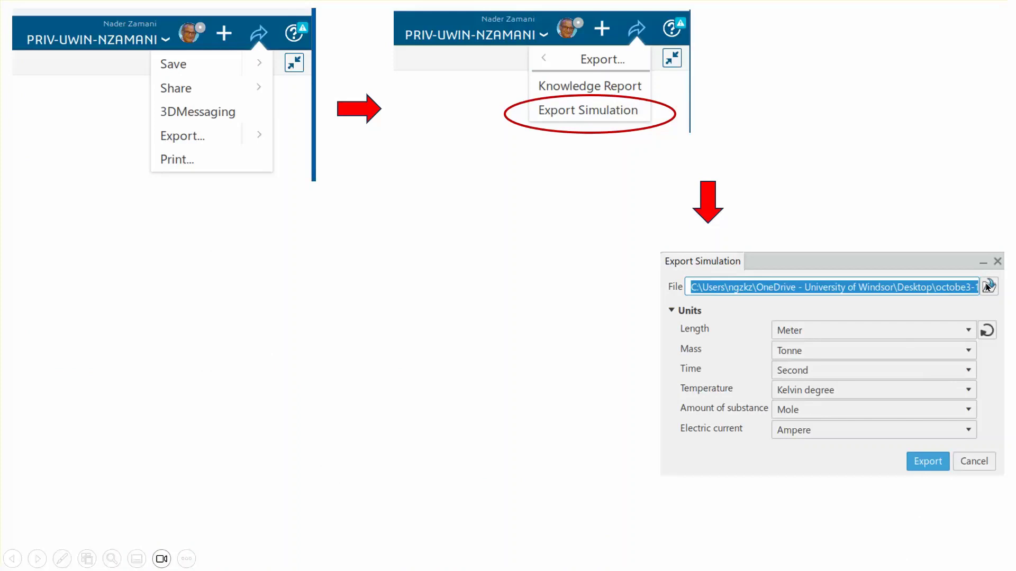
pyautogui.click(868, 205)
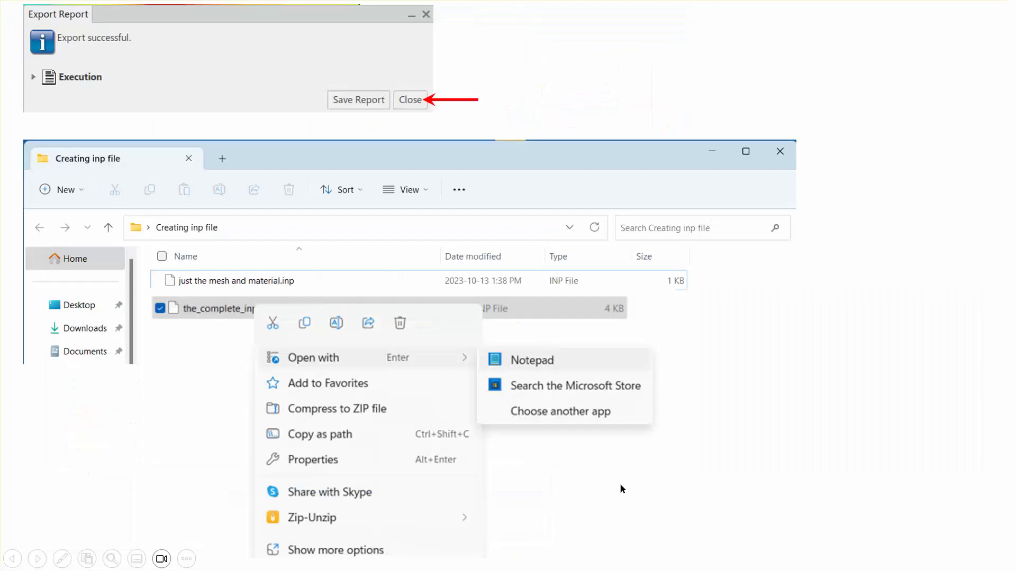
pyautogui.click(620, 488)
pyautogui.click(605, 496)
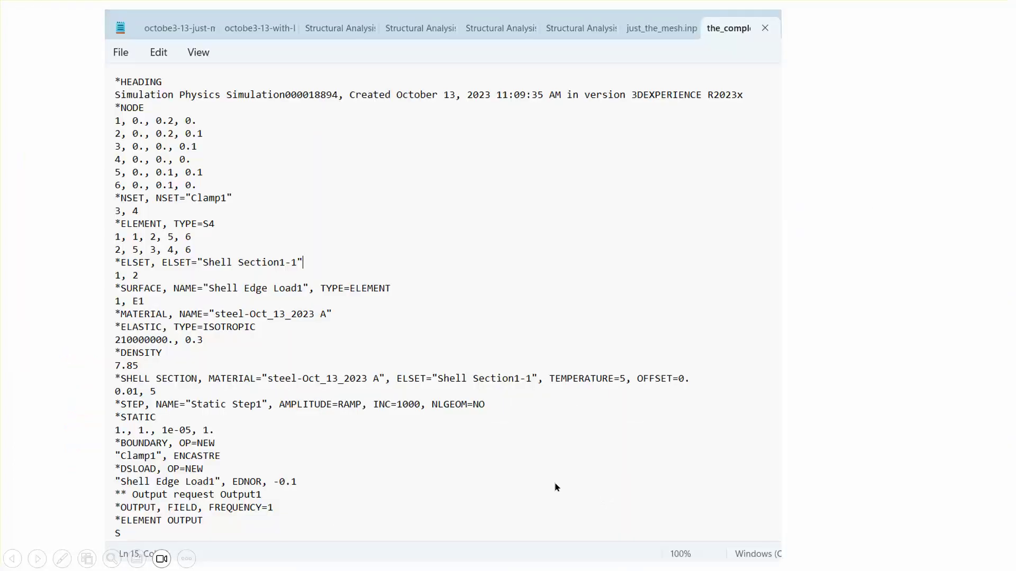
pyautogui.click(621, 326)
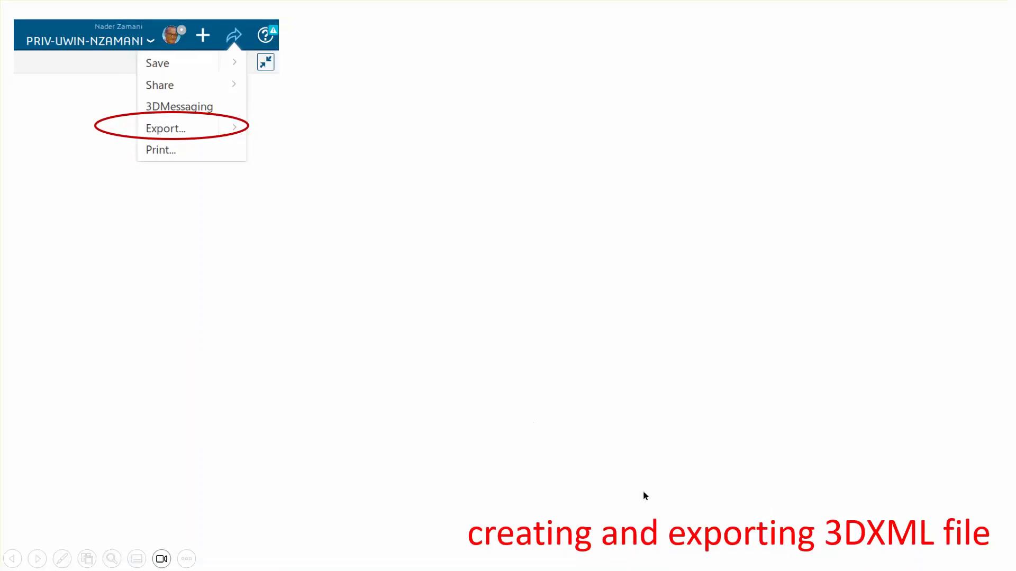
pyautogui.click(200, 256)
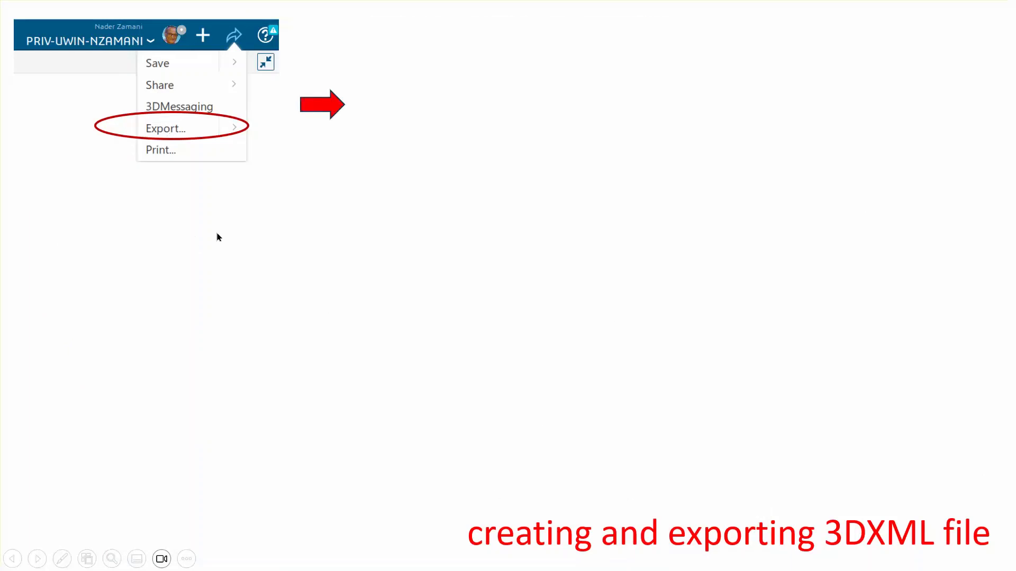
pyautogui.click(217, 234)
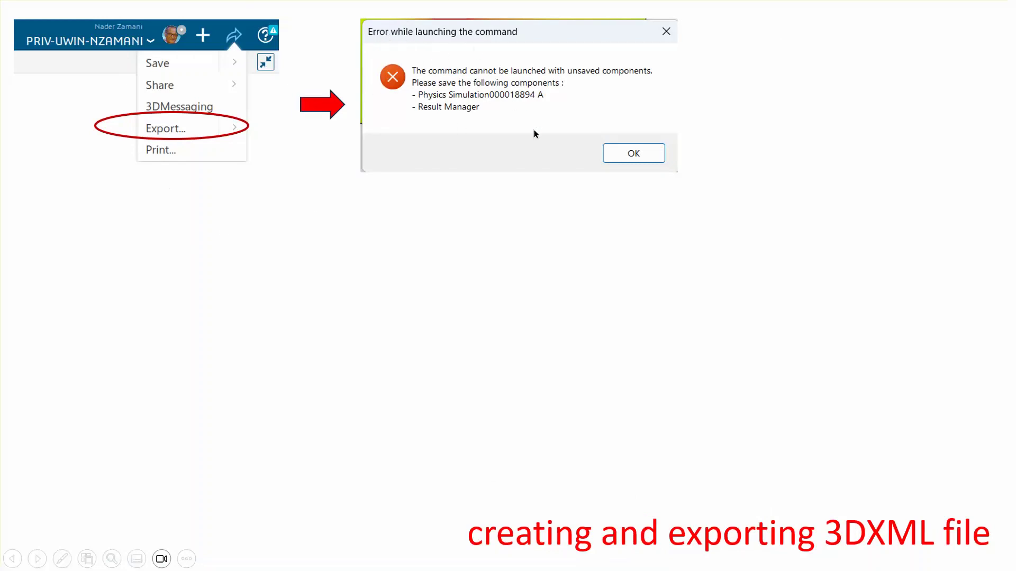
pyautogui.click(566, 276)
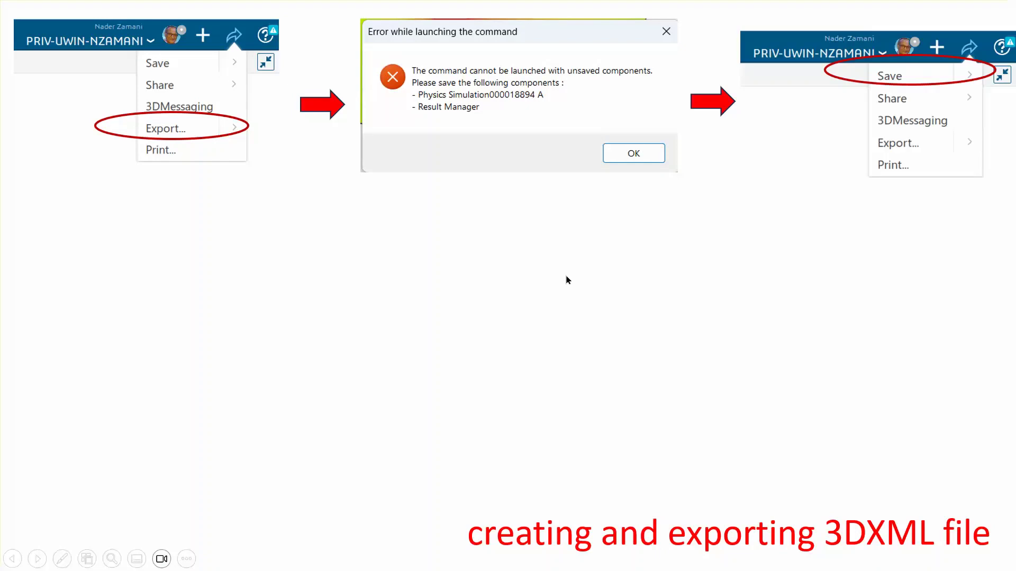
pyautogui.click(630, 309)
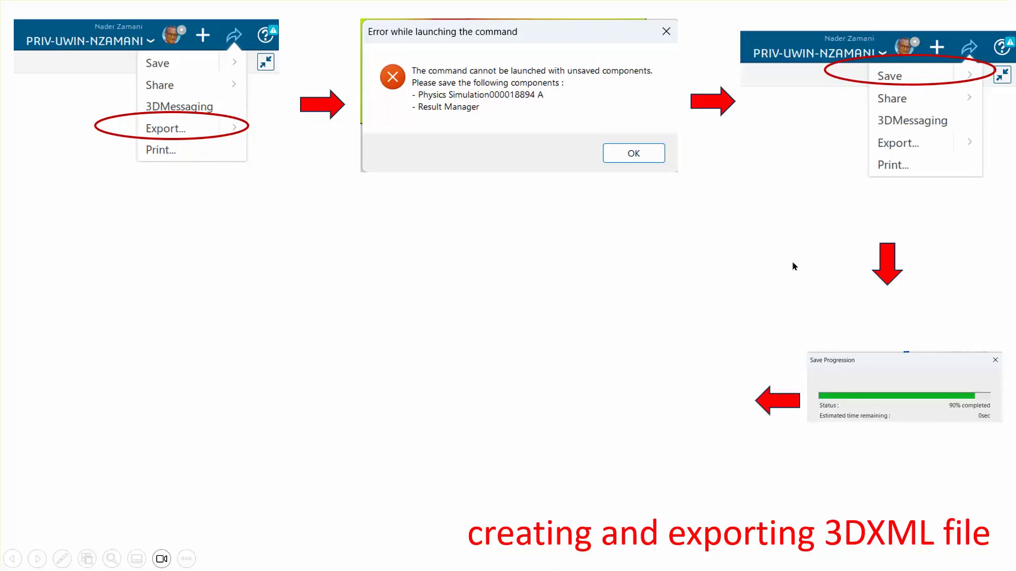
pyautogui.click(773, 274)
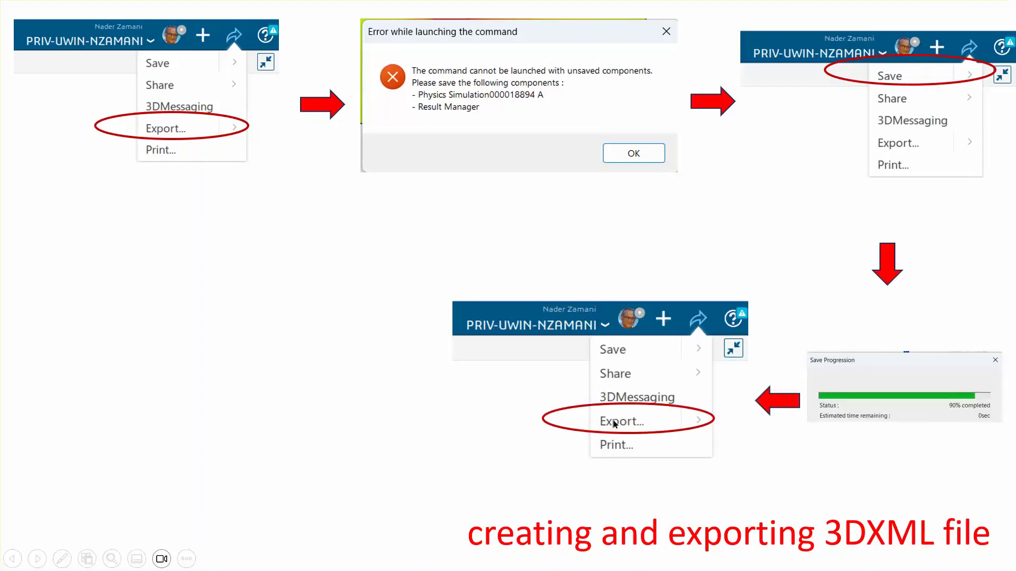
pyautogui.click(634, 244)
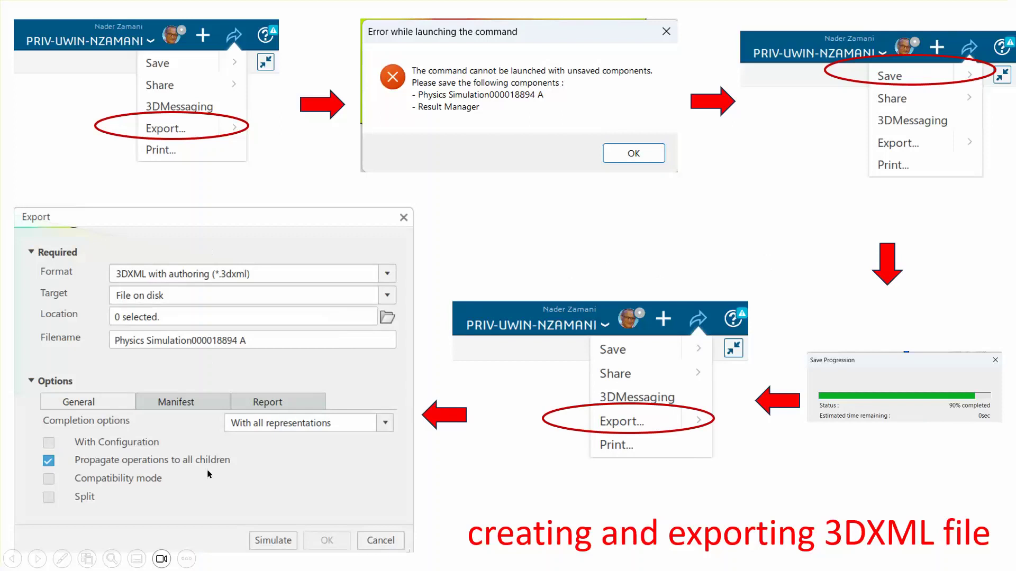
pyautogui.click(453, 373)
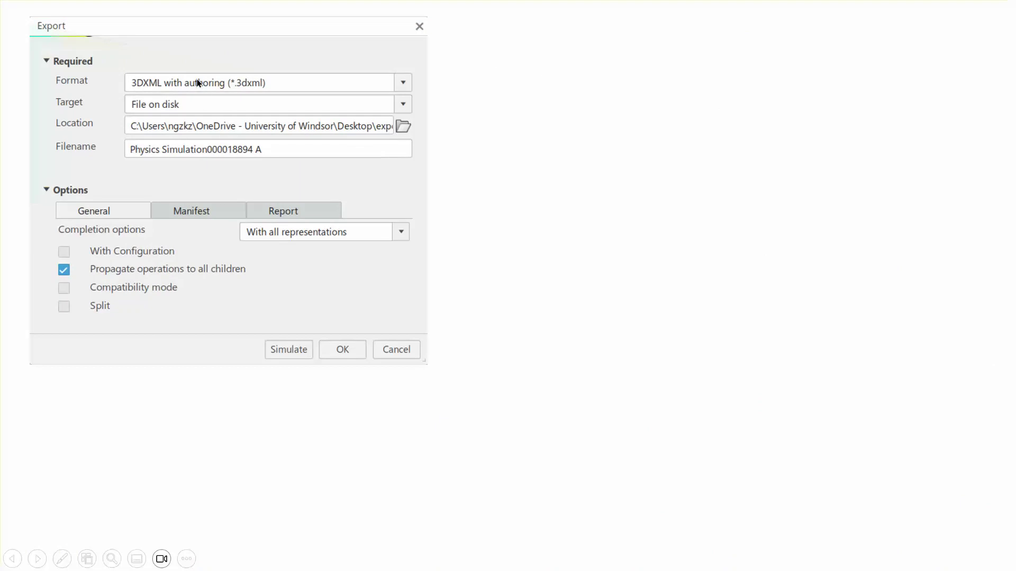
pyautogui.click(532, 267)
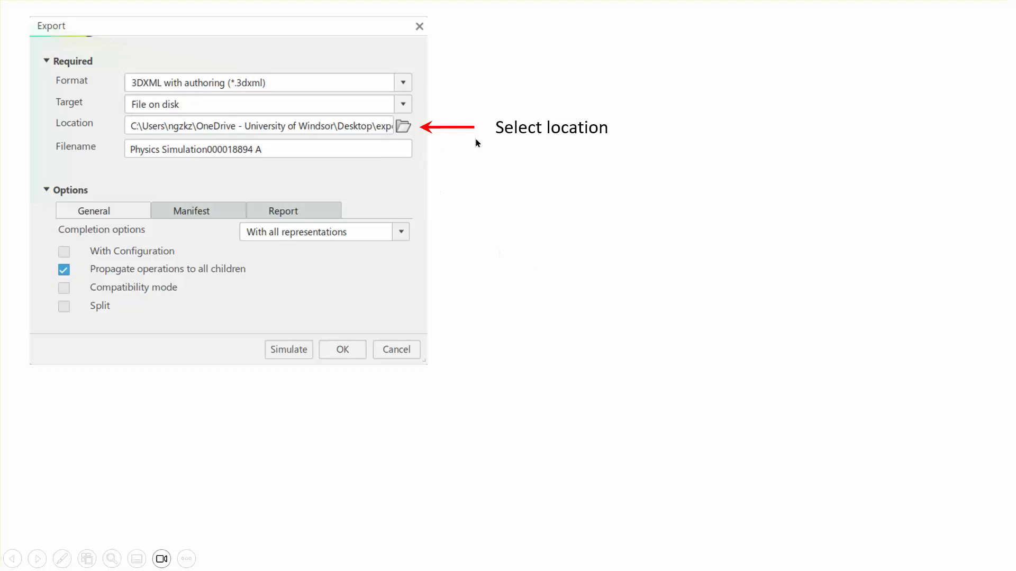
pyautogui.click(537, 261)
pyautogui.click(537, 261)
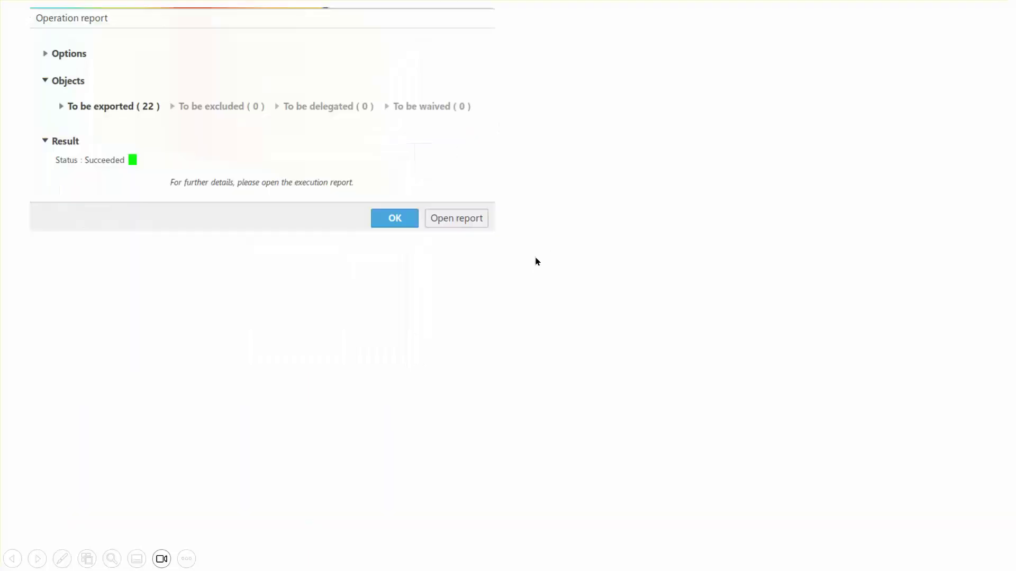
pyautogui.click(537, 261)
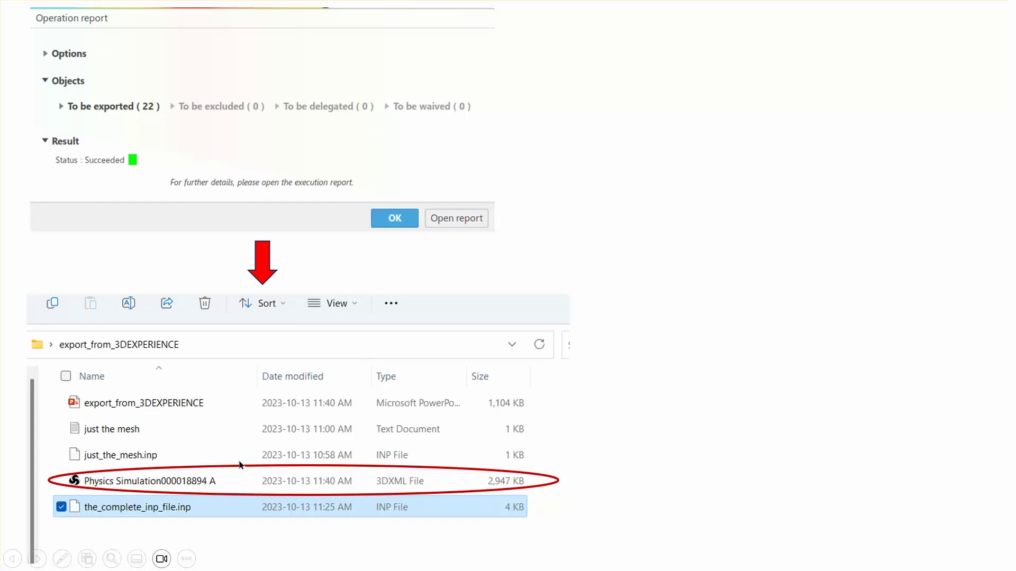
pyautogui.click(665, 299)
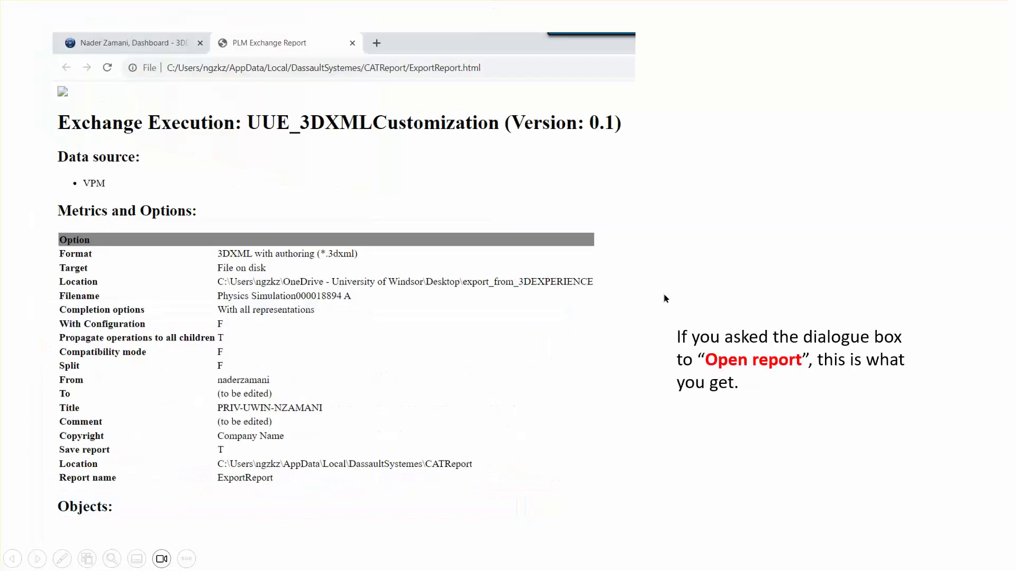
pyautogui.click(572, 400)
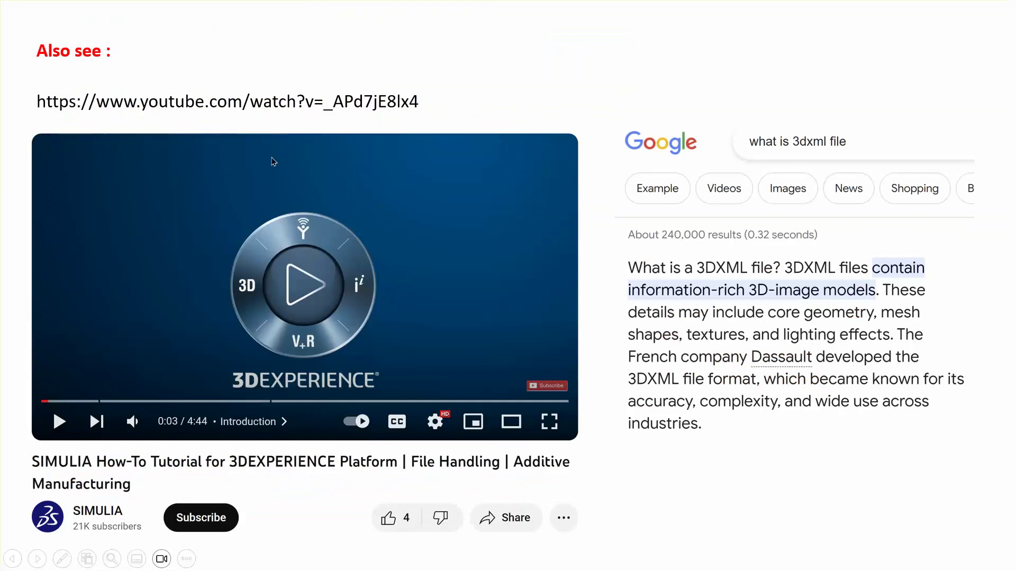